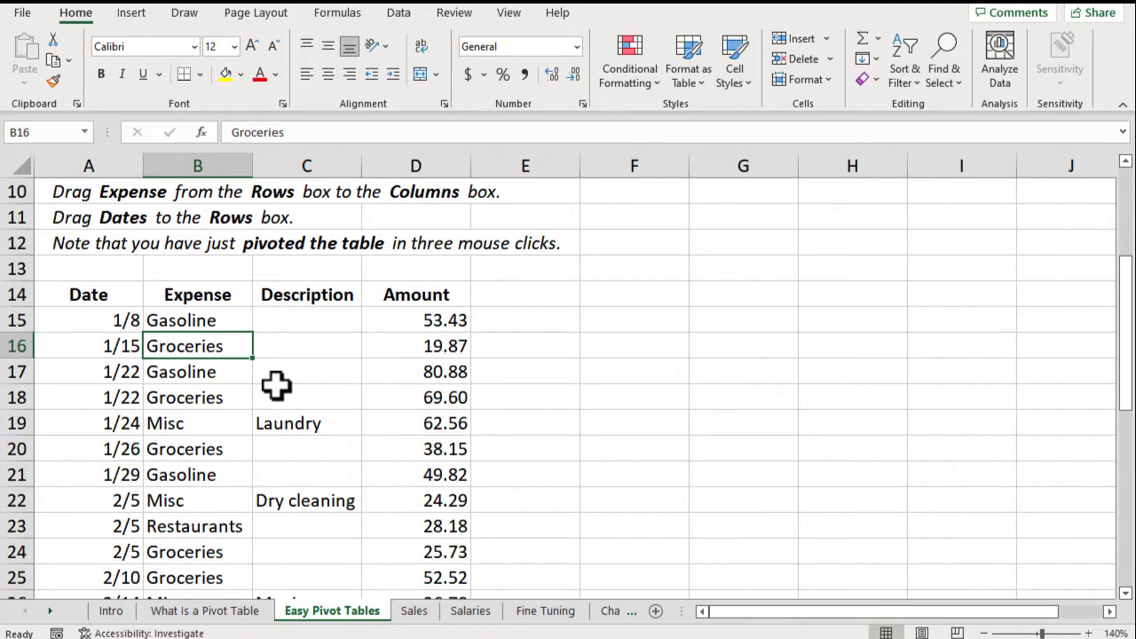
Insert the recommended pivot table Sum of Amount by Expense from the expense data on the Easy Pivot Tables sheet.
{"action": "left_click", "coordinate": [140, 17]}
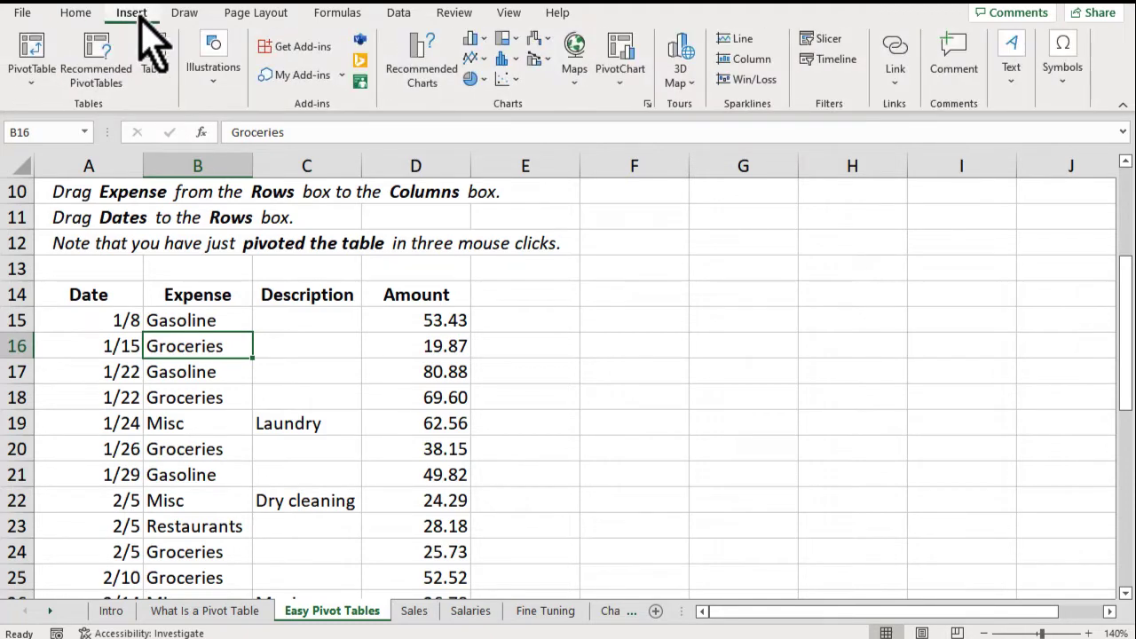
{"action": "left_click", "coordinate": [98, 62]}
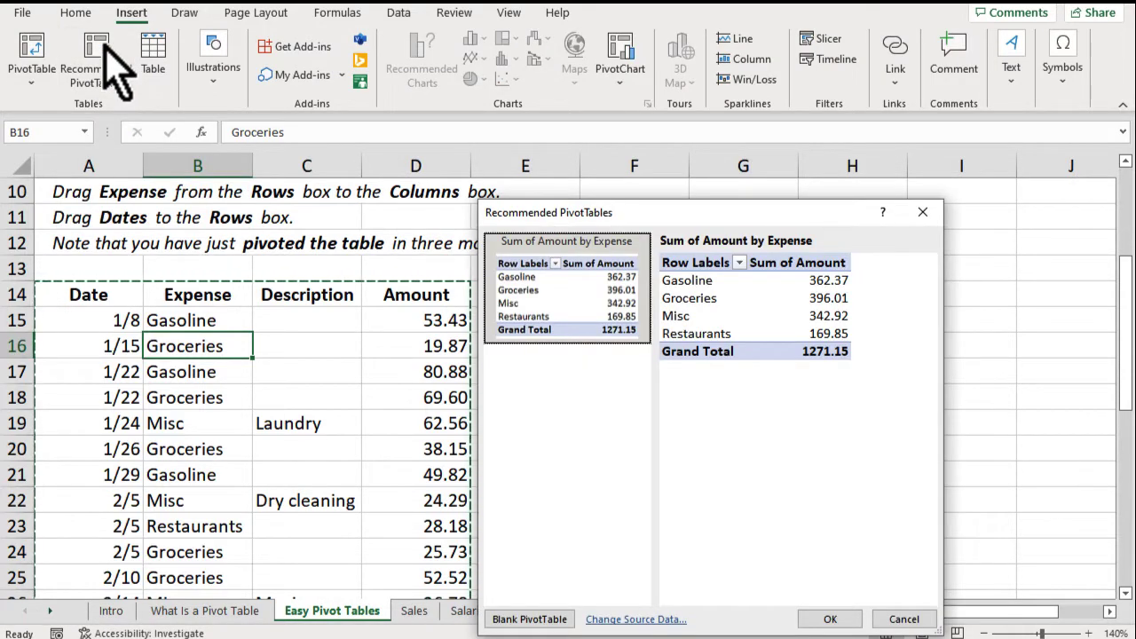
{"action": "left_click", "coordinate": [827, 619]}
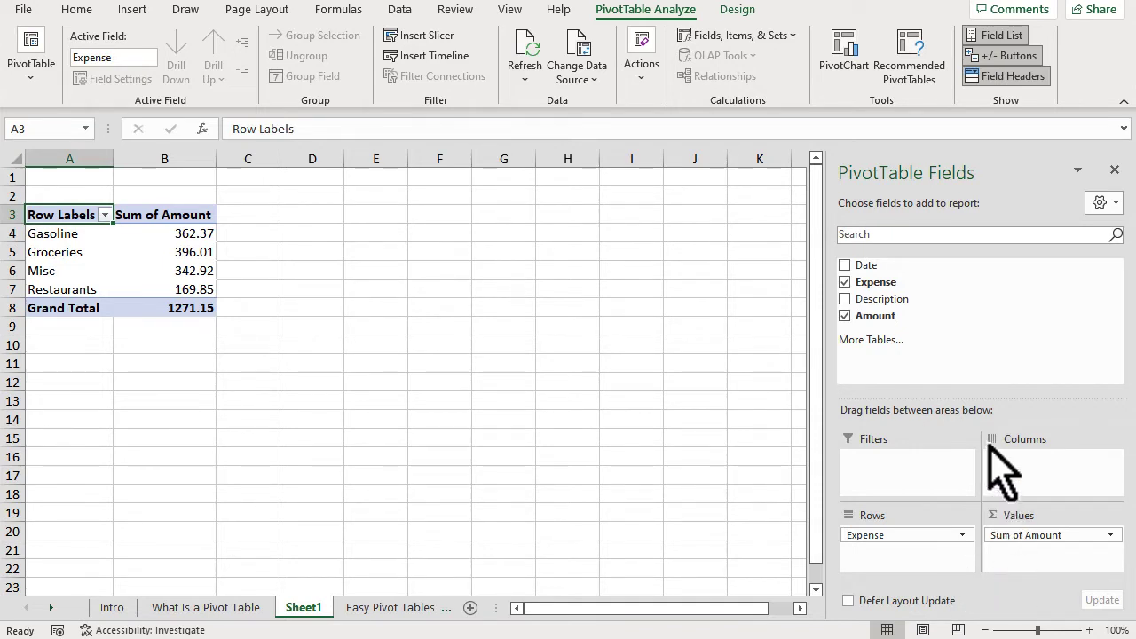
Try adding Date to the pivot table's columns, and undo that addition.
{"action": "left_click_drag", "start_coordinate": [923, 316], "coordinate": [1030, 470]}
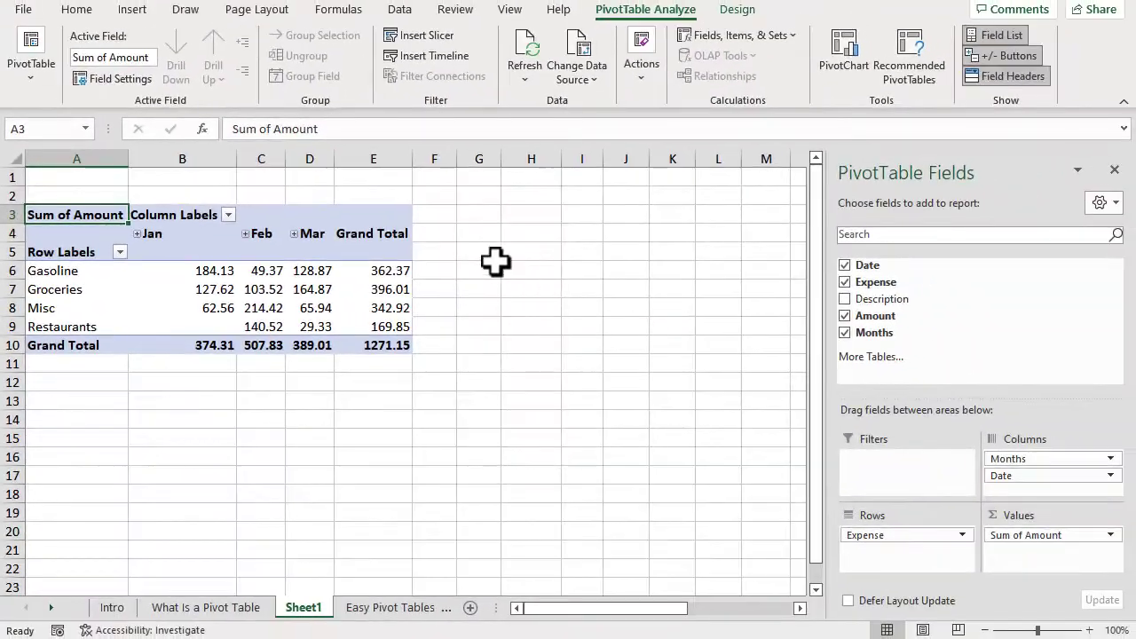
{"action": "key", "text": "ctrl+z"}
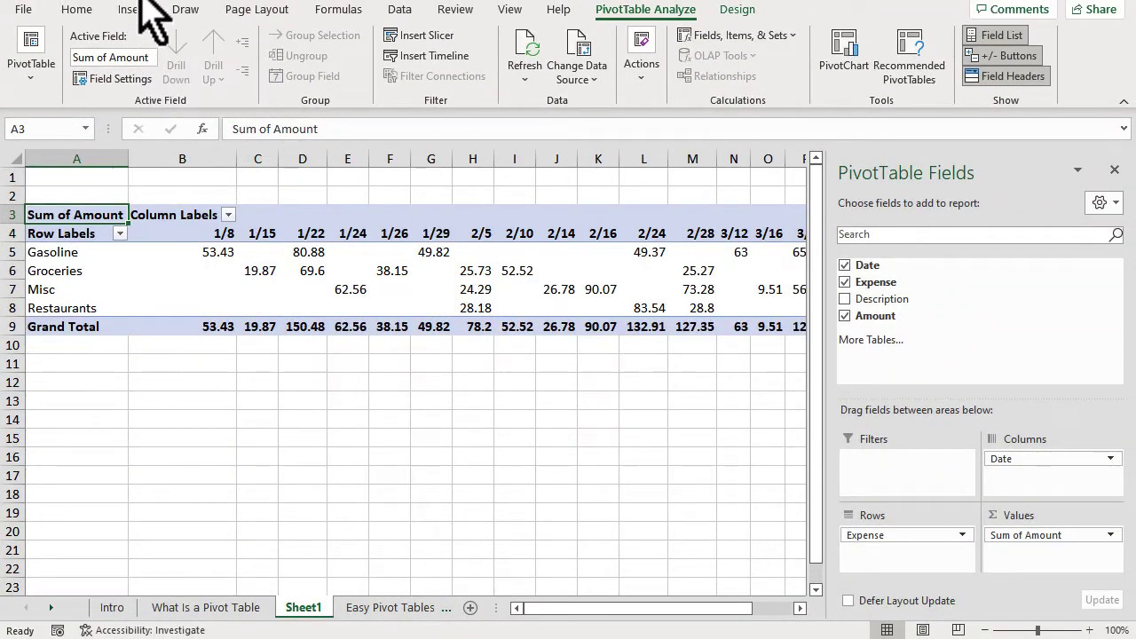
{"action": "key", "text": "ctrl+z"}
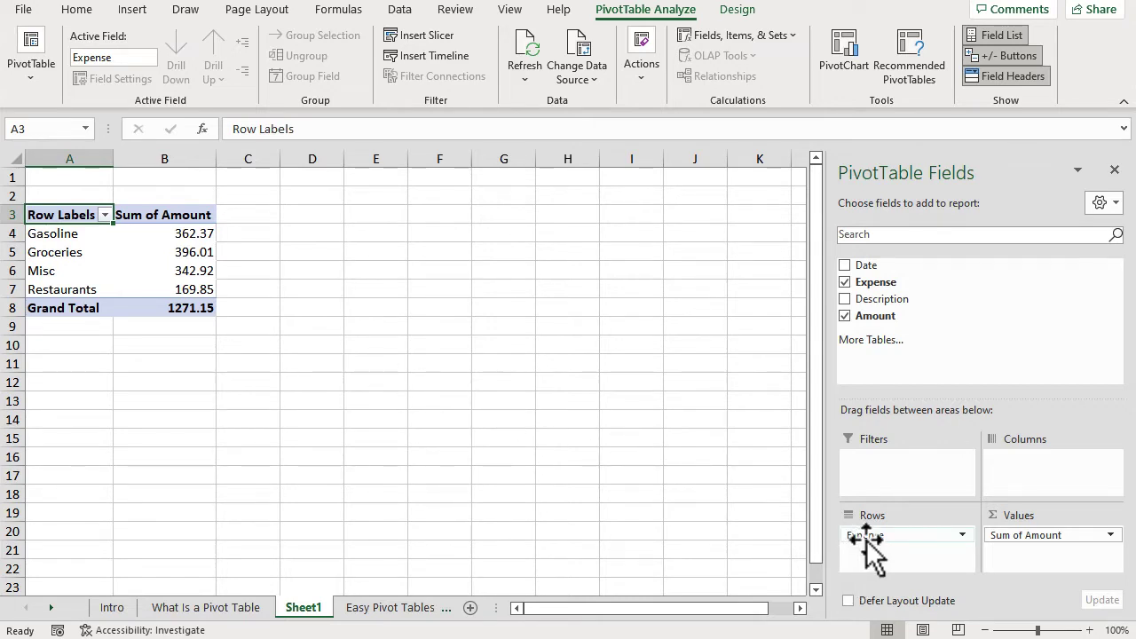
Pivot the expense table by moving Expense from rows to columns and adding Date to the rows.
{"action": "left_click_drag", "start_coordinate": [867, 536], "coordinate": [1000, 468]}
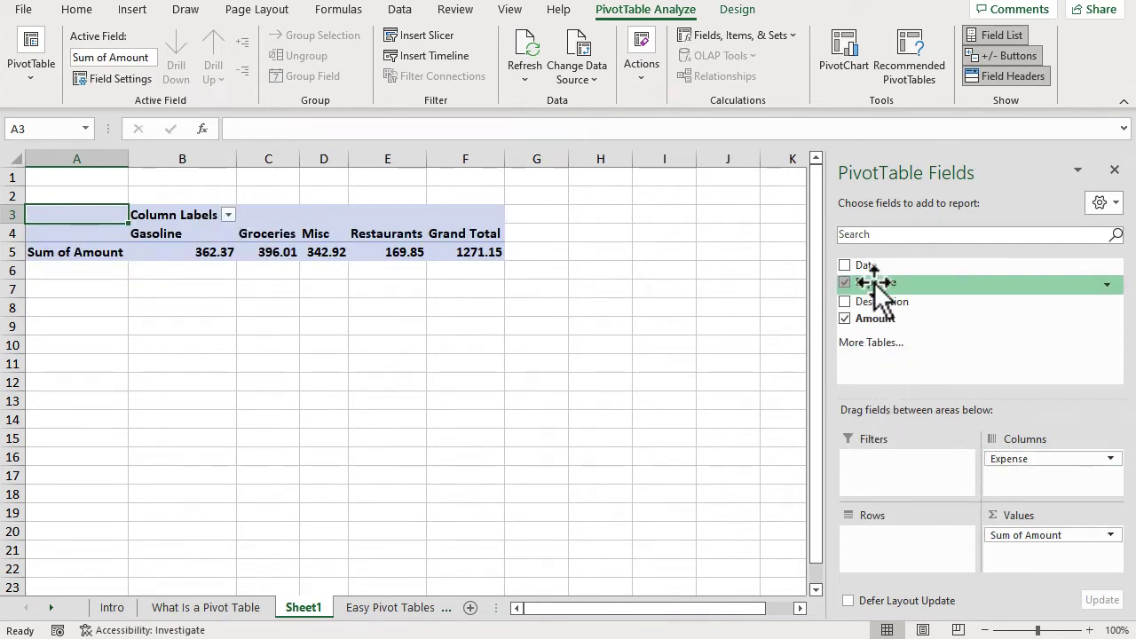
{"action": "left_click_drag", "start_coordinate": [874, 268], "coordinate": [888, 572]}
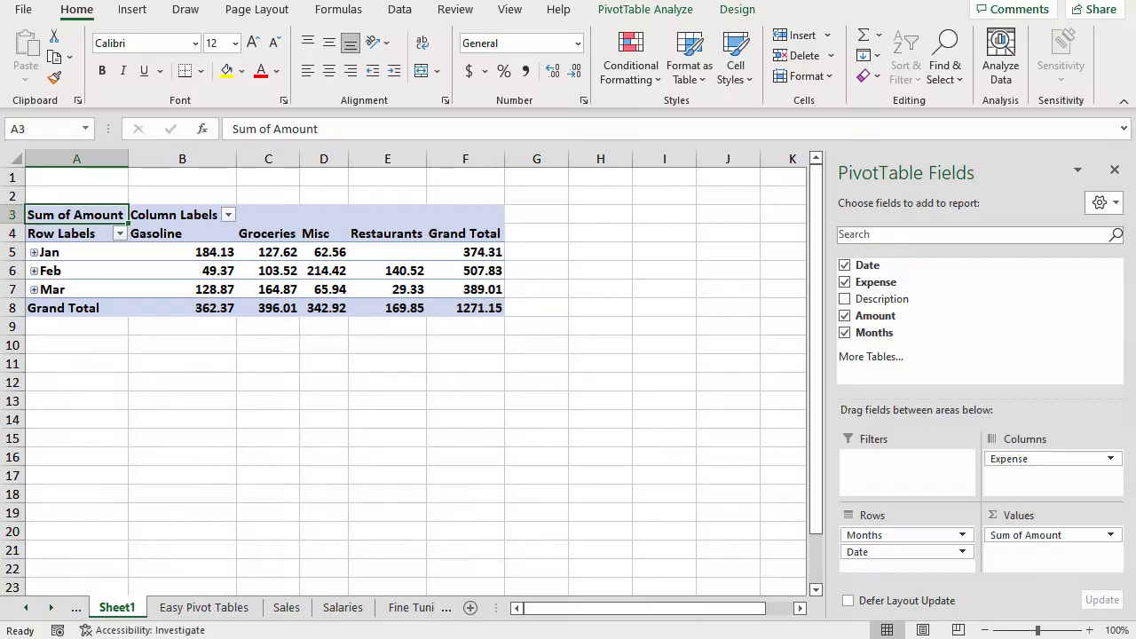
Look through the data on the Sales sheet by date, salesperson, customer, product and amount.
{"action": "left_click", "coordinate": [287, 607]}
{"action": "scroll", "coordinate": [291, 514], "scroll_direction": "down", "scroll_amount": 5}
{"action": "scroll", "coordinate": [286, 505], "scroll_direction": "down", "scroll_amount": 1}
{"action": "scroll", "coordinate": [284, 505], "scroll_direction": "up", "scroll_amount": 3}
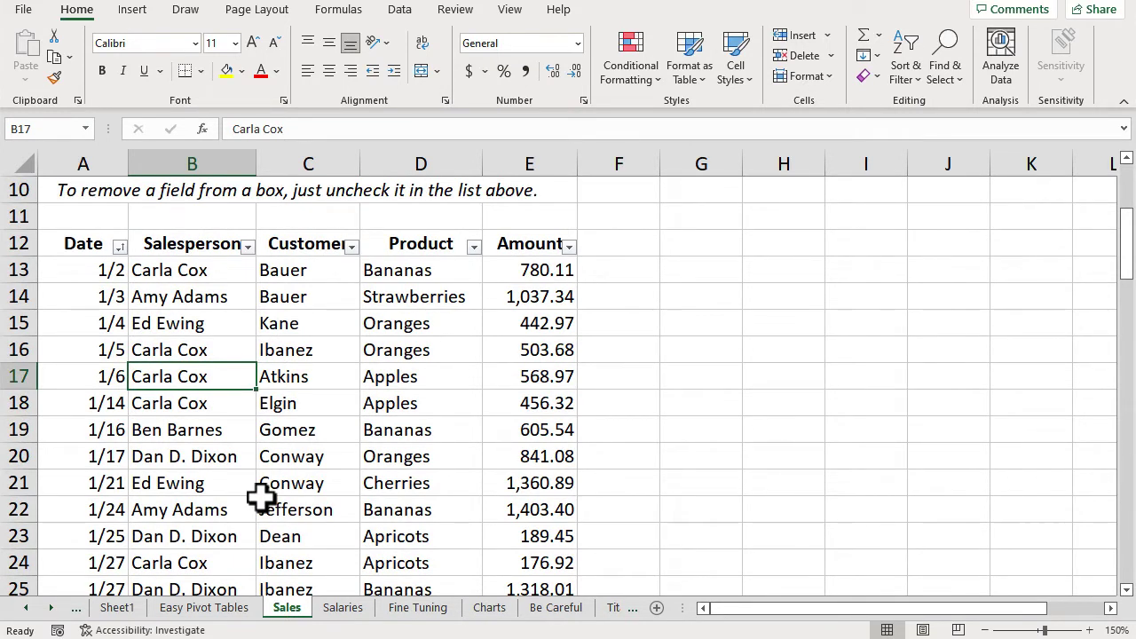
{"action": "scroll", "coordinate": [266, 499], "scroll_direction": "down", "scroll_amount": 6}
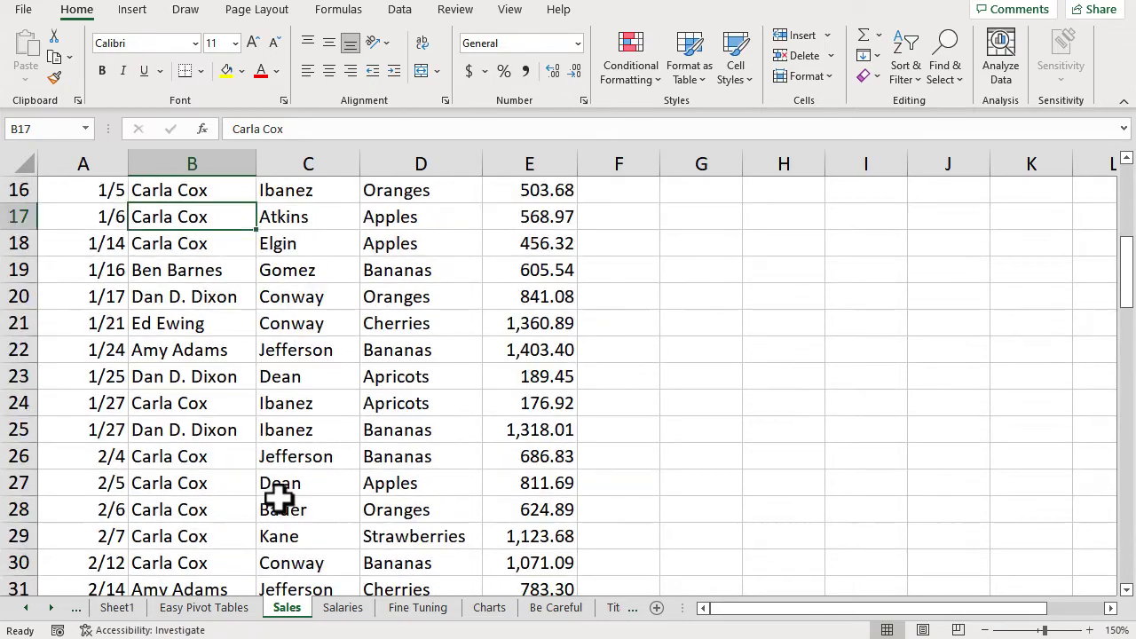
{"action": "scroll", "coordinate": [278, 499], "scroll_direction": "down", "scroll_amount": 6}
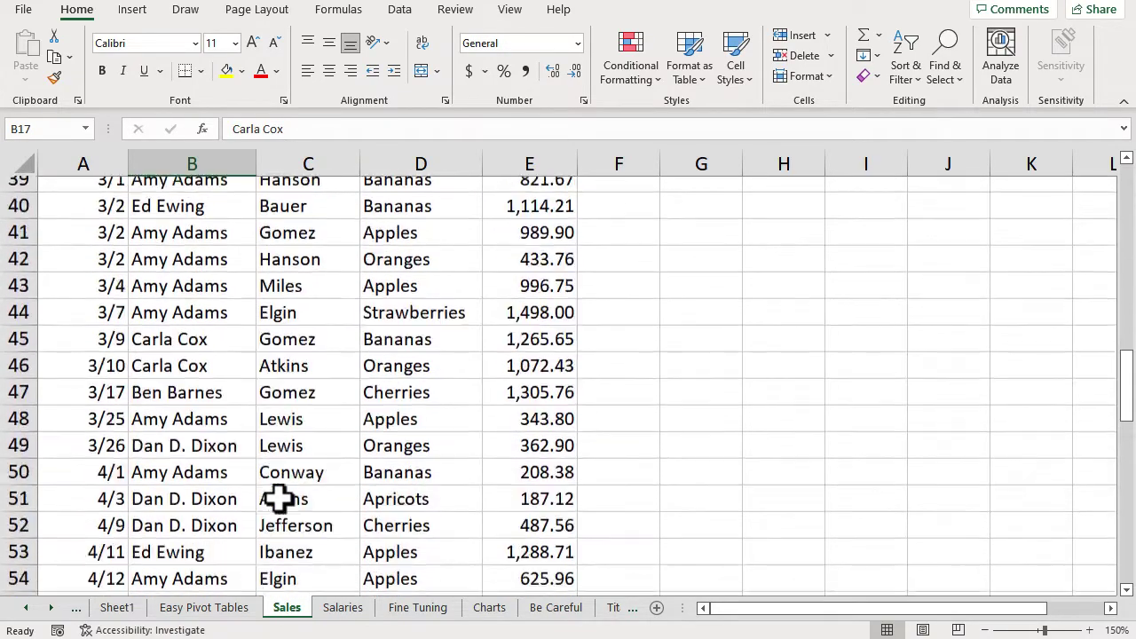
{"action": "scroll", "coordinate": [352, 479], "scroll_direction": "up", "scroll_amount": 6}
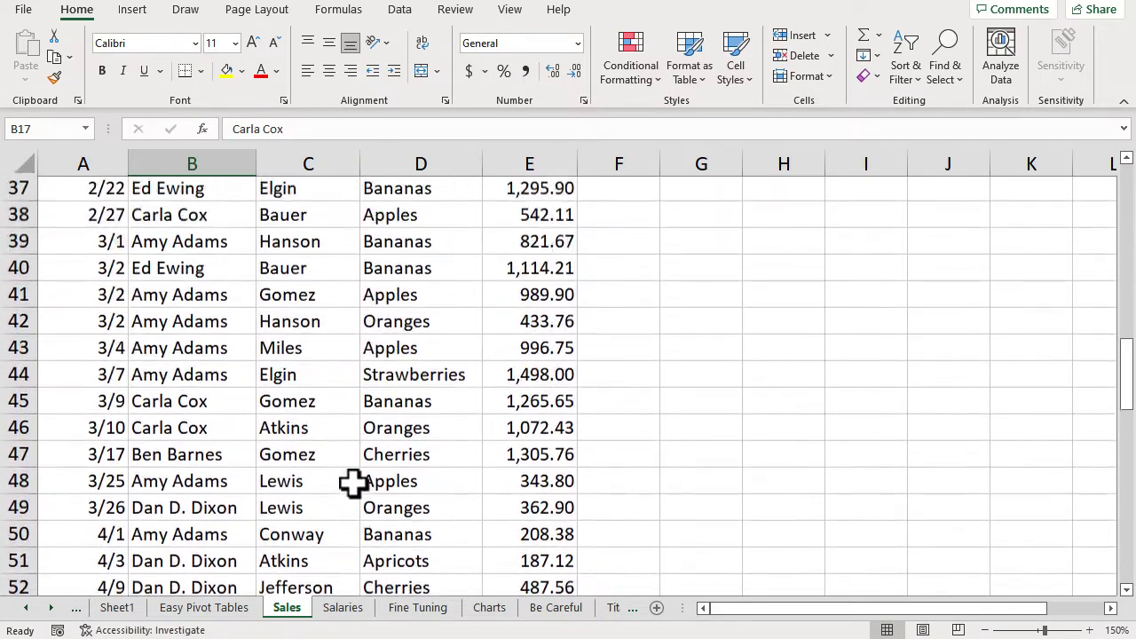
{"action": "scroll", "coordinate": [337, 479], "scroll_direction": "up", "scroll_amount": 6}
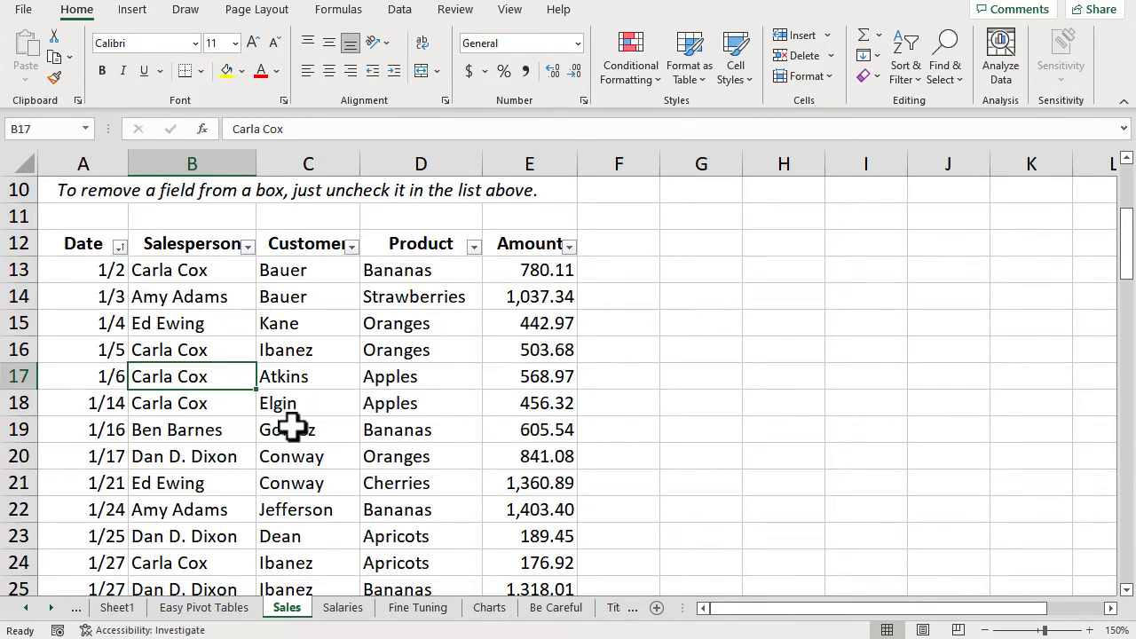
Create a blank pivot table on a new worksheet from the Sales data.
{"action": "left_click", "coordinate": [293, 352]}
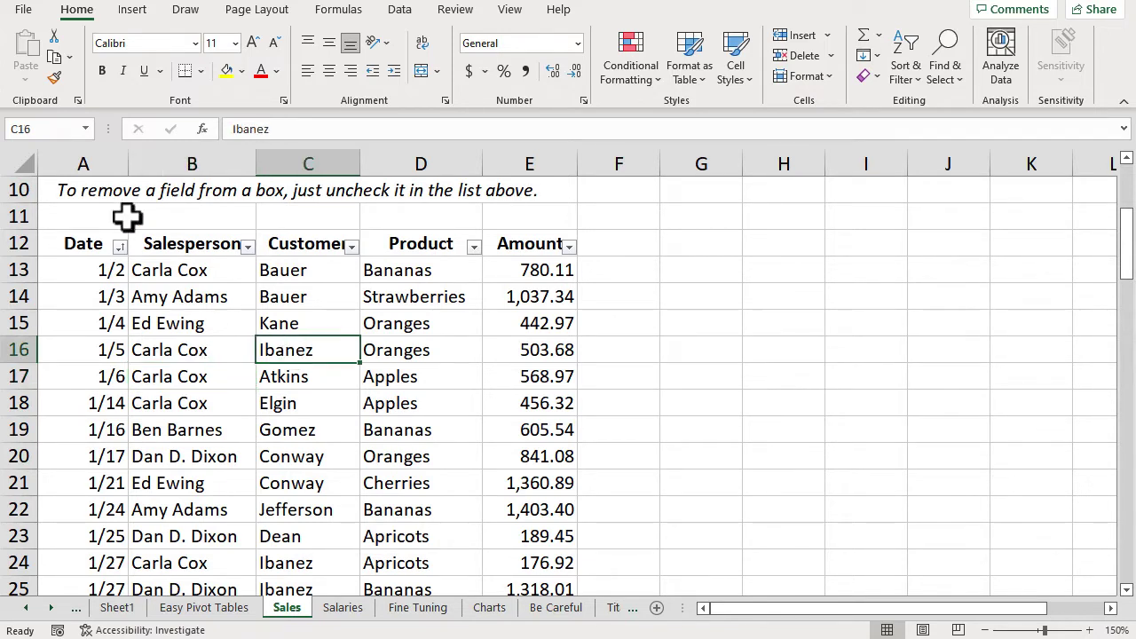
{"action": "left_click", "coordinate": [133, 11]}
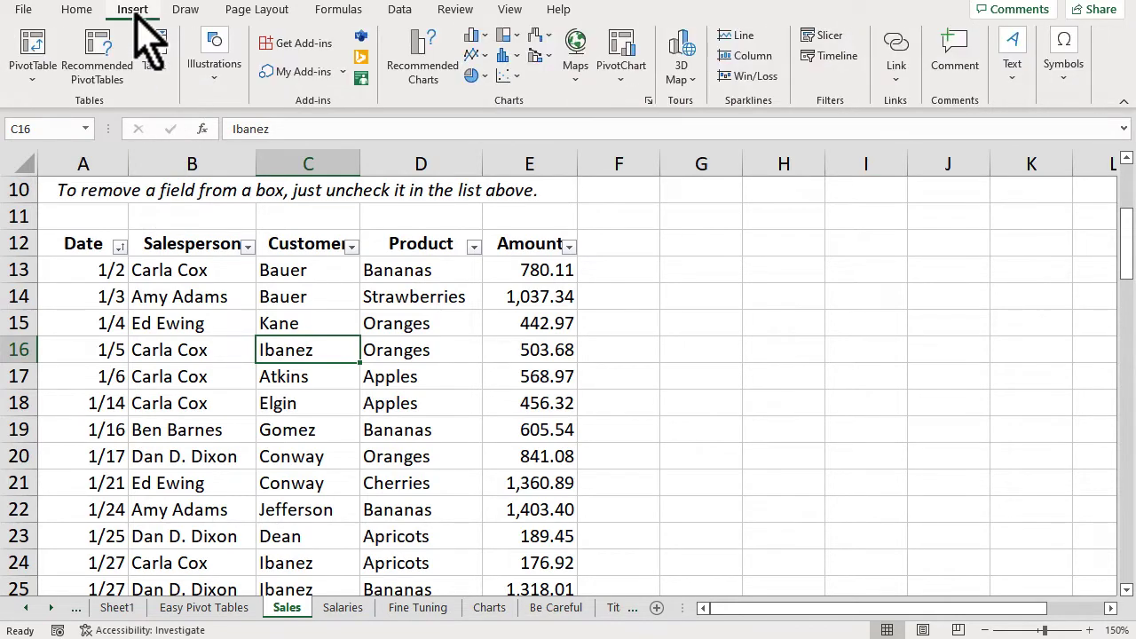
{"action": "left_click", "coordinate": [34, 62]}
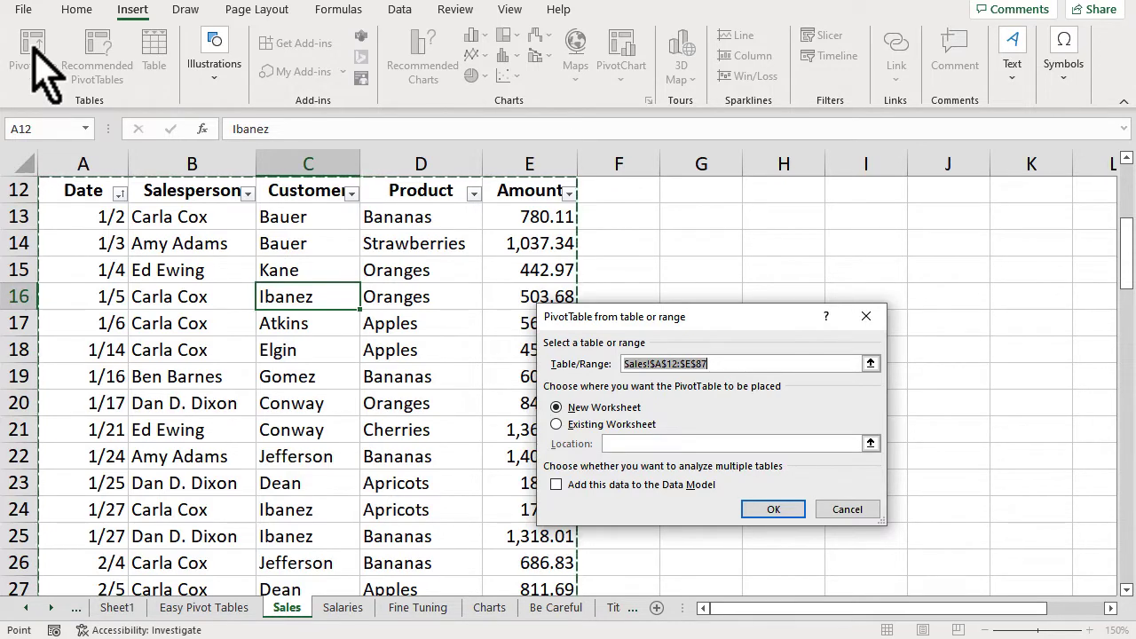
{"action": "left_click", "coordinate": [768, 511]}
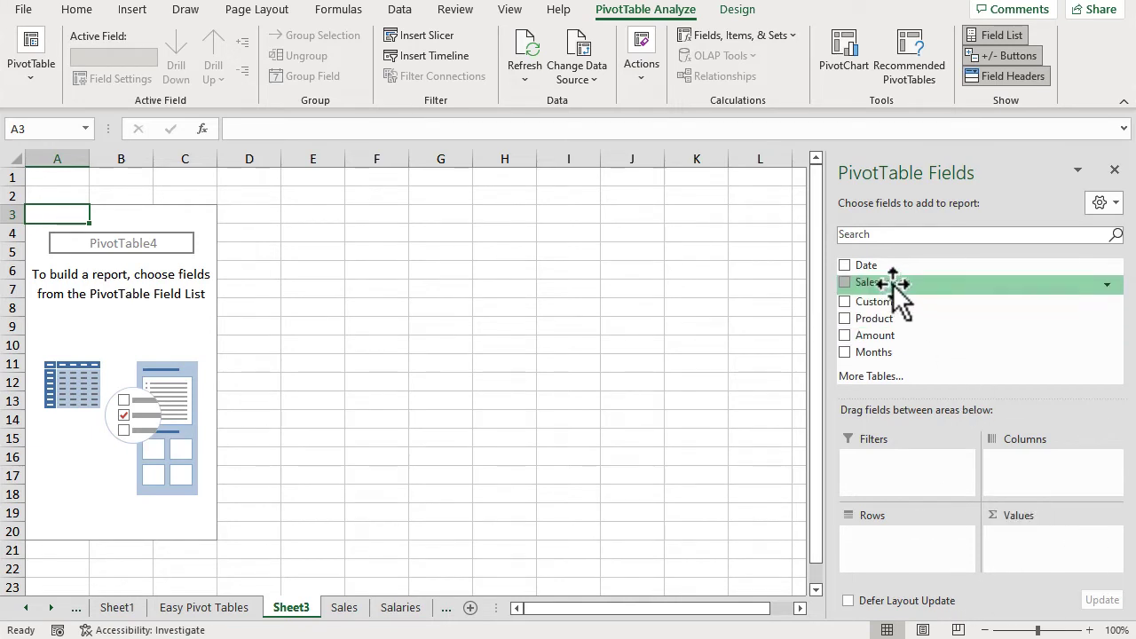
Build the sales pivot table with Salesperson in rows, sum of Amount in values and Product in columns.
{"action": "left_click_drag", "start_coordinate": [893, 282], "coordinate": [893, 534]}
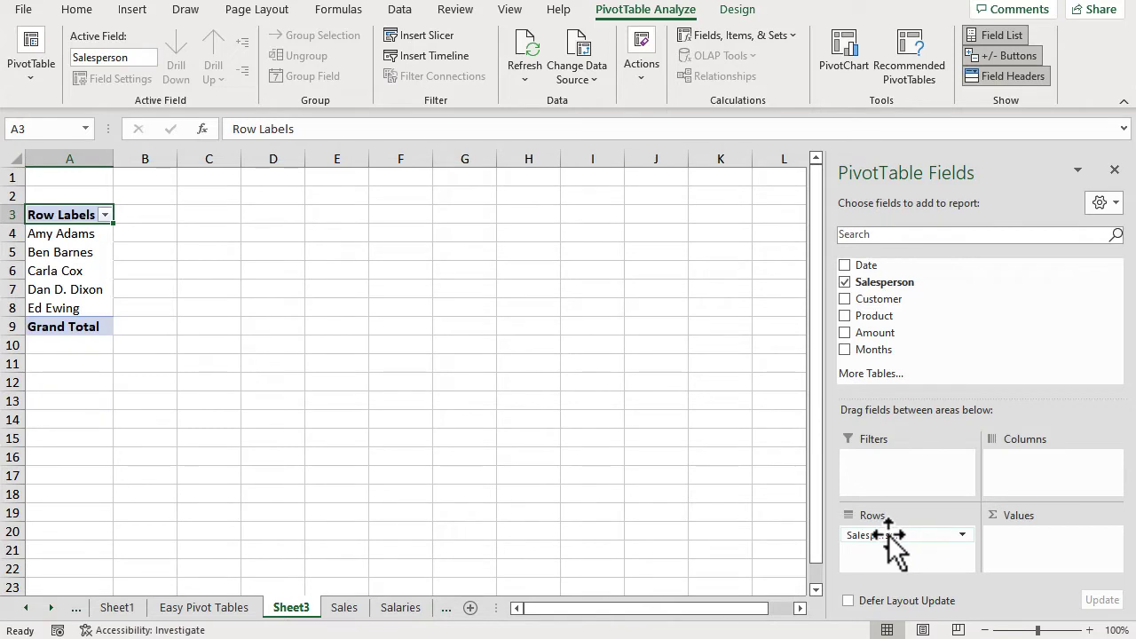
{"action": "left_click_drag", "start_coordinate": [898, 334], "coordinate": [1037, 556]}
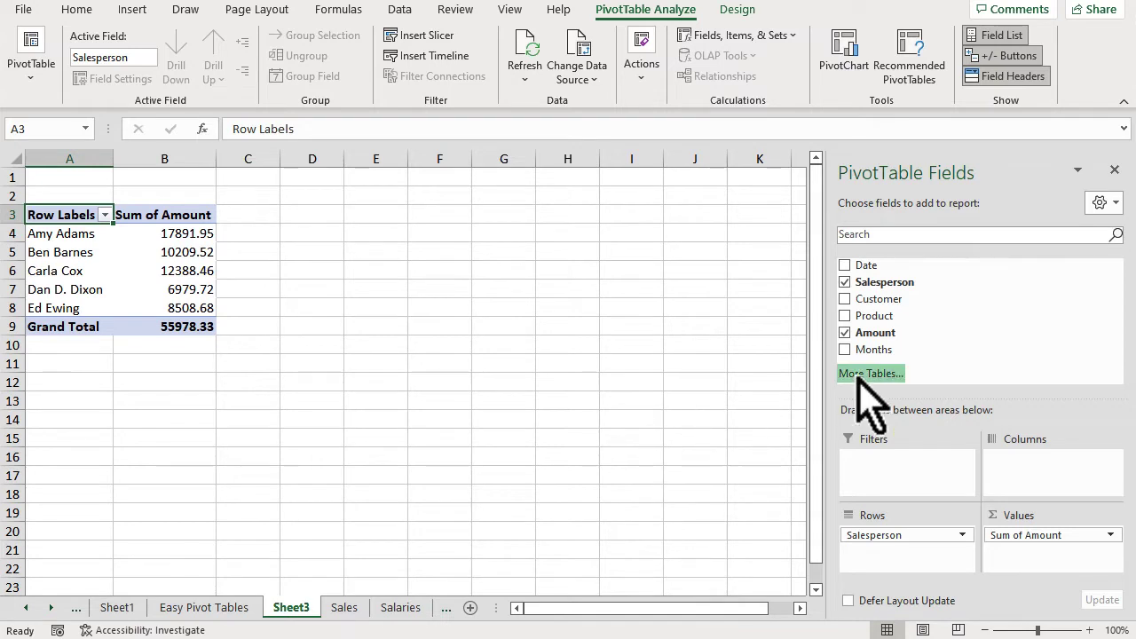
{"action": "left_click_drag", "start_coordinate": [874, 324], "coordinate": [1021, 466]}
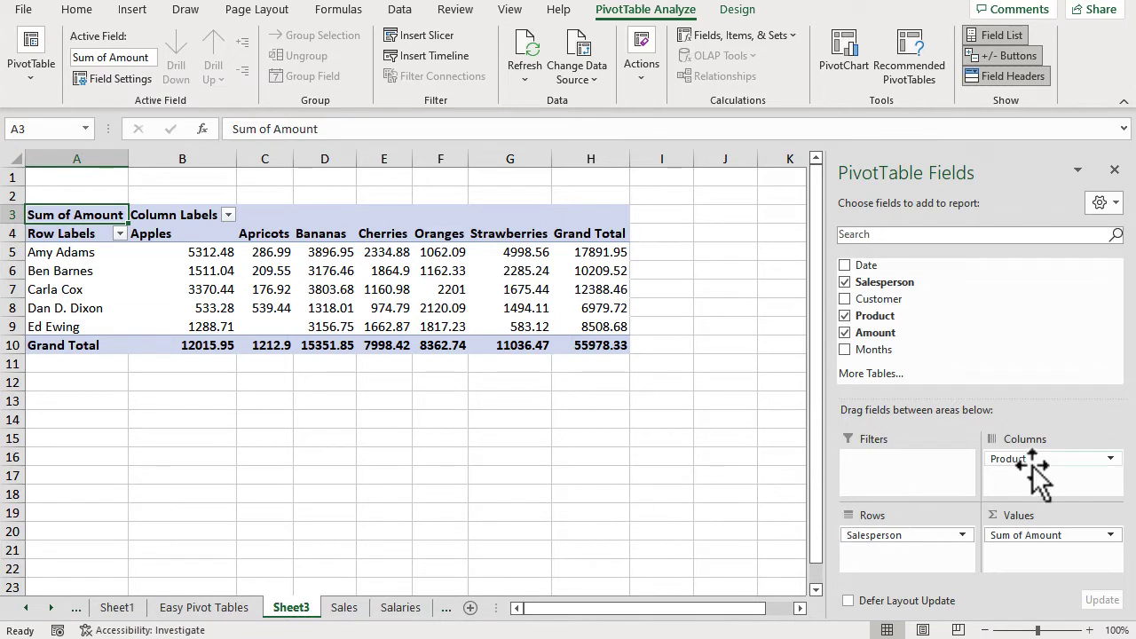
Replace Product with Months in the sales pivot table's columns, and Salesperson with Customer in its rows.
{"action": "left_click_drag", "start_coordinate": [1014, 459], "coordinate": [696, 493]}
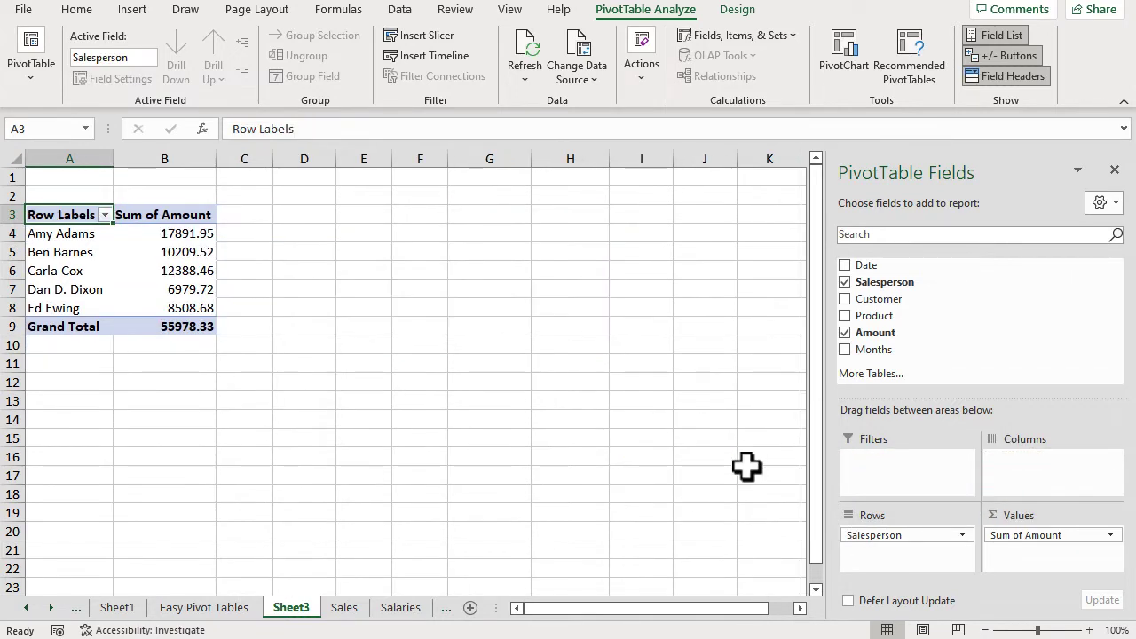
{"action": "left_click_drag", "start_coordinate": [892, 355], "coordinate": [1032, 471]}
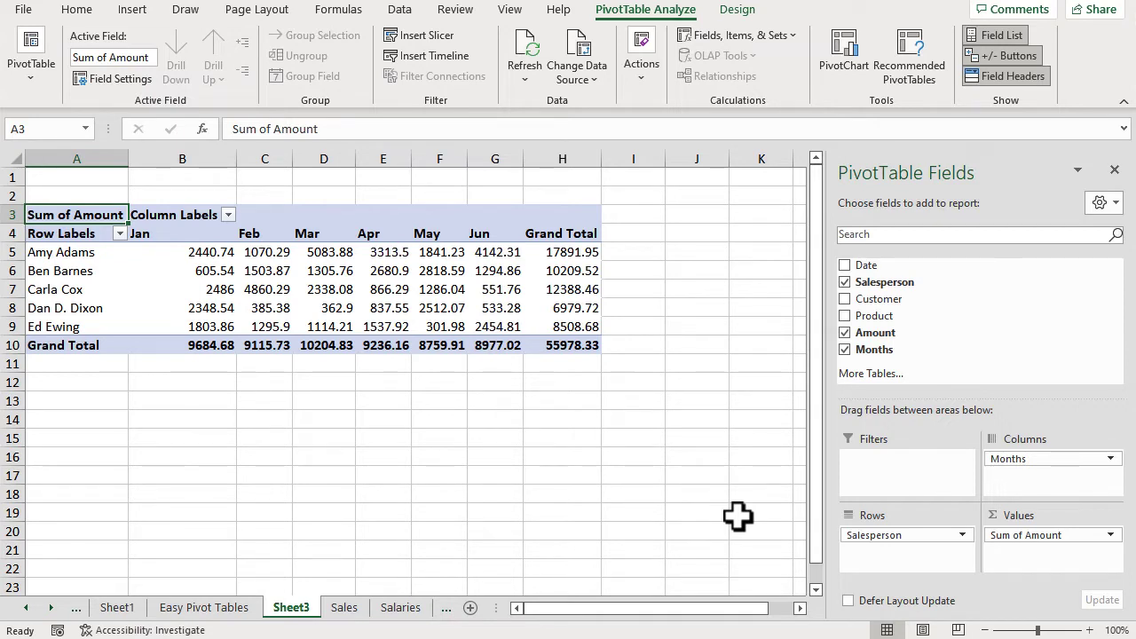
{"action": "left_click_drag", "start_coordinate": [843, 535], "coordinate": [697, 495]}
{"action": "left_click_drag", "start_coordinate": [872, 304], "coordinate": [852, 541]}
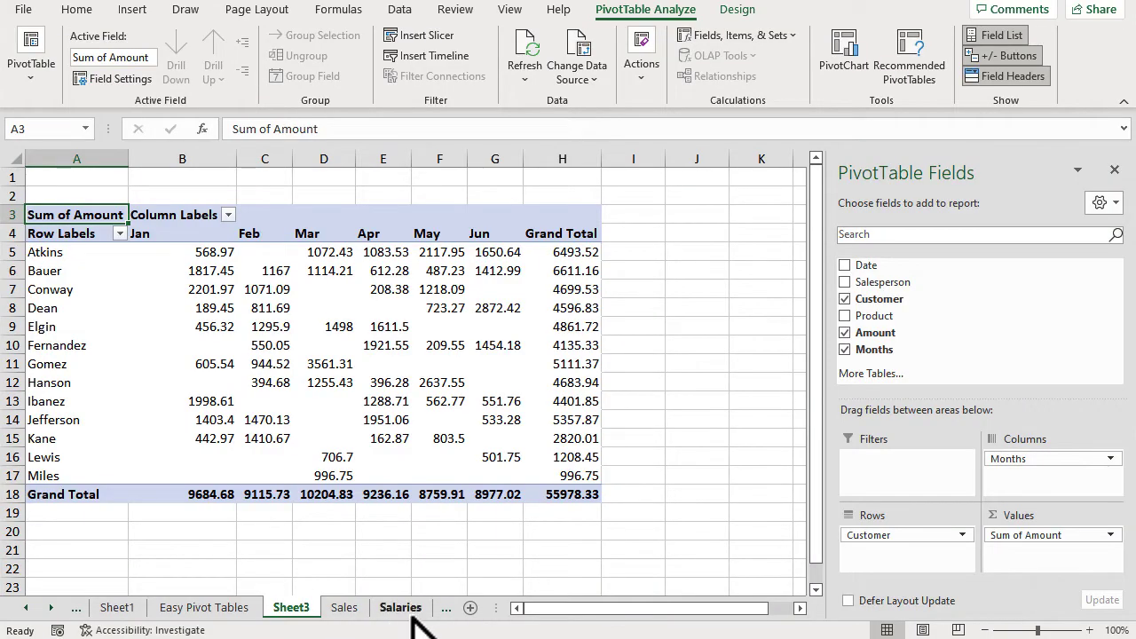
Create a blank pivot table on a new worksheet from the employee data on the Salaries sheet.
{"action": "left_click", "coordinate": [410, 610]}
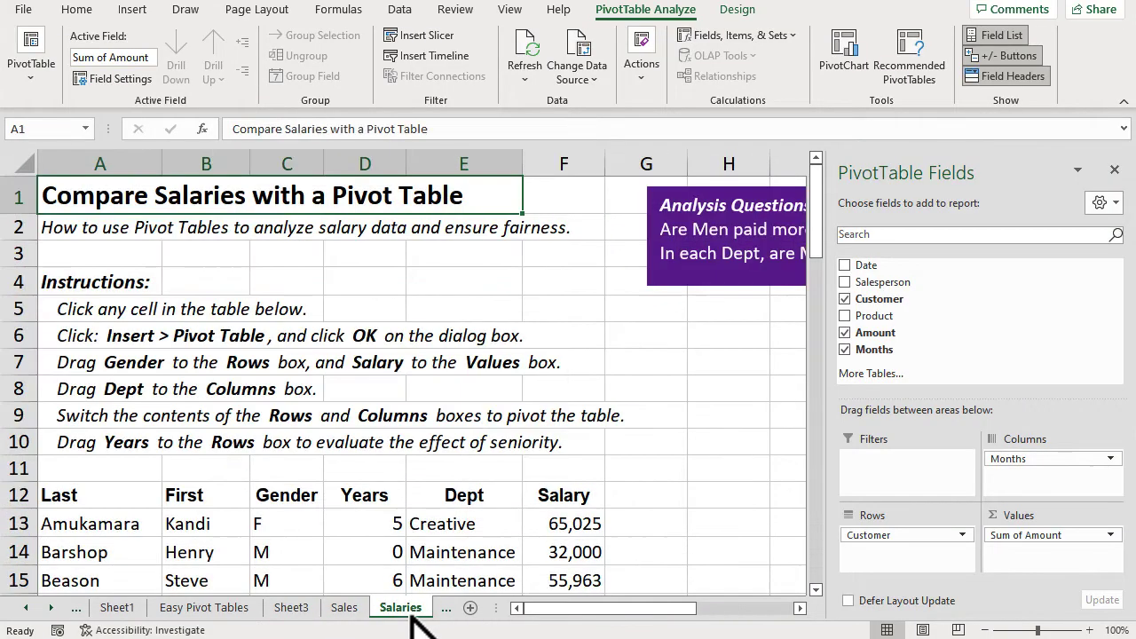
{"action": "scroll", "coordinate": [279, 515], "scroll_direction": "down", "scroll_amount": 5}
{"action": "scroll", "coordinate": [279, 514], "scroll_direction": "down", "scroll_amount": 4}
{"action": "scroll", "coordinate": [275, 513], "scroll_direction": "up", "scroll_amount": 6}
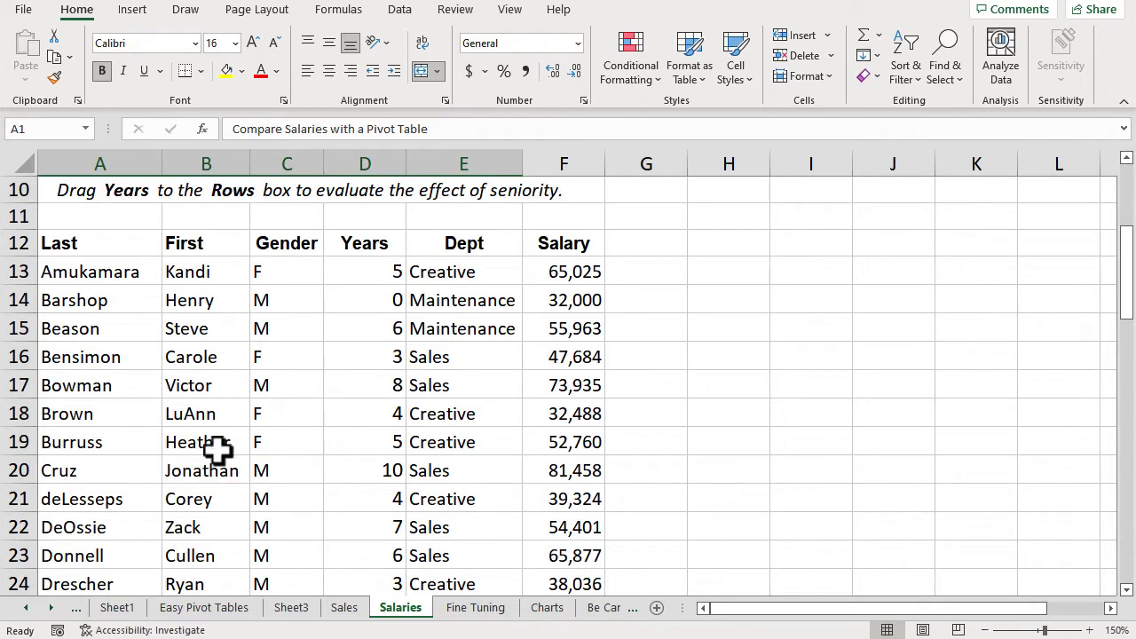
{"action": "left_click", "coordinate": [221, 422]}
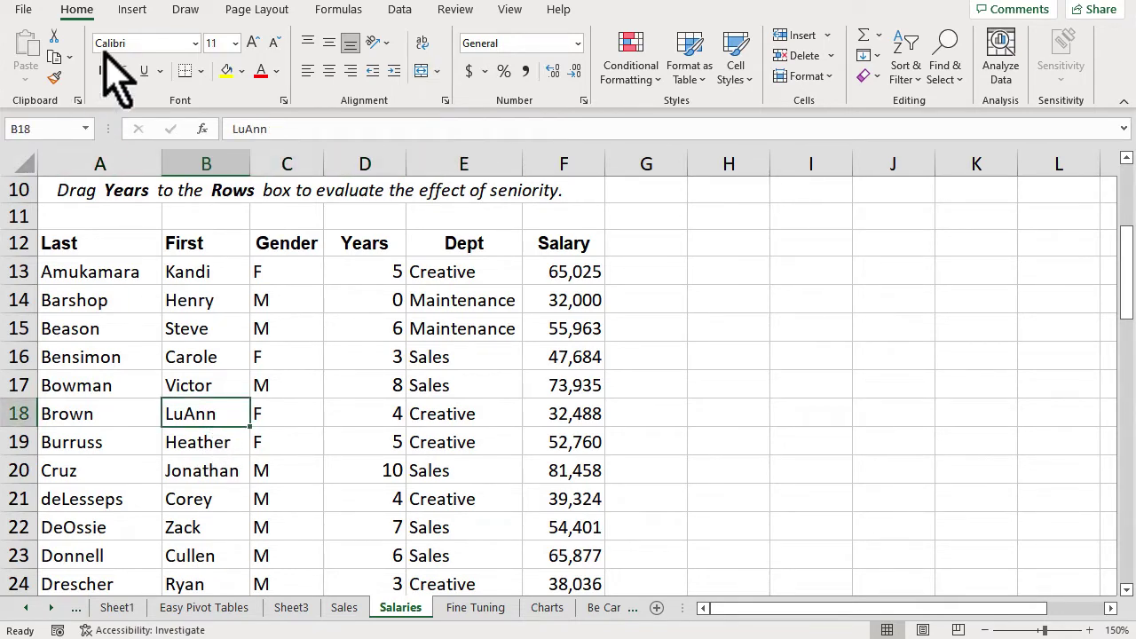
{"action": "left_click", "coordinate": [133, 13]}
{"action": "left_click", "coordinate": [35, 51]}
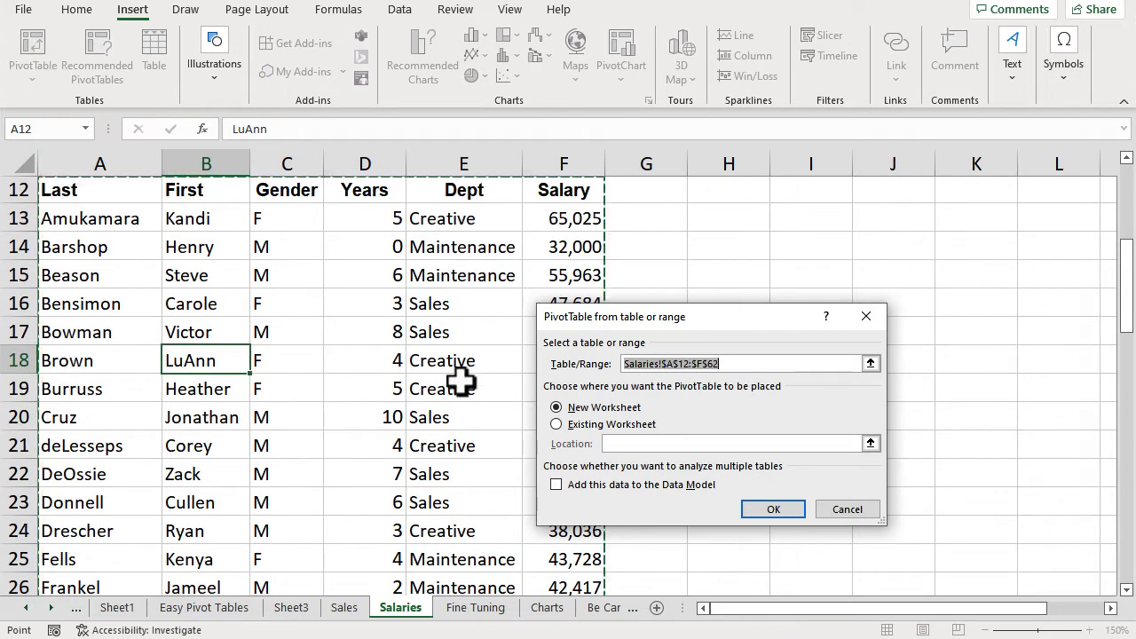
{"action": "left_click", "coordinate": [788, 511]}
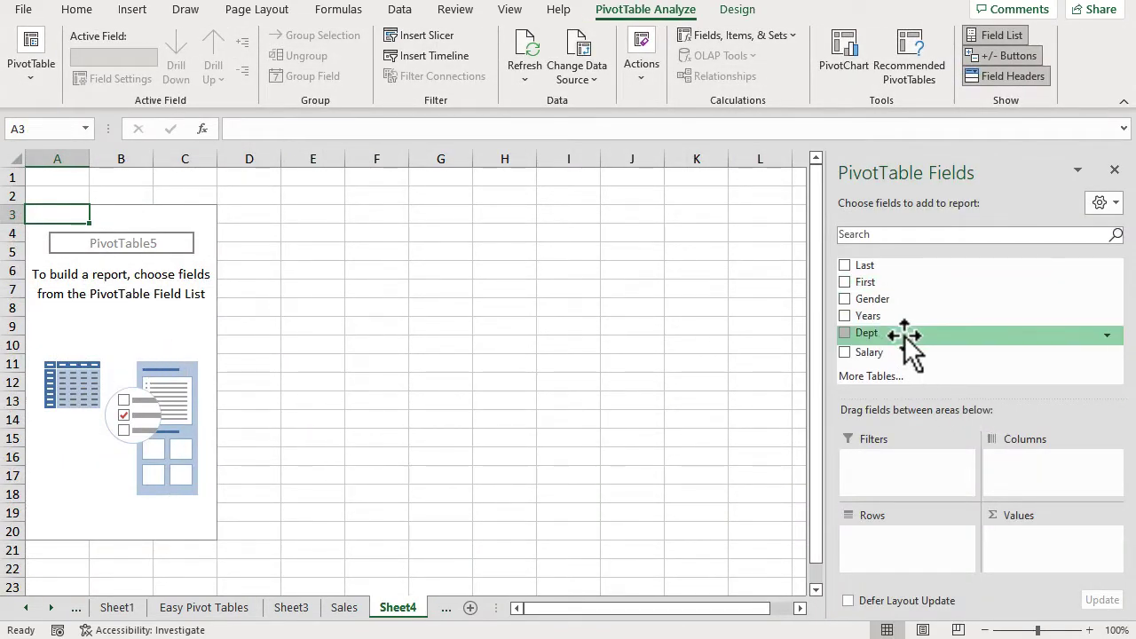
Place Gender in rows and Salary in values of the new pivot table, summarizing the salaries by Average.
{"action": "left_click_drag", "start_coordinate": [883, 300], "coordinate": [900, 552]}
{"action": "left_click_drag", "start_coordinate": [883, 355], "coordinate": [1029, 551]}
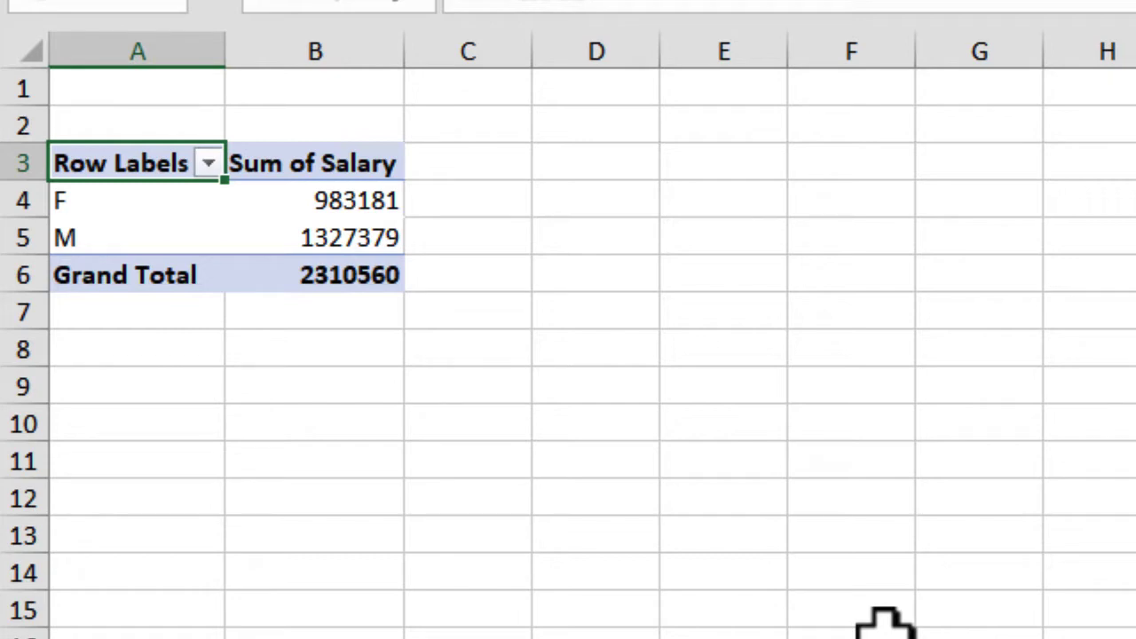
{"action": "right_click", "coordinate": [344, 203]}
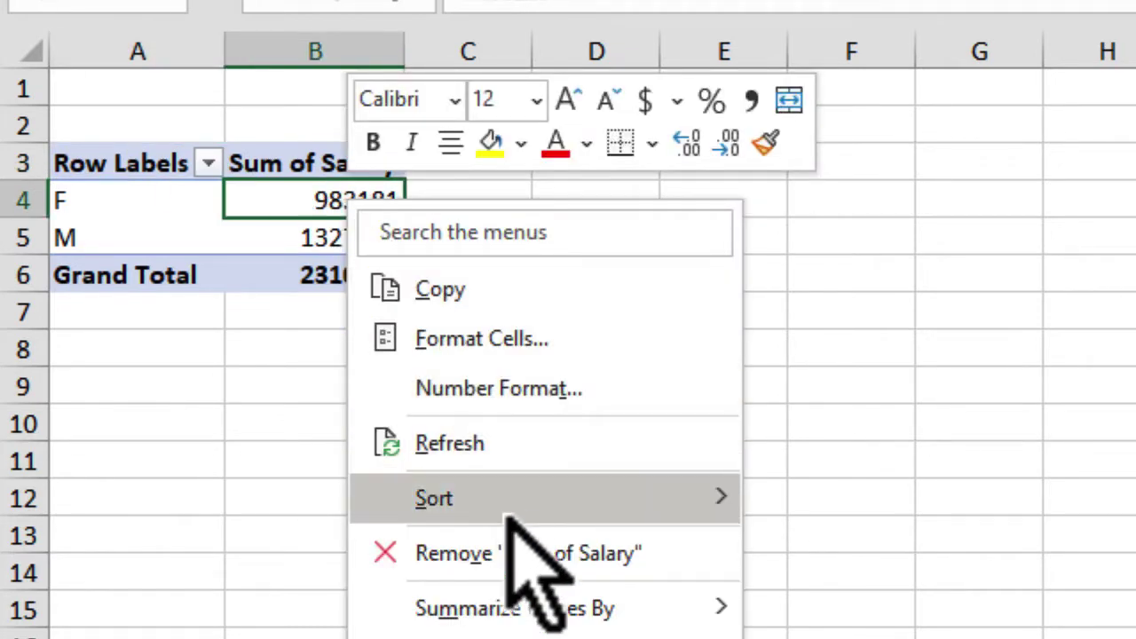
{"action": "mouse_move", "coordinate": [548, 611]}
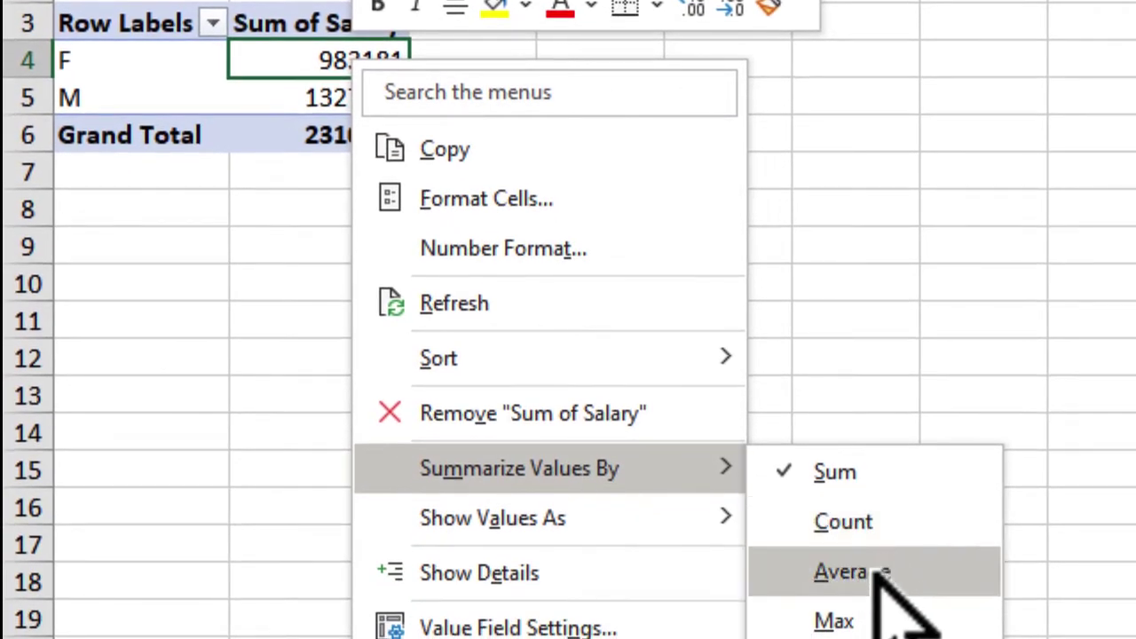
{"action": "left_click", "coordinate": [876, 572]}
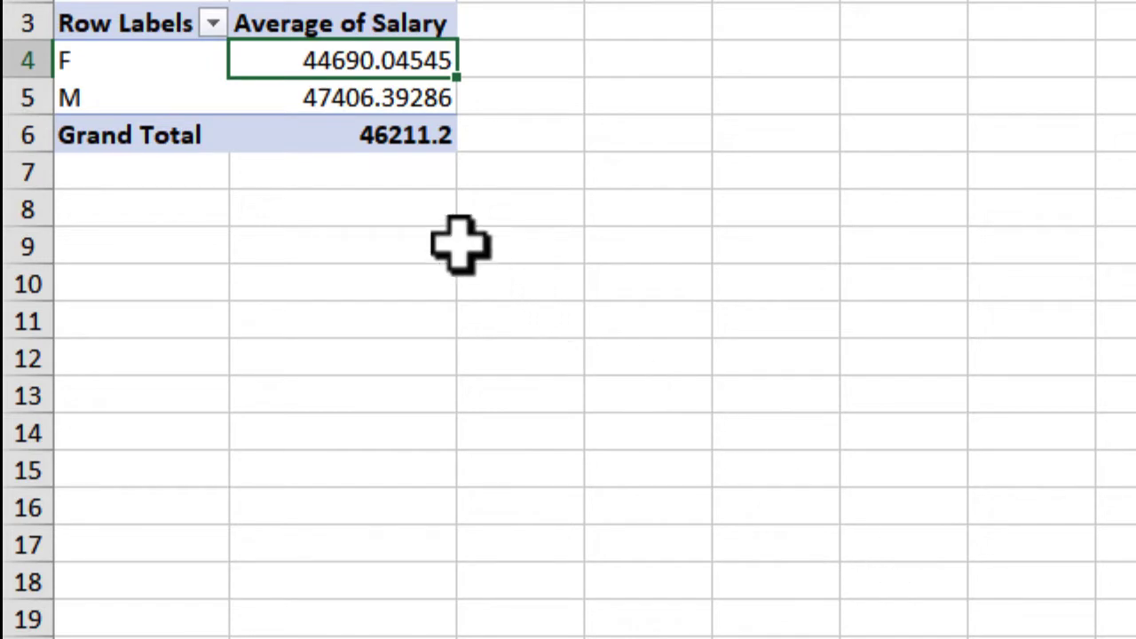
Format the average salary values as Number with 0 decimal places and a thousands separator.
{"action": "right_click", "coordinate": [371, 59]}
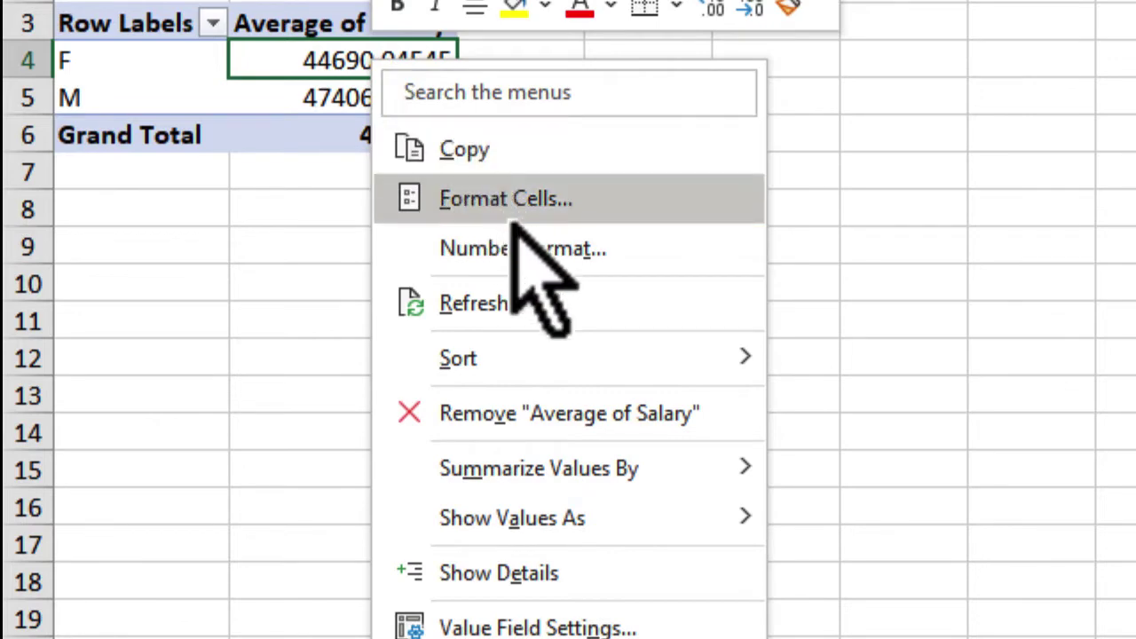
{"action": "left_click", "coordinate": [533, 251]}
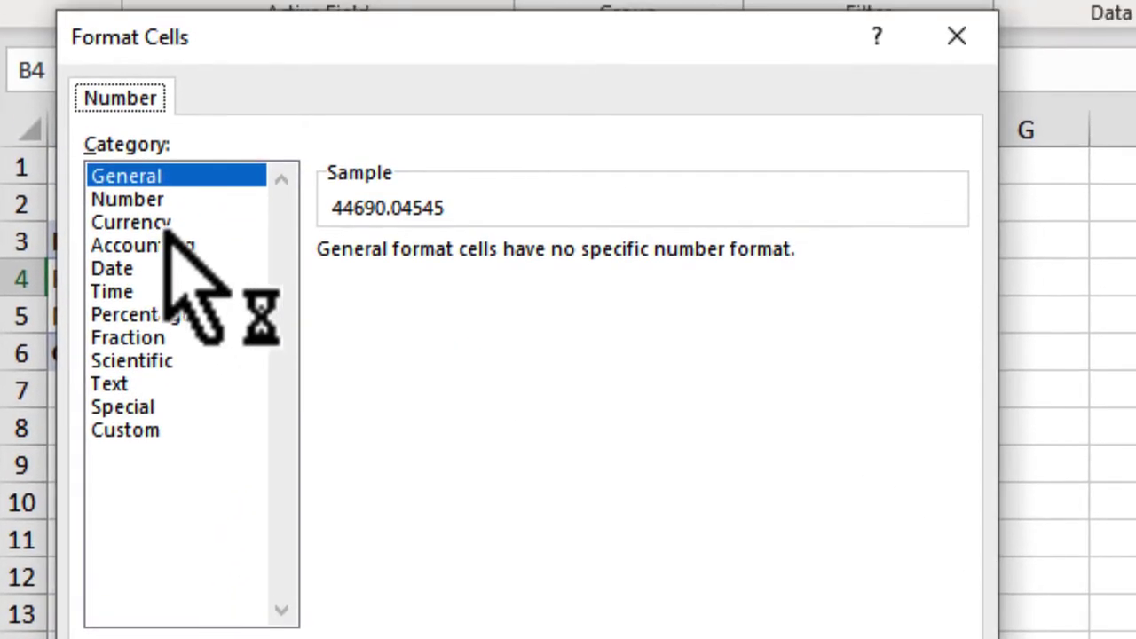
{"action": "left_click", "coordinate": [153, 201]}
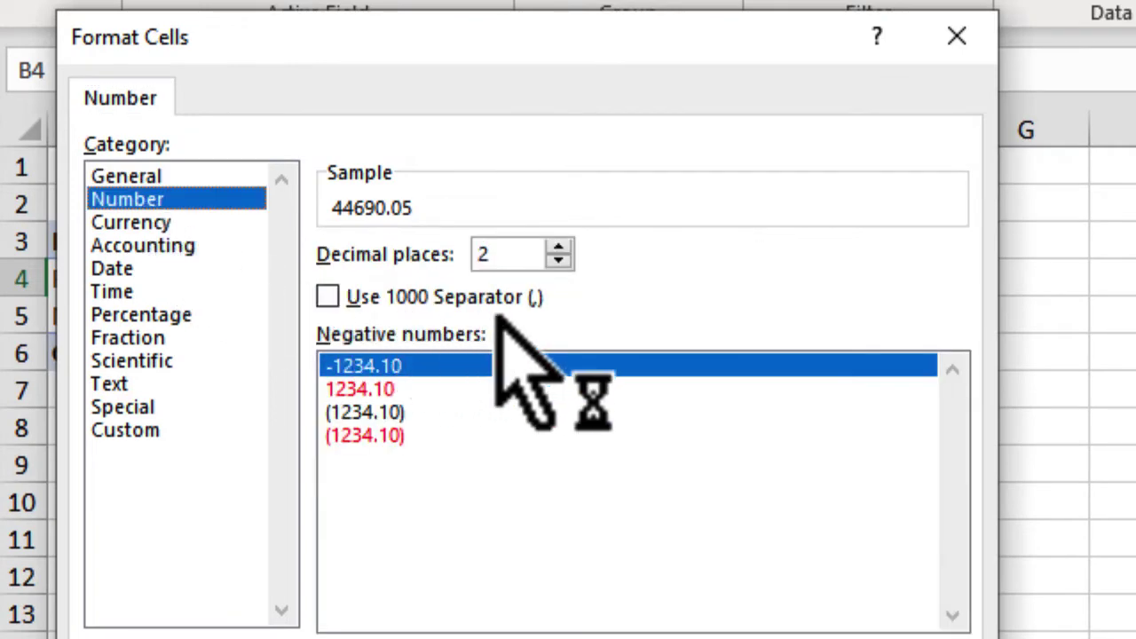
{"action": "left_click", "coordinate": [558, 261]}
{"action": "left_click", "coordinate": [558, 261]}
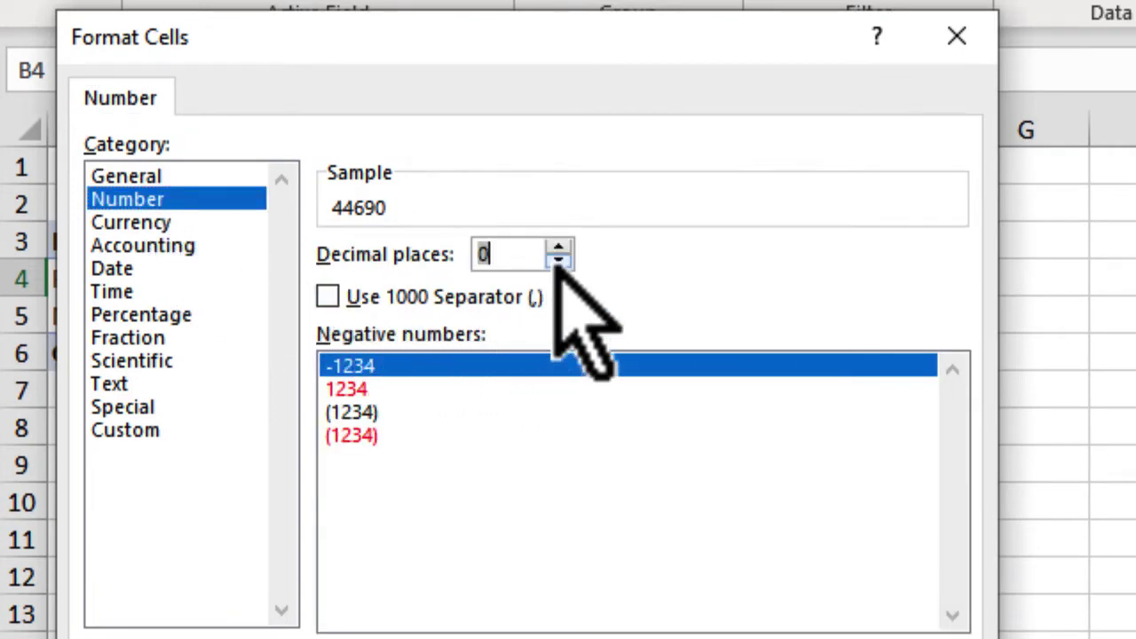
{"action": "left_click", "coordinate": [377, 296]}
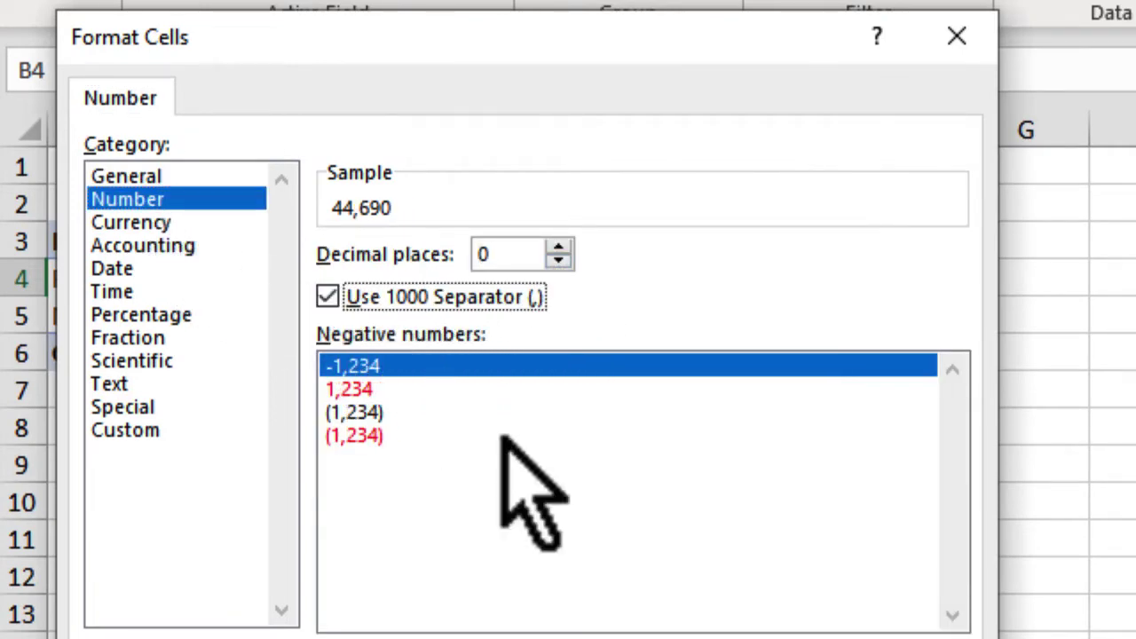
{"action": "key", "text": "Return"}
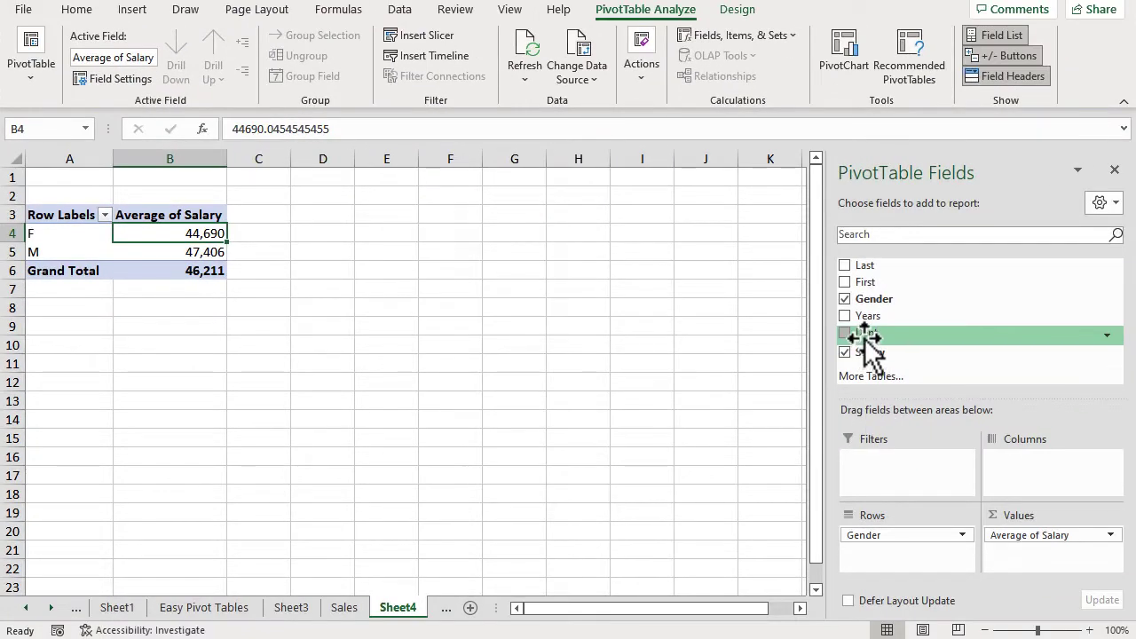
Rearrange the average salary pivot table with Dept and Years nested in rows and Gender in columns.
{"action": "left_click_drag", "start_coordinate": [865, 339], "coordinate": [1036, 486]}
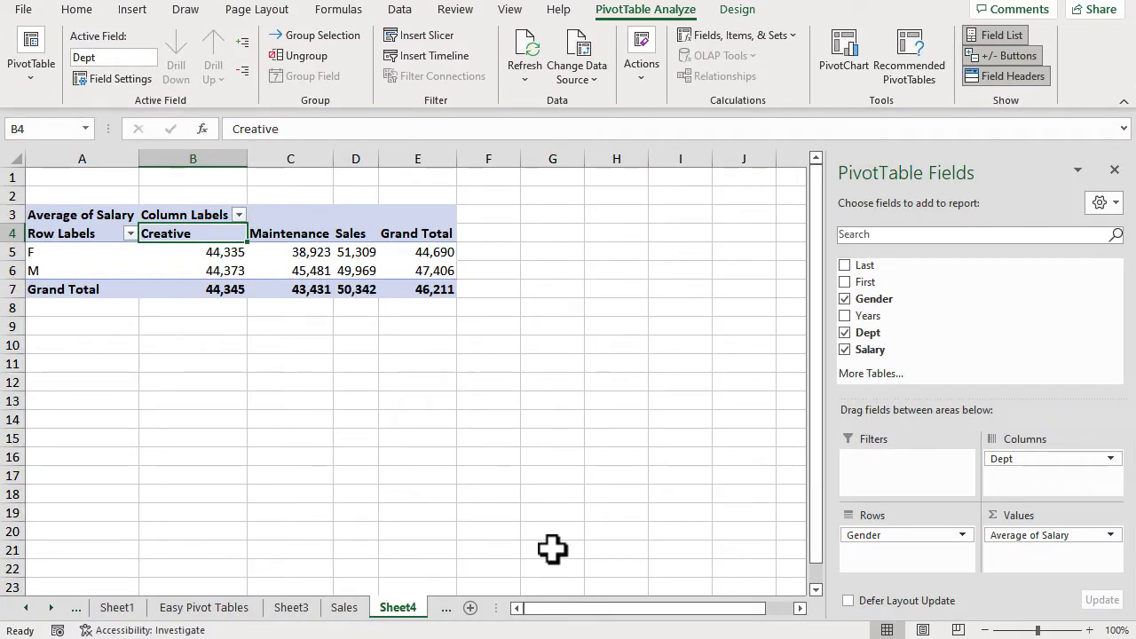
{"action": "mouse_move", "coordinate": [1005, 464]}
{"action": "left_mouse_down"}
{"action": "mouse_move", "coordinate": [1012, 501]}
{"action": "mouse_move", "coordinate": [927, 581]}
{"action": "mouse_move", "coordinate": [875, 537]}
{"action": "mouse_move", "coordinate": [1015, 469]}
{"action": "left_mouse_up"}
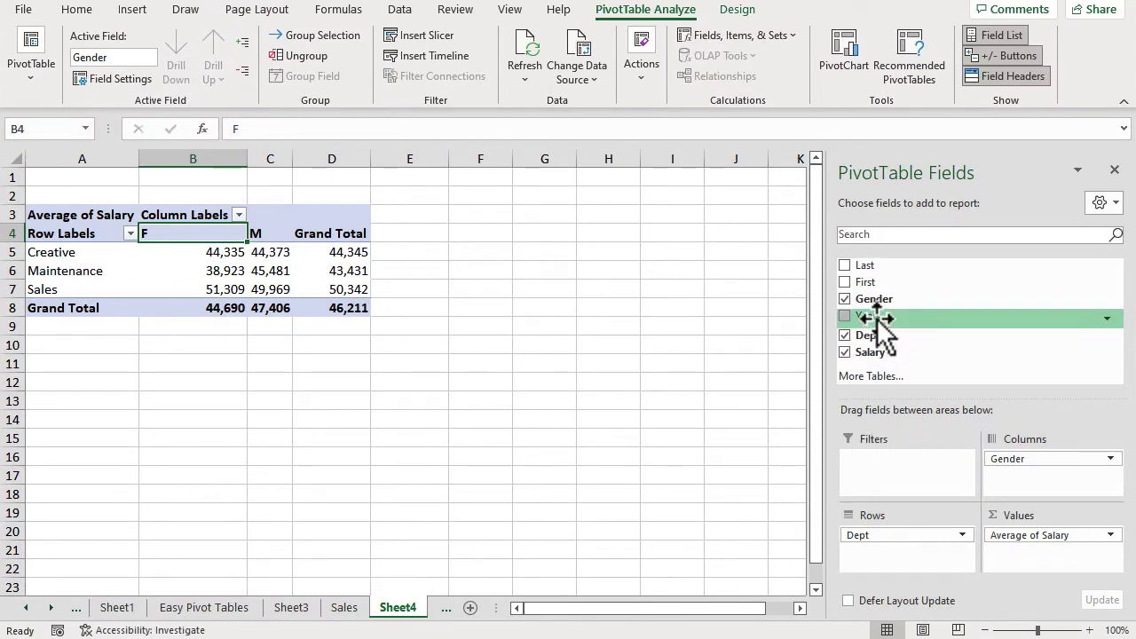
{"action": "left_click_drag", "start_coordinate": [877, 318], "coordinate": [887, 545]}
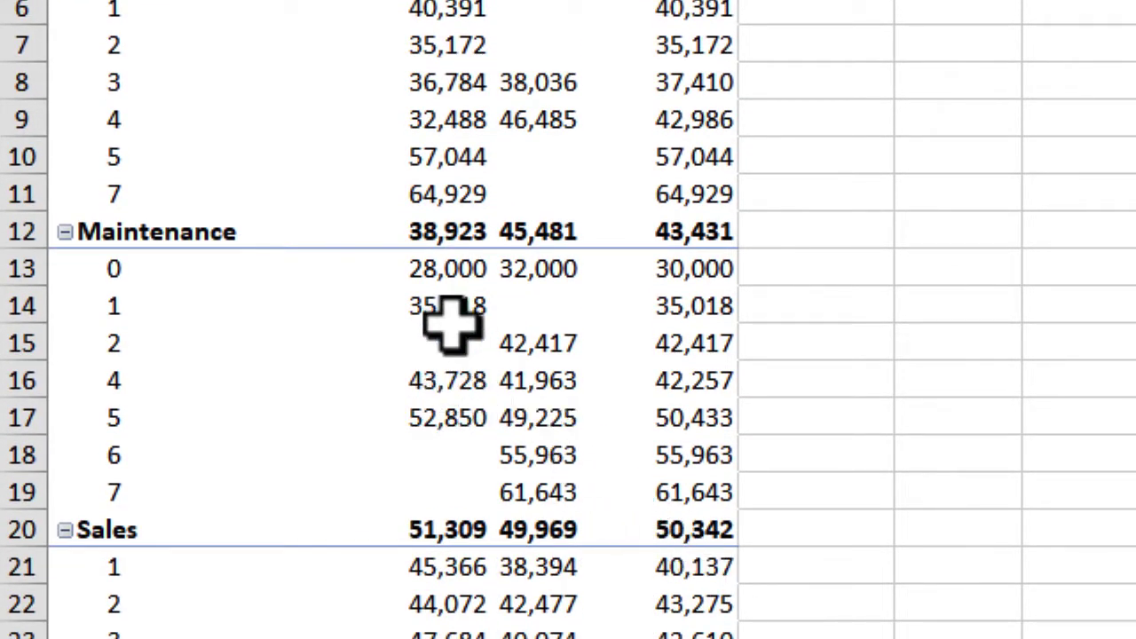
Compare the average salaries of women and men by years of service within the Maintenance department.
{"action": "mouse_move", "coordinate": [467, 313]}
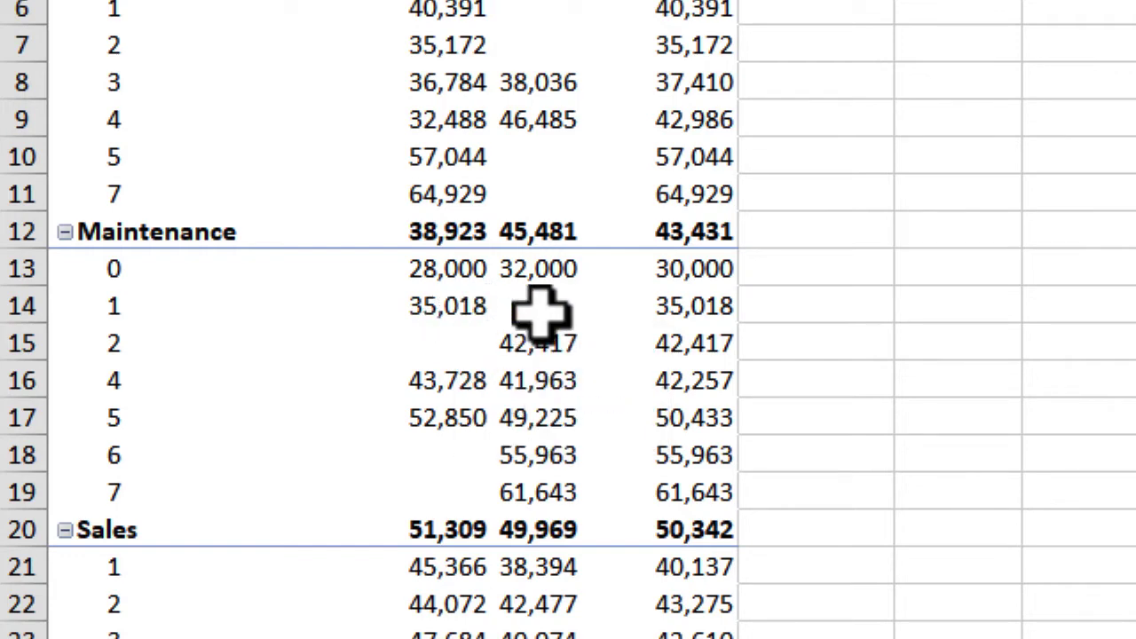
{"action": "mouse_move", "coordinate": [541, 312]}
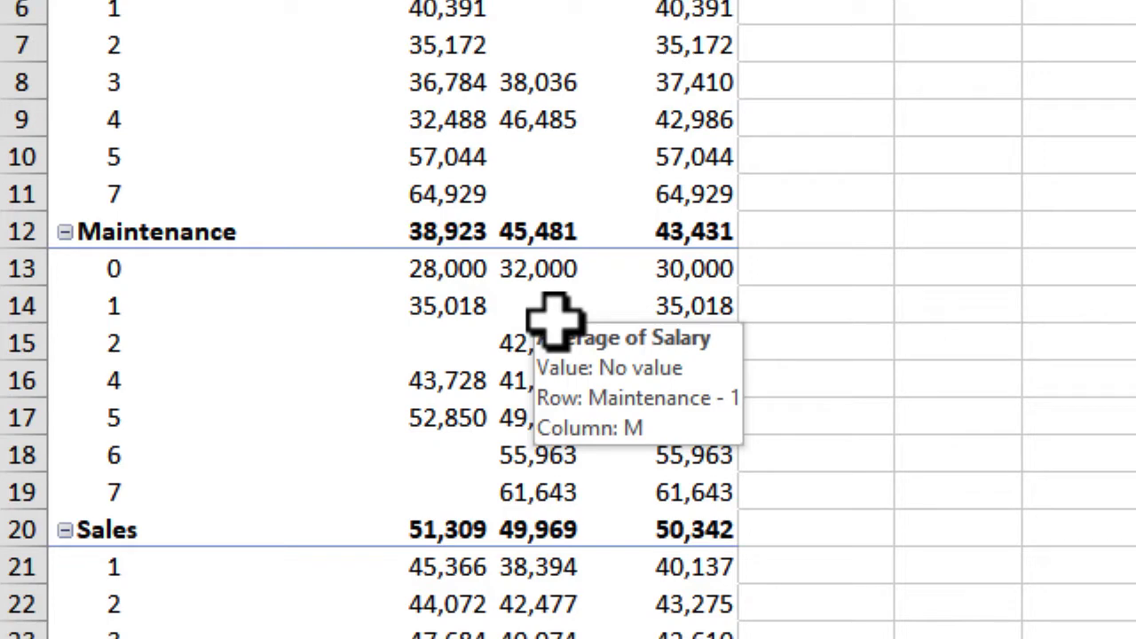
{"action": "mouse_move", "coordinate": [593, 423]}
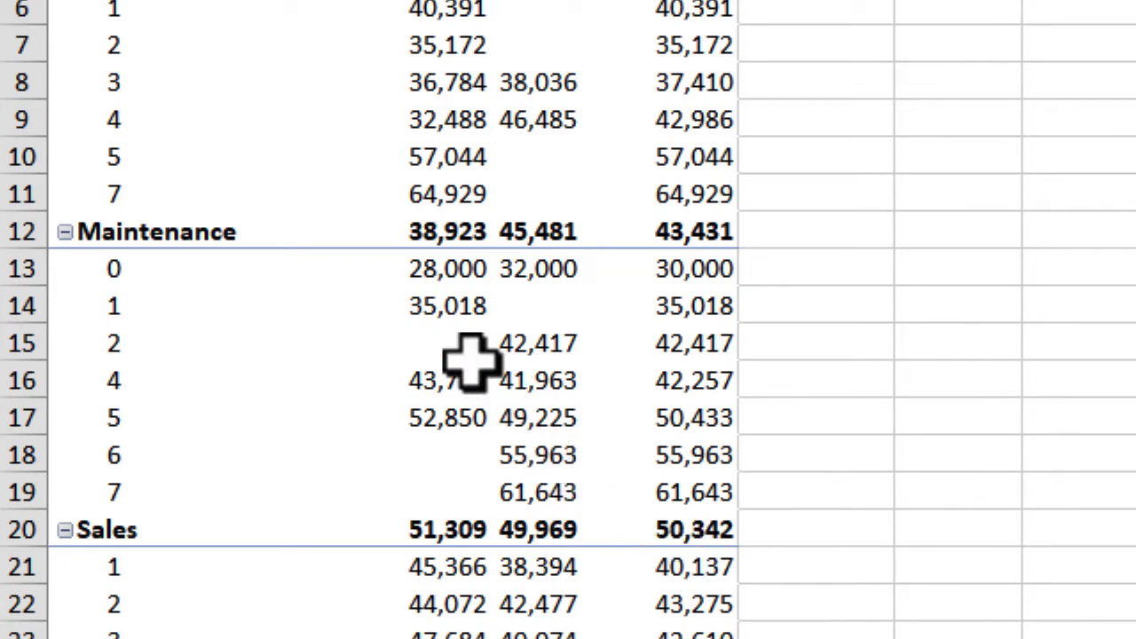
{"action": "mouse_move", "coordinate": [554, 465]}
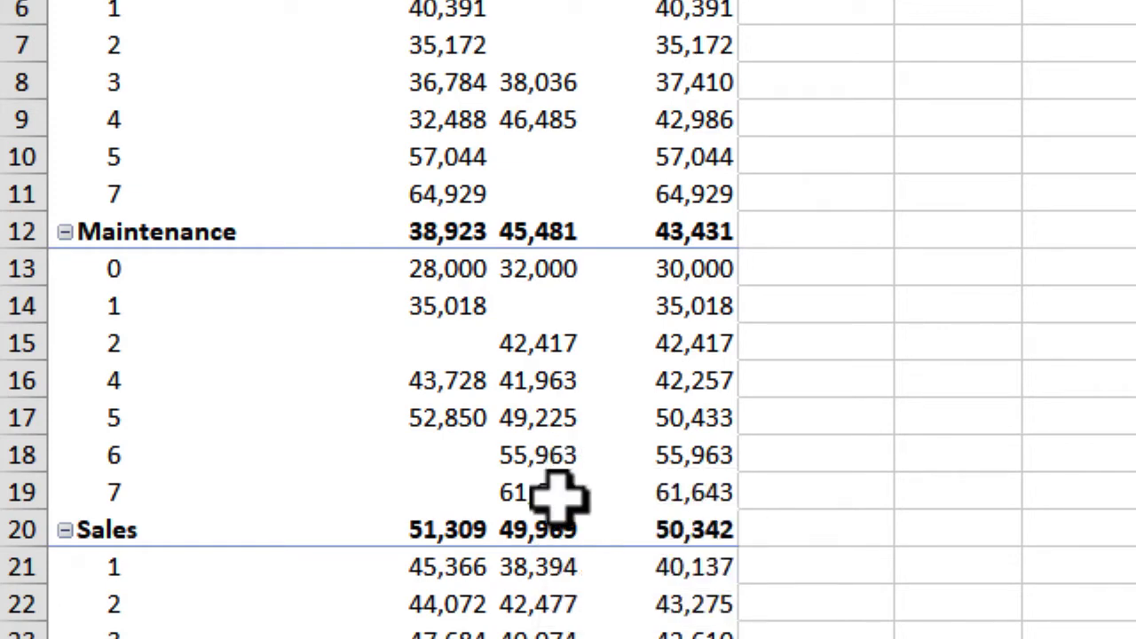
{"action": "mouse_move", "coordinate": [222, 499]}
{"action": "mouse_move", "coordinate": [550, 494]}
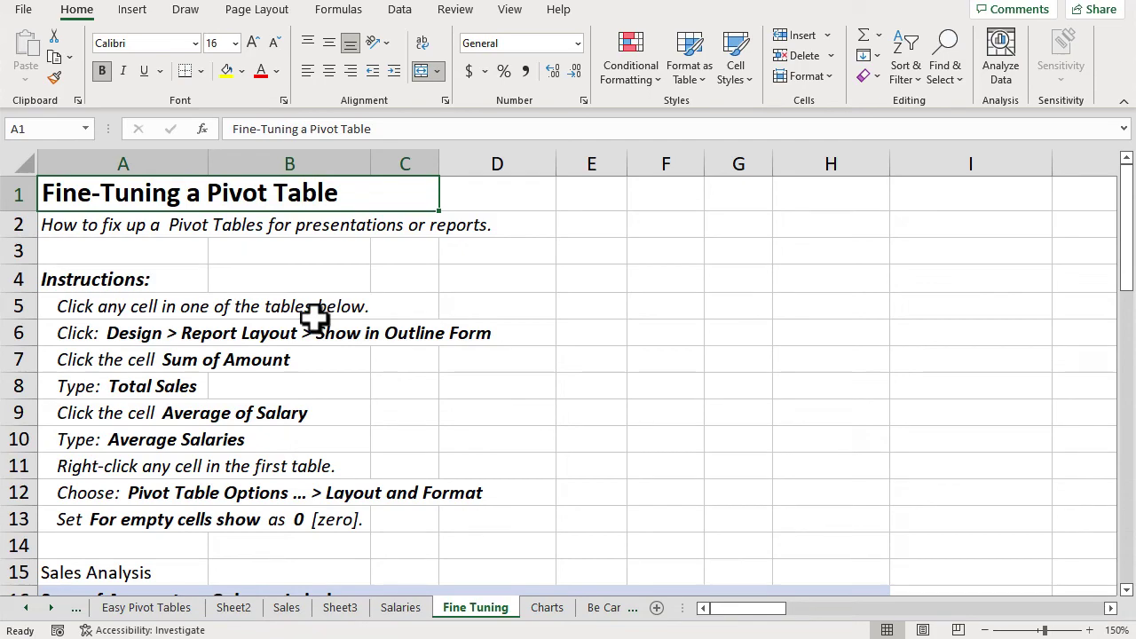
Show the Sales Analysis pivot table on the Fine Tuning sheet in Outline Form.
{"action": "scroll", "coordinate": [315, 319], "scroll_direction": "down", "scroll_amount": 2}
{"action": "scroll", "coordinate": [315, 320], "scroll_direction": "down", "scroll_amount": 4}
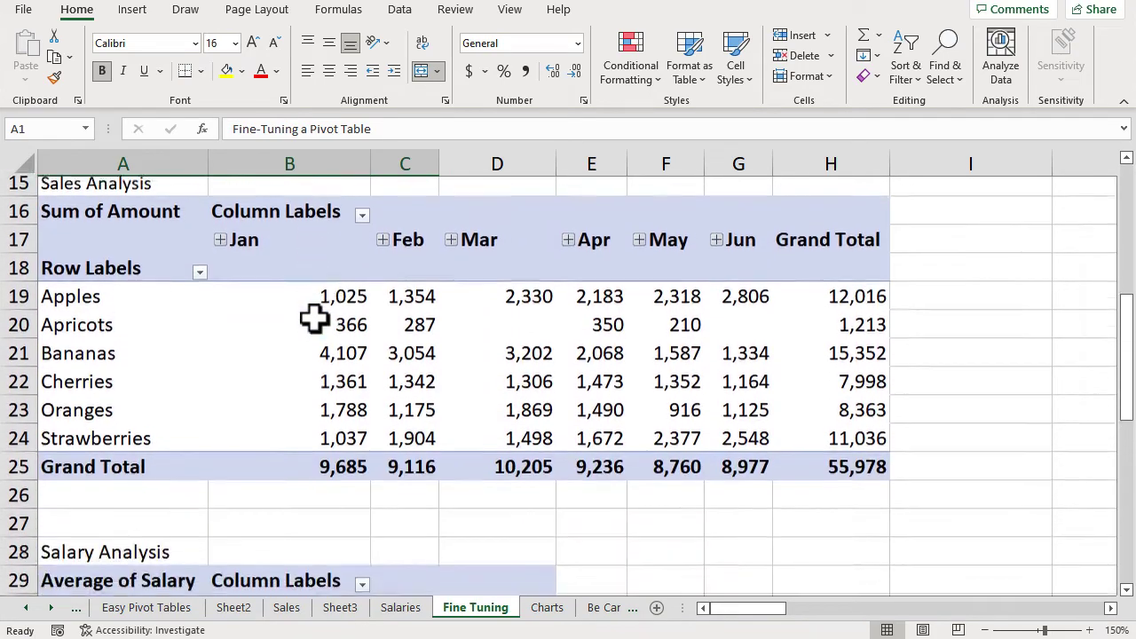
{"action": "scroll", "coordinate": [315, 320], "scroll_direction": "down", "scroll_amount": 1}
{"action": "scroll", "coordinate": [315, 319], "scroll_direction": "up", "scroll_amount": 3}
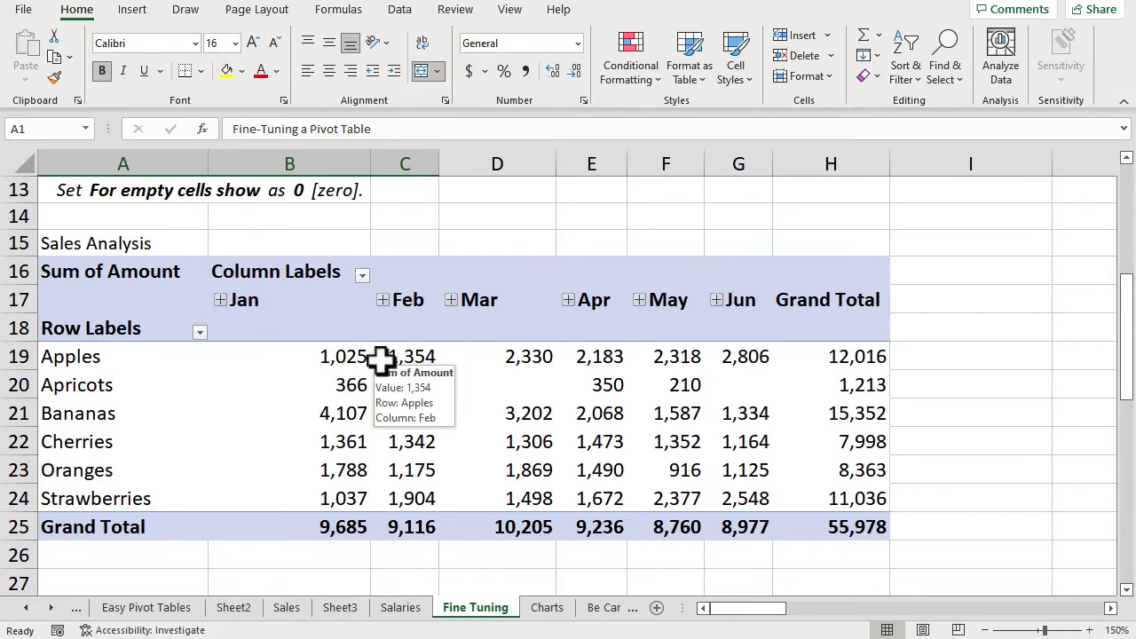
{"action": "left_click", "coordinate": [337, 366]}
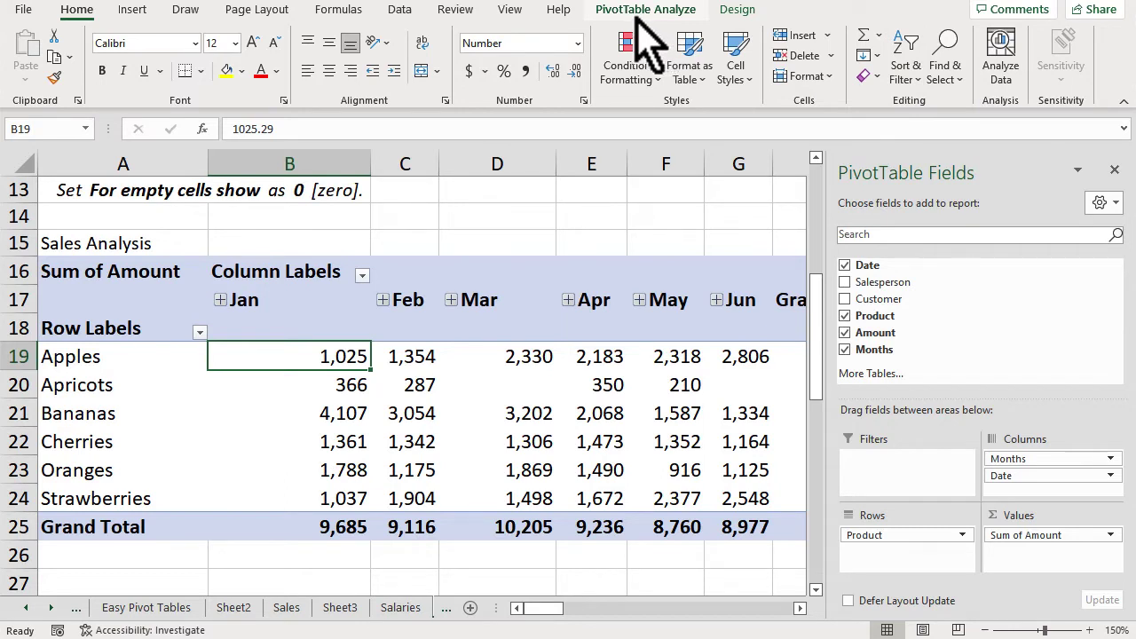
{"action": "left_click", "coordinate": [737, 11]}
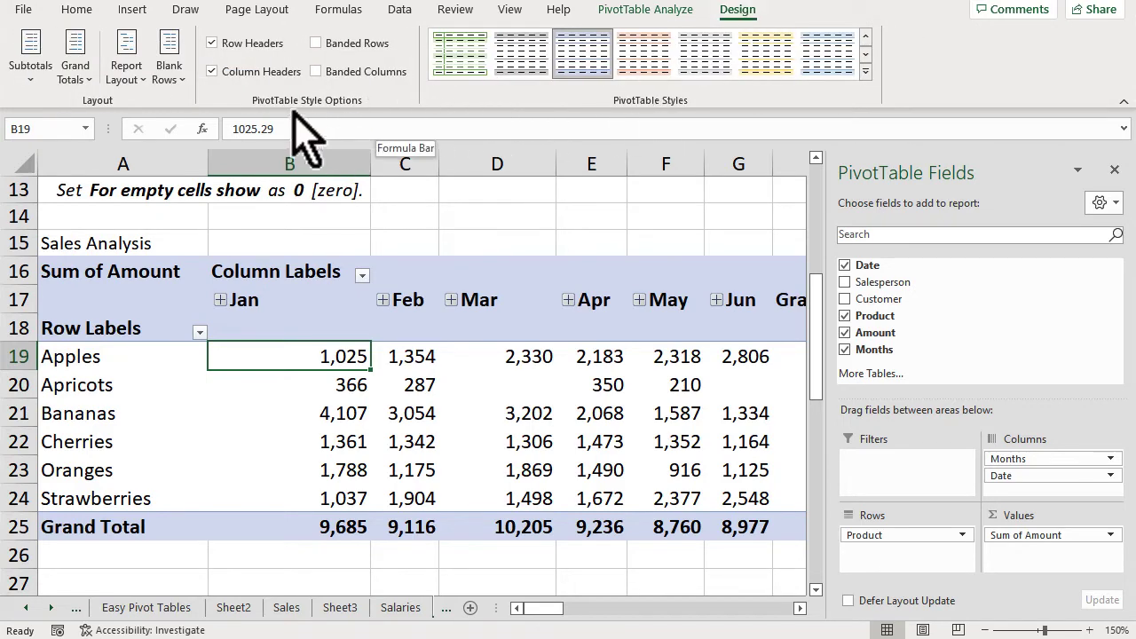
{"action": "left_click", "coordinate": [133, 78]}
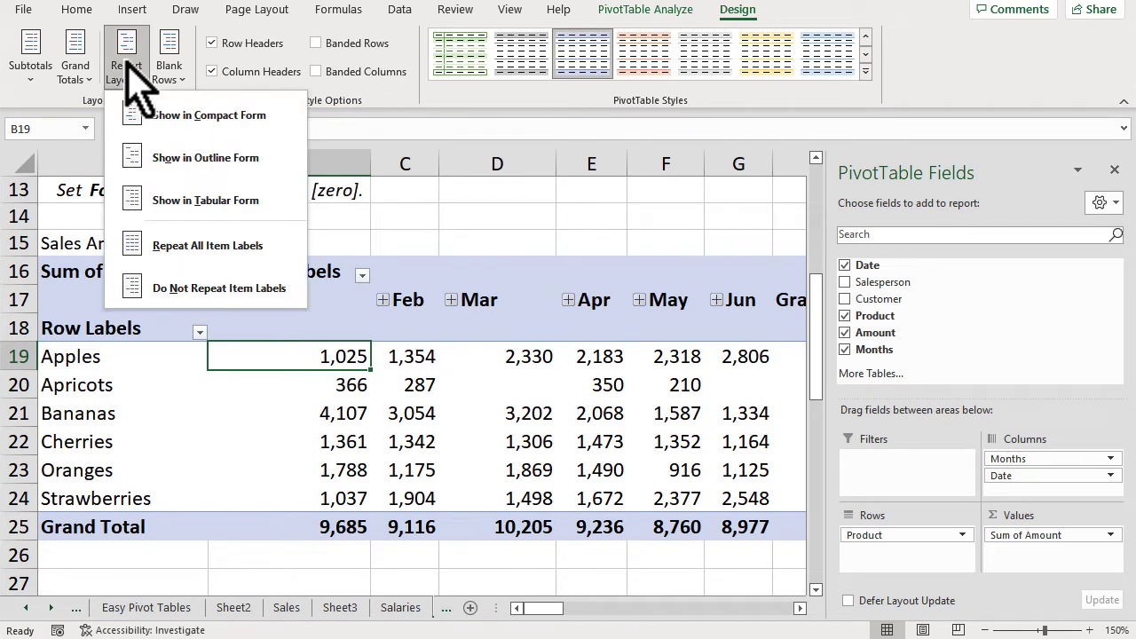
{"action": "left_click", "coordinate": [182, 158]}
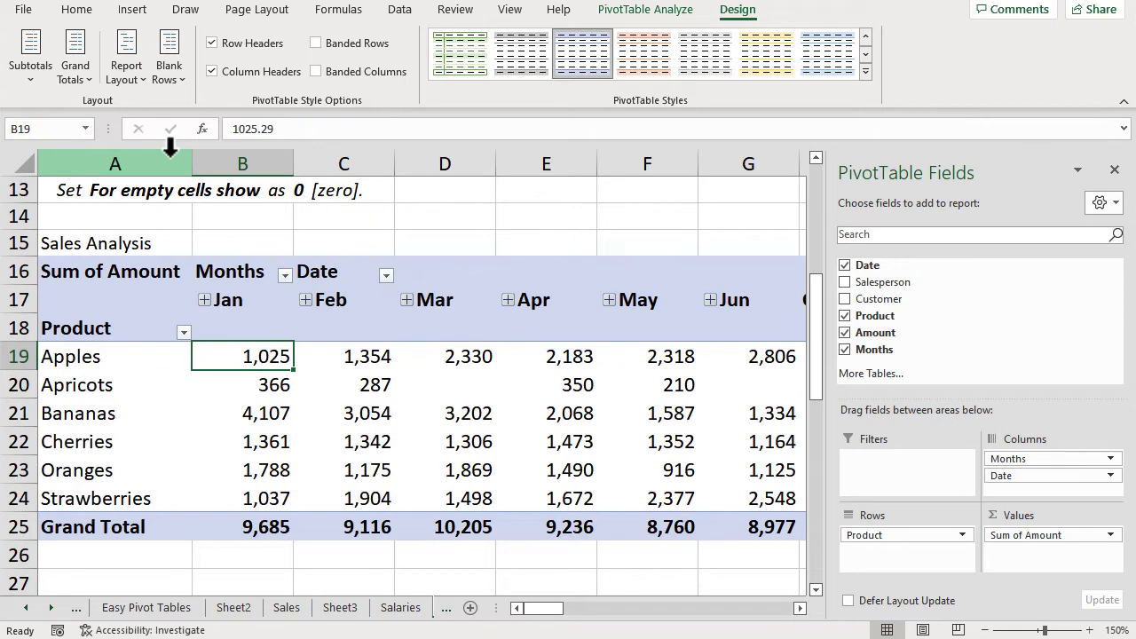
Show the Salary Analysis pivot table in Outline Form.
{"action": "scroll", "coordinate": [259, 397], "scroll_direction": "down", "scroll_amount": 3}
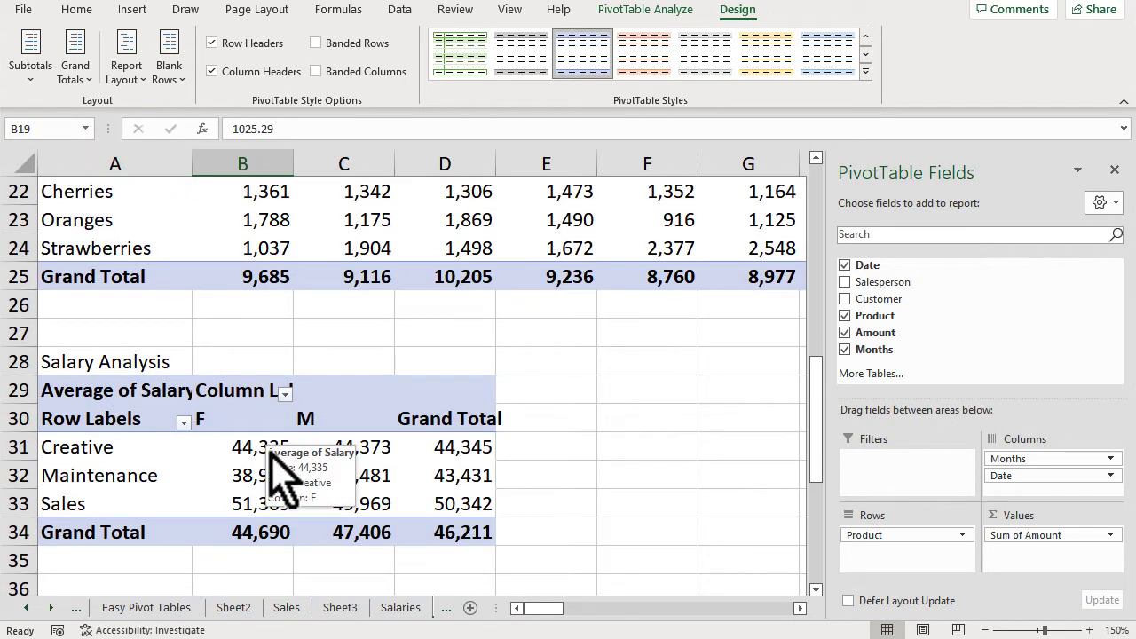
{"action": "left_click", "coordinate": [251, 449]}
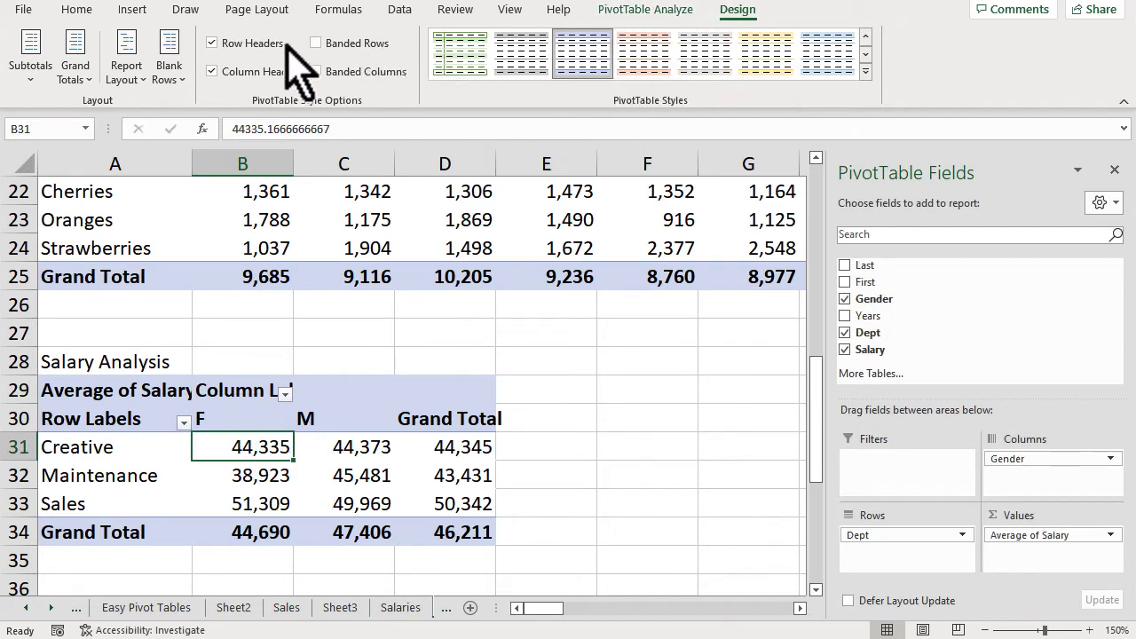
{"action": "left_click", "coordinate": [132, 50]}
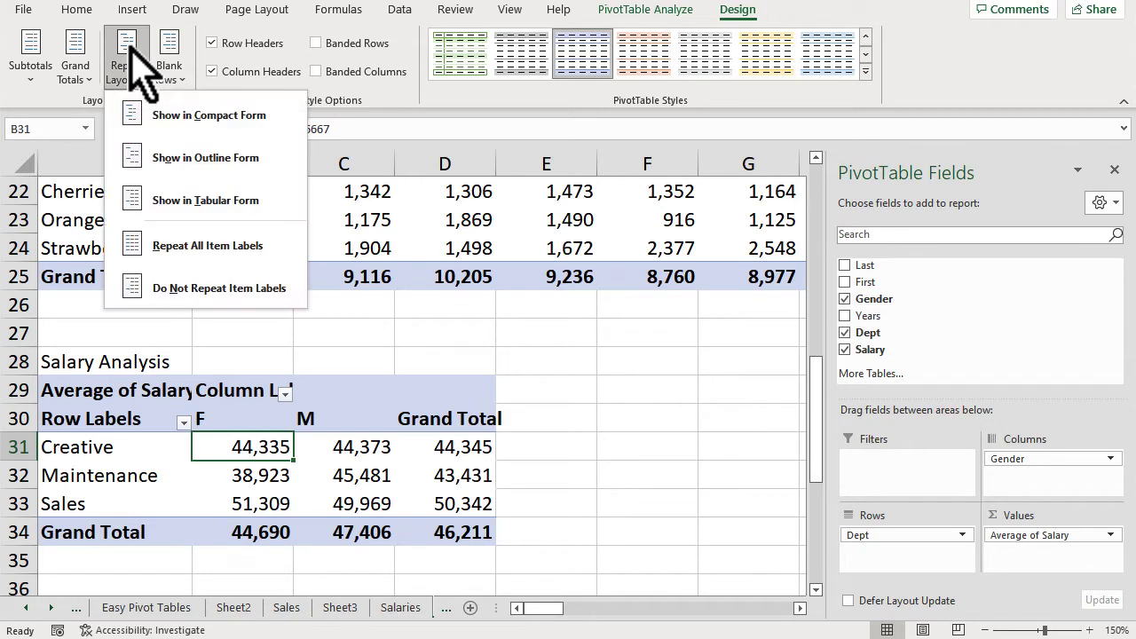
{"action": "left_click", "coordinate": [191, 160]}
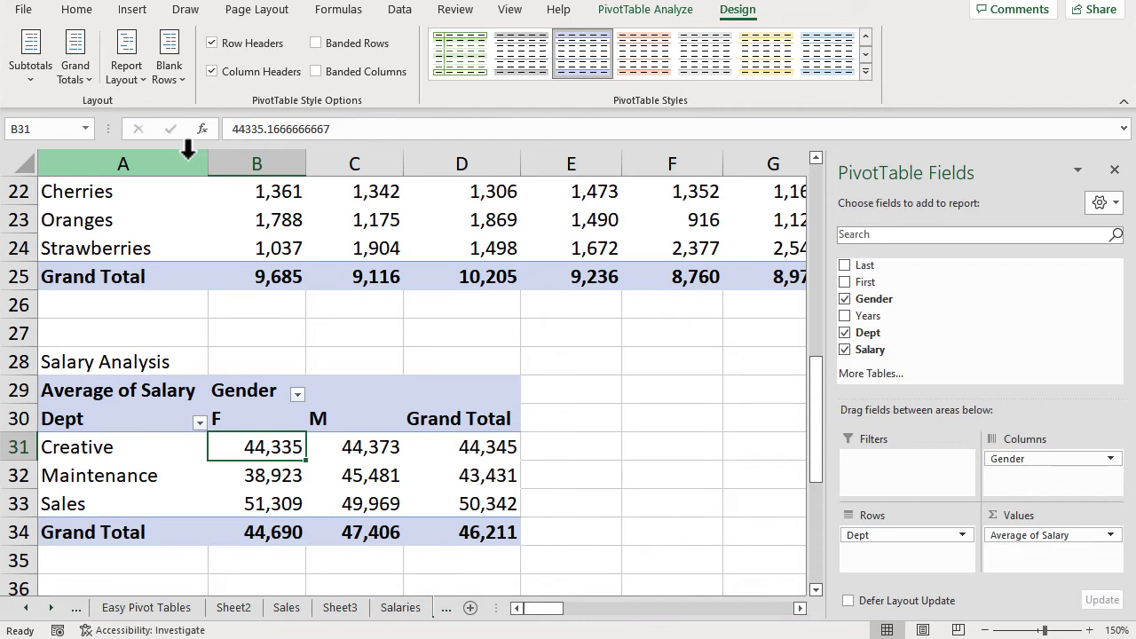
Remove the Date field from the Sales Analysis pivot table, keeping Months in its columns.
{"action": "scroll", "coordinate": [400, 233], "scroll_direction": "up", "scroll_amount": 3}
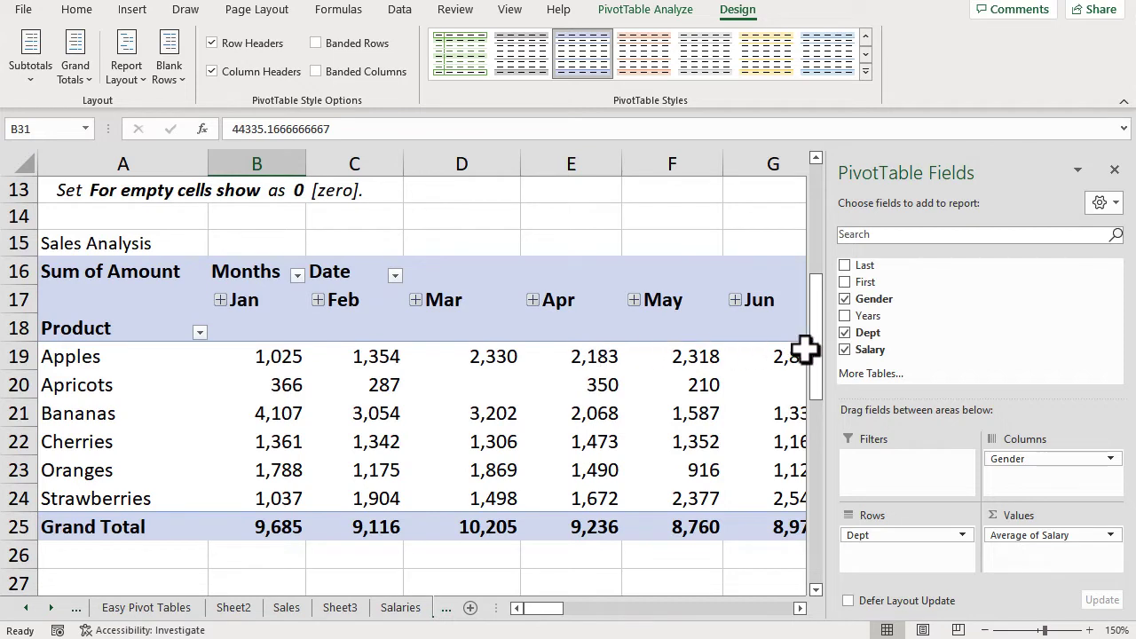
{"action": "left_click", "coordinate": [627, 362]}
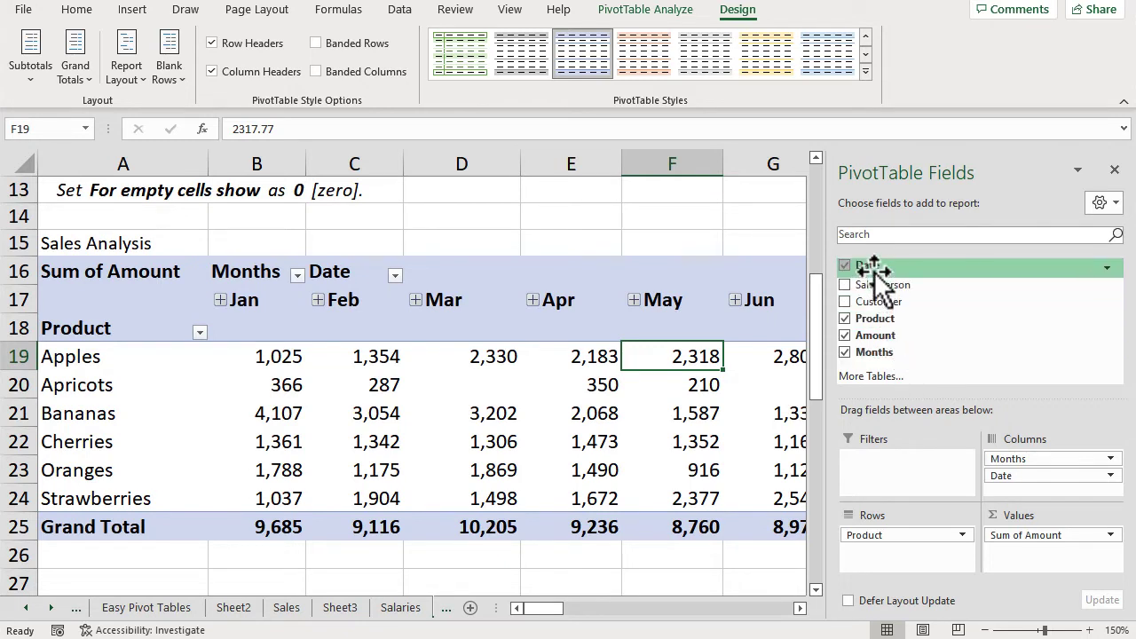
{"action": "left_click", "coordinate": [844, 265]}
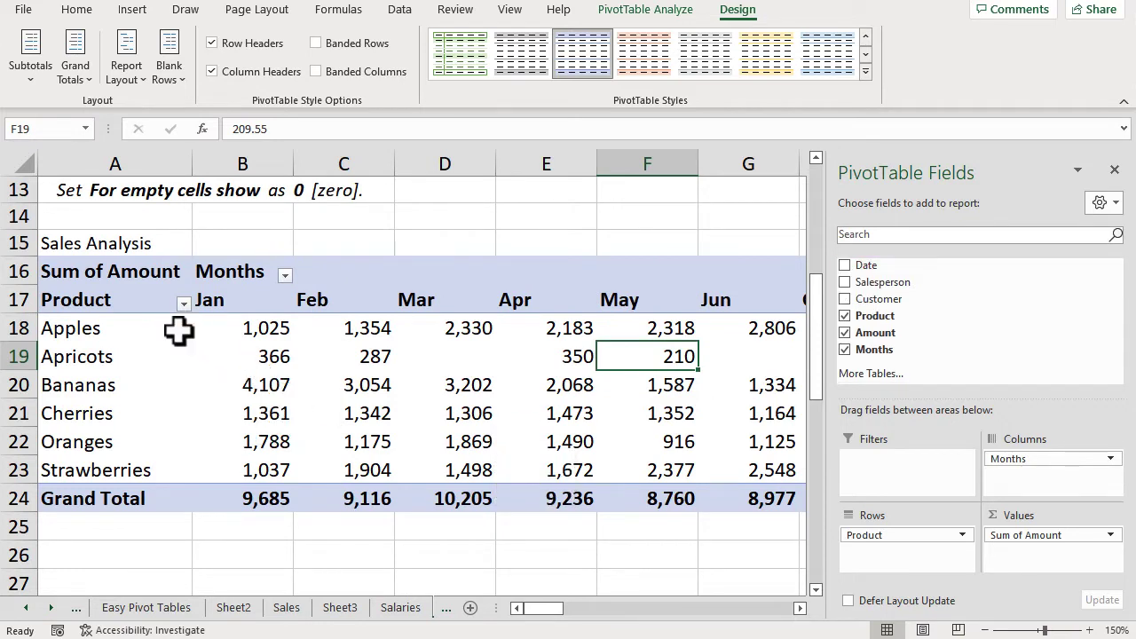
Rename the Sum of Amount heading of the Sales Analysis pivot table to Total Sales.
{"action": "left_click", "coordinate": [122, 271]}
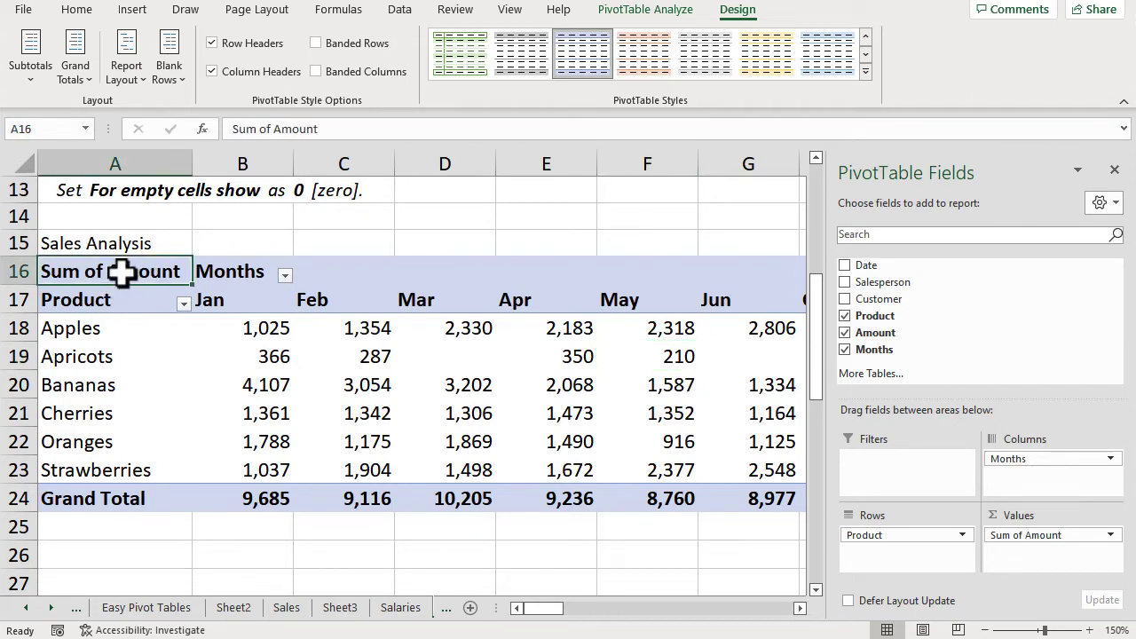
{"action": "mouse_move", "coordinate": [259, 397]}
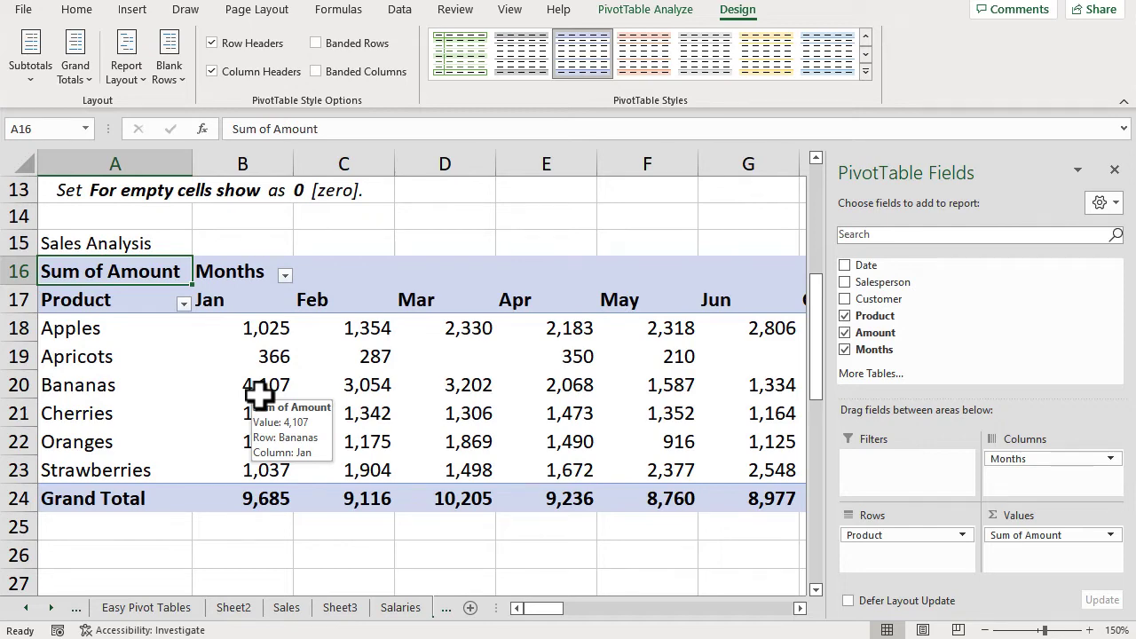
{"action": "type", "text": "Total Sales"}
{"action": "key", "text": "Return"}
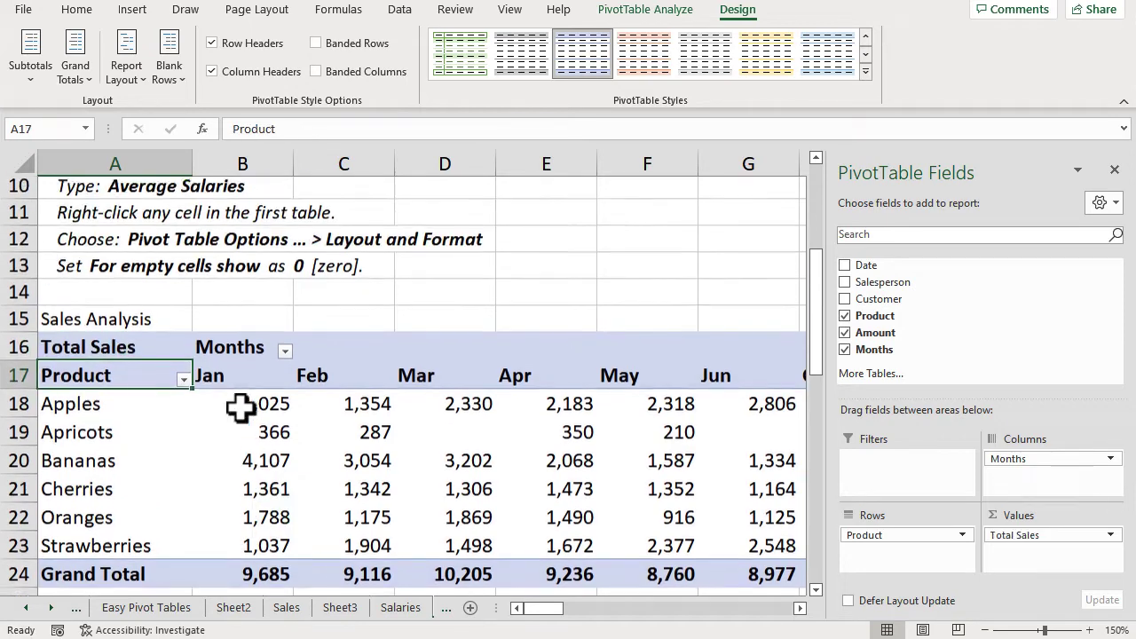
Rename the Average of Salary heading of the Salary Analysis pivot table to Average Salaries.
{"action": "scroll", "coordinate": [239, 405], "scroll_direction": "down", "scroll_amount": 3}
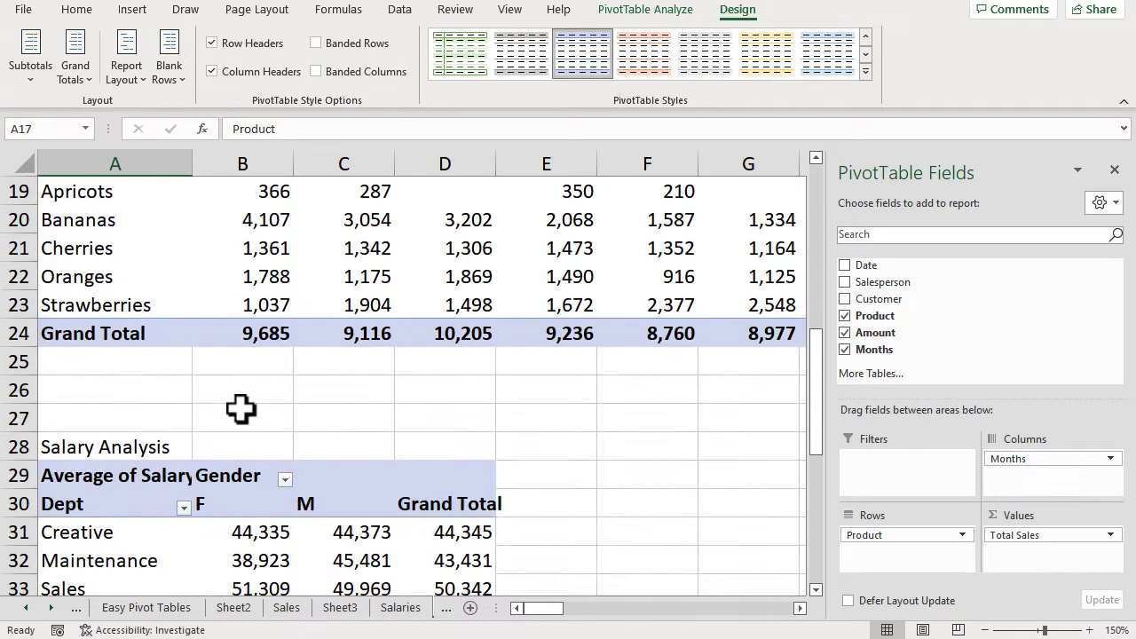
{"action": "left_click", "coordinate": [140, 524]}
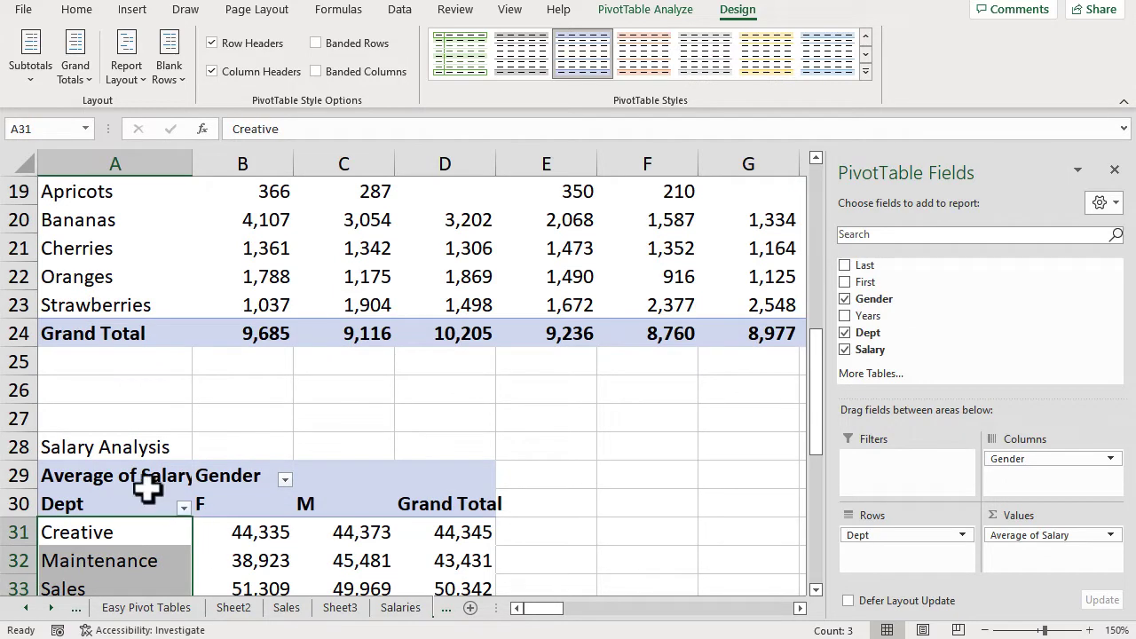
{"action": "left_click", "coordinate": [144, 482]}
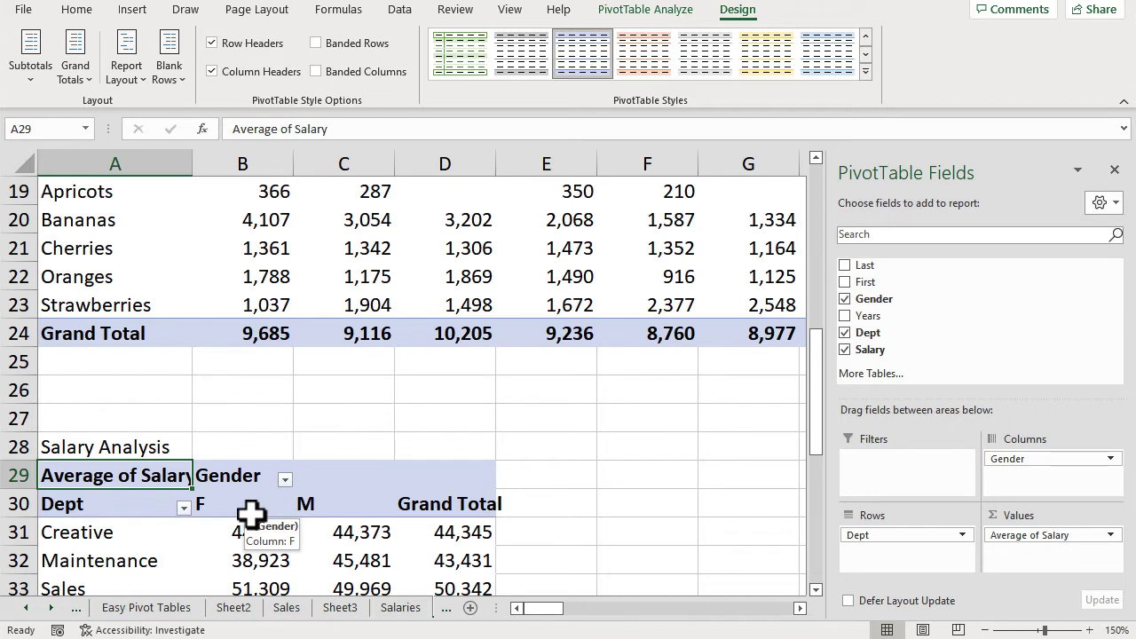
{"action": "type", "text": "A"}
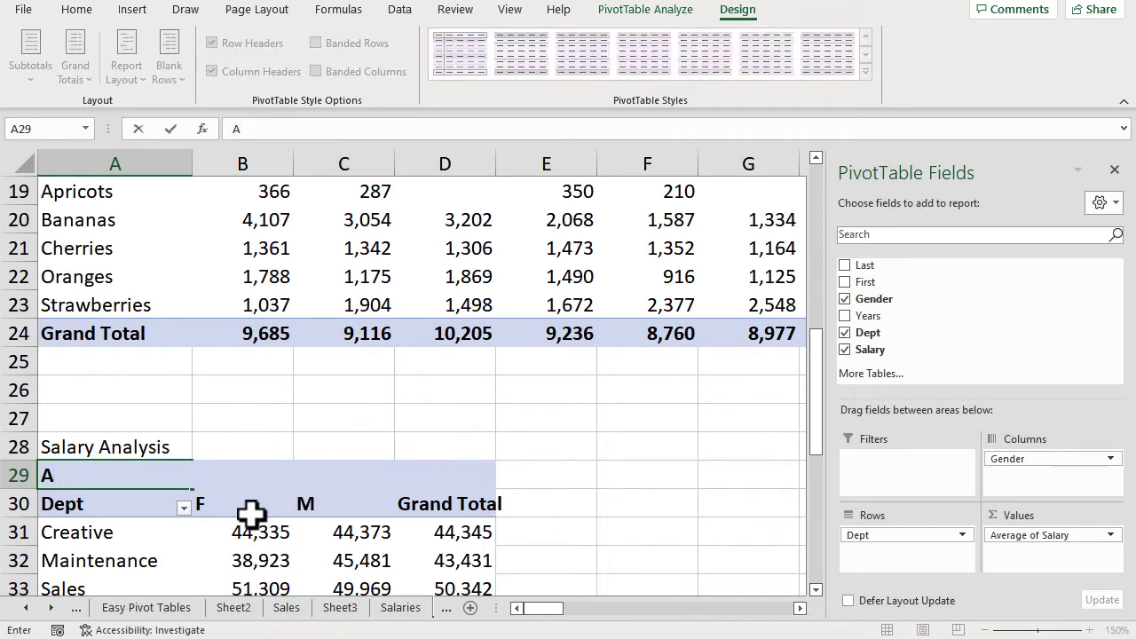
{"action": "type", "text": "verage Salaries"}
{"action": "key", "text": "Return"}
{"action": "scroll", "coordinate": [367, 441], "scroll_direction": "up", "scroll_amount": 4}
{"action": "scroll", "coordinate": [362, 439], "scroll_direction": "down", "scroll_amount": 1}
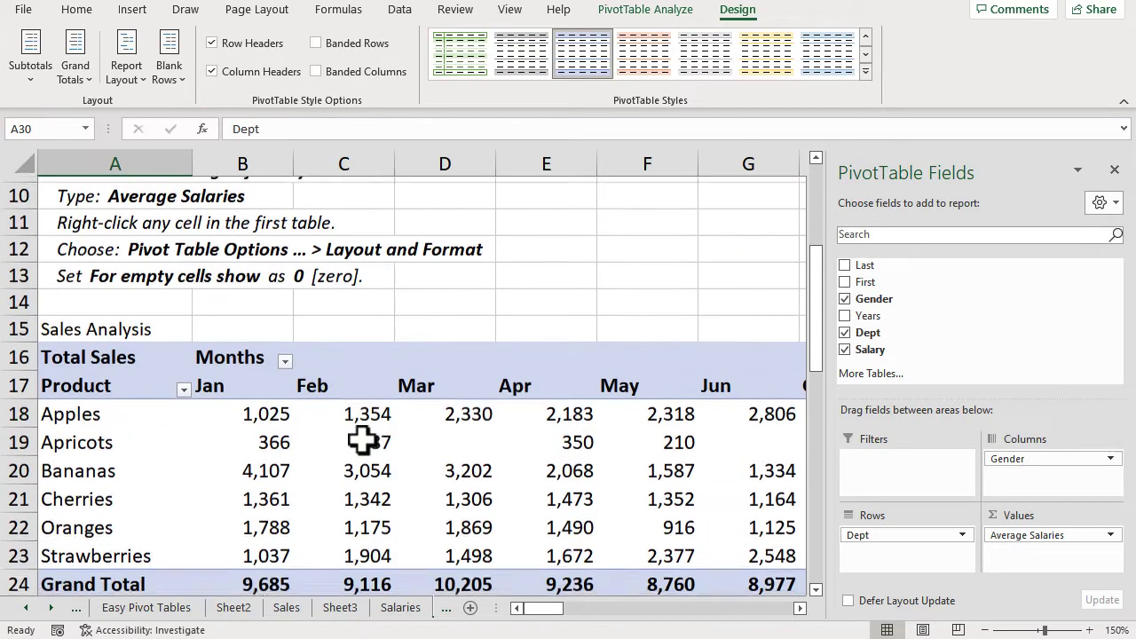
Center the Jan to Jun and Grand Total column headings of the Sales Analysis pivot table.
{"action": "left_click_drag", "start_coordinate": [251, 383], "coordinate": [452, 384]}
{"action": "mouse_move", "coordinate": [62, 444]}
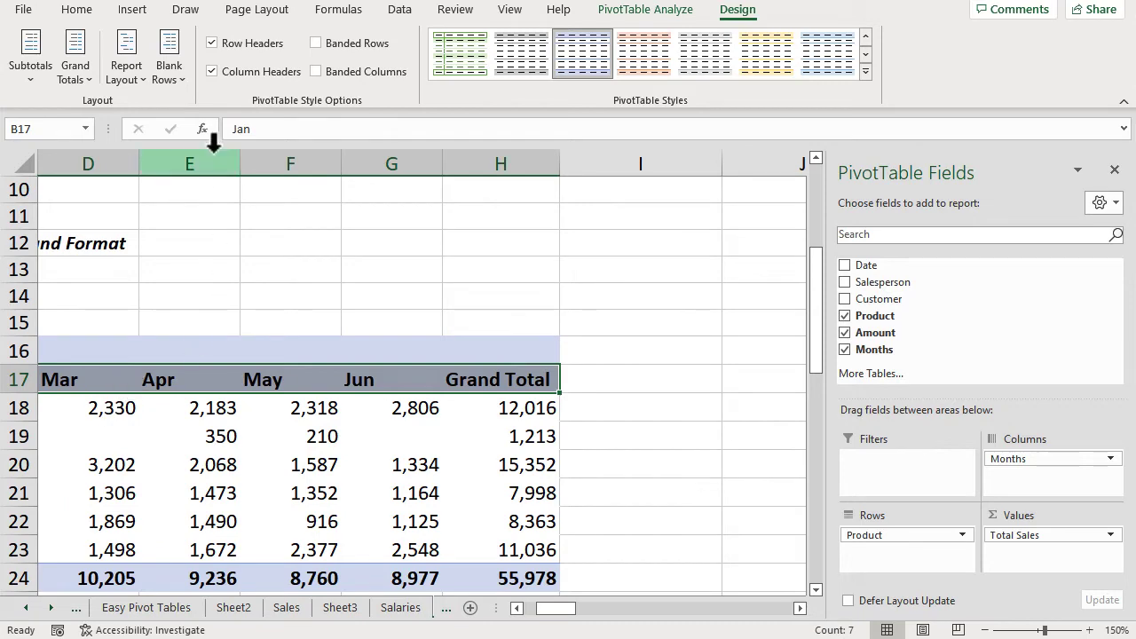
{"action": "left_click", "coordinate": [76, 10]}
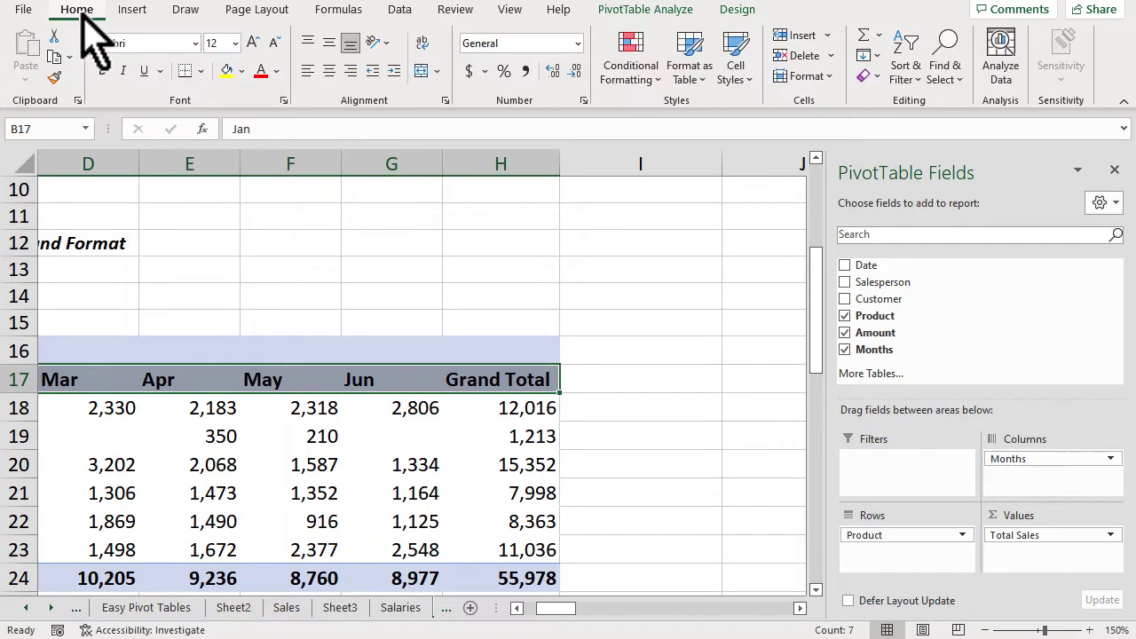
{"action": "left_click", "coordinate": [328, 76]}
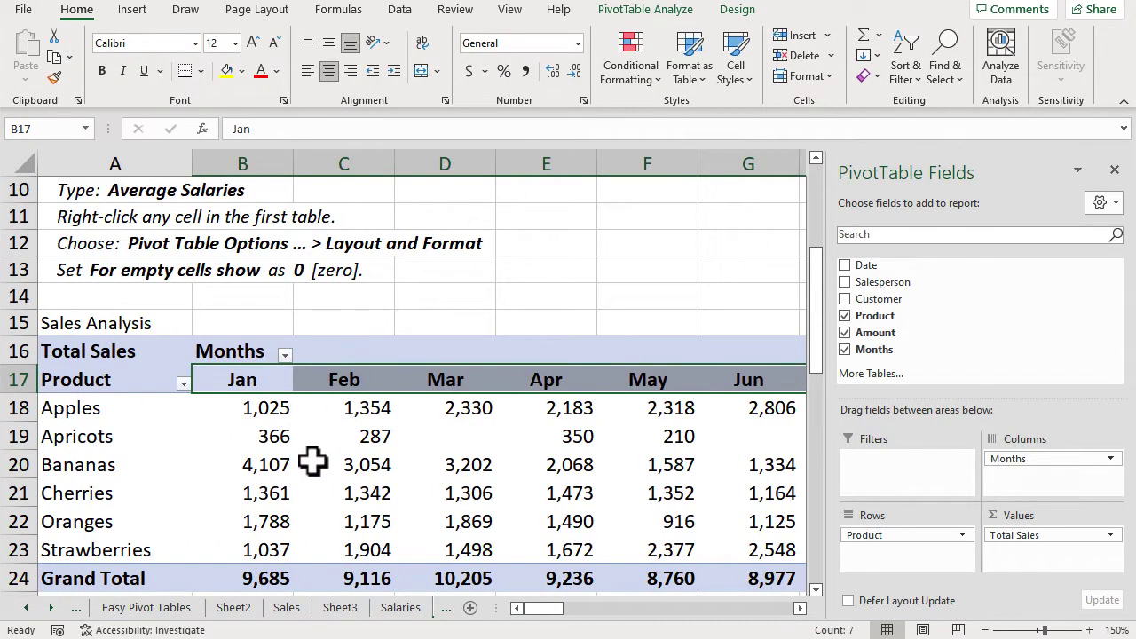
Center the F, M and Grand Total headings of the Salary Analysis pivot table and widen column D to fit its heading.
{"action": "scroll", "coordinate": [313, 461], "scroll_direction": "down", "scroll_amount": 1}
{"action": "scroll", "coordinate": [312, 459], "scroll_direction": "down", "scroll_amount": 3}
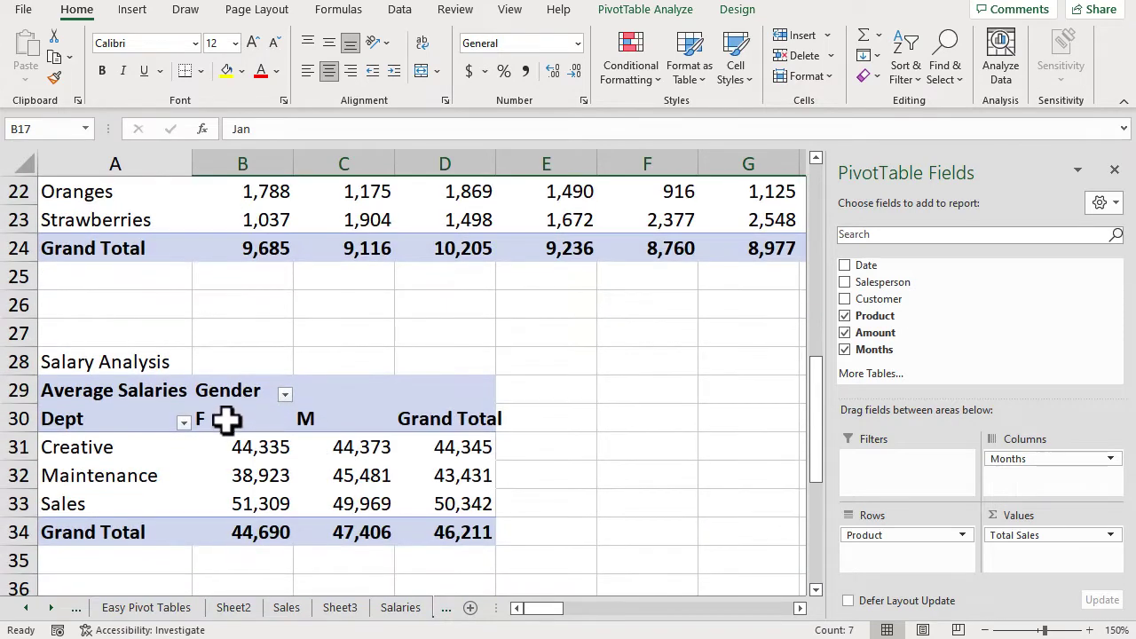
{"action": "left_click_drag", "start_coordinate": [226, 417], "coordinate": [431, 421]}
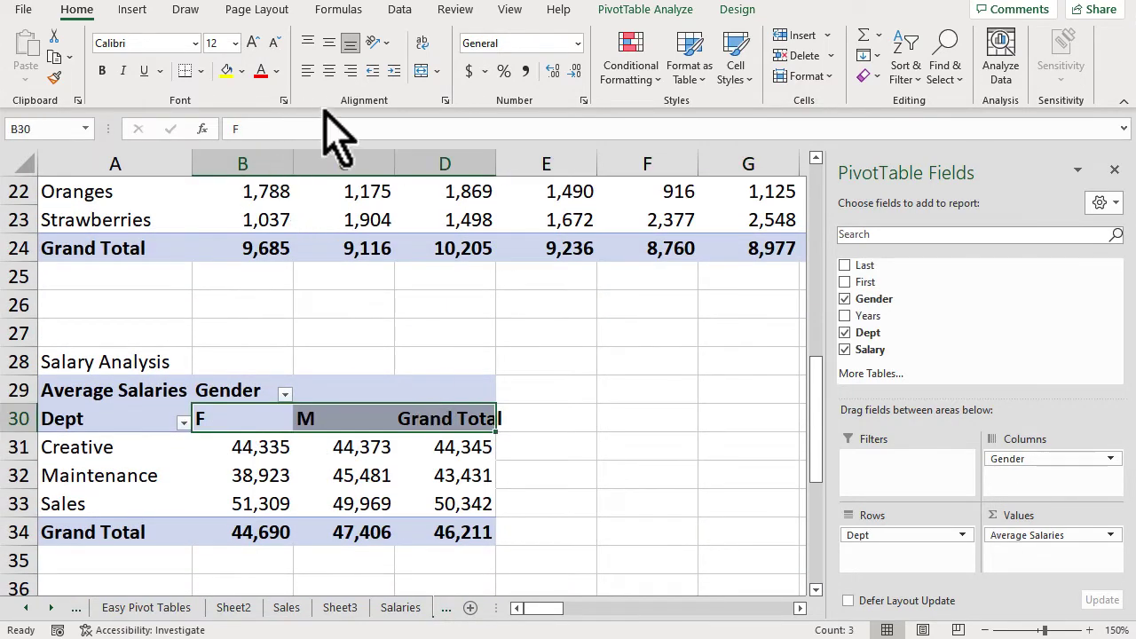
{"action": "left_click", "coordinate": [328, 72]}
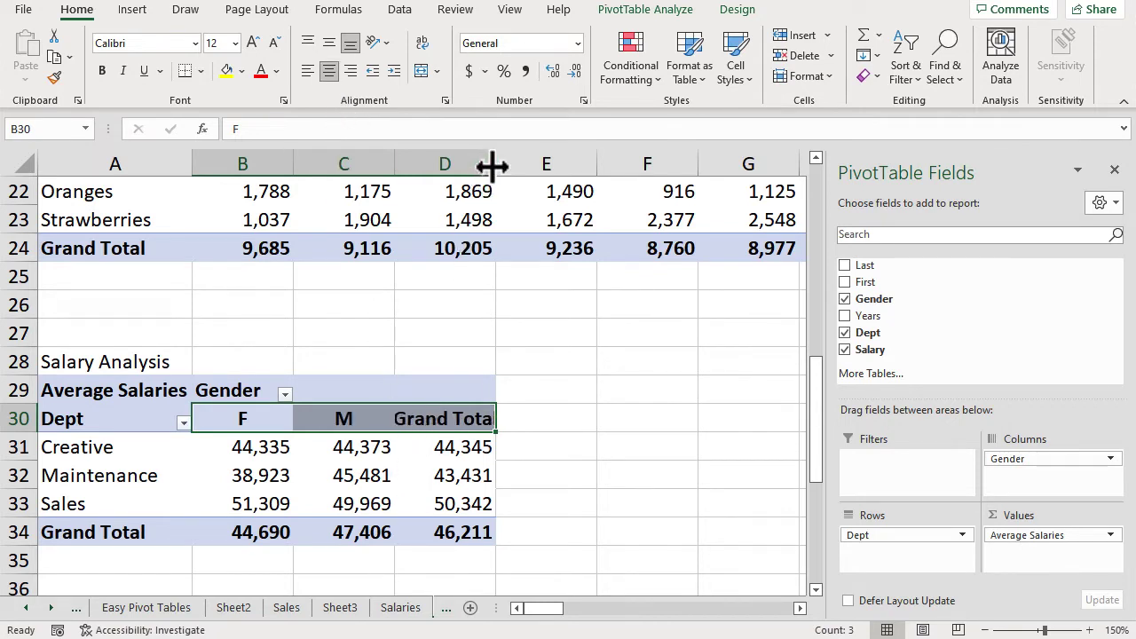
{"action": "left_click_drag", "start_coordinate": [496, 164], "coordinate": [508, 164]}
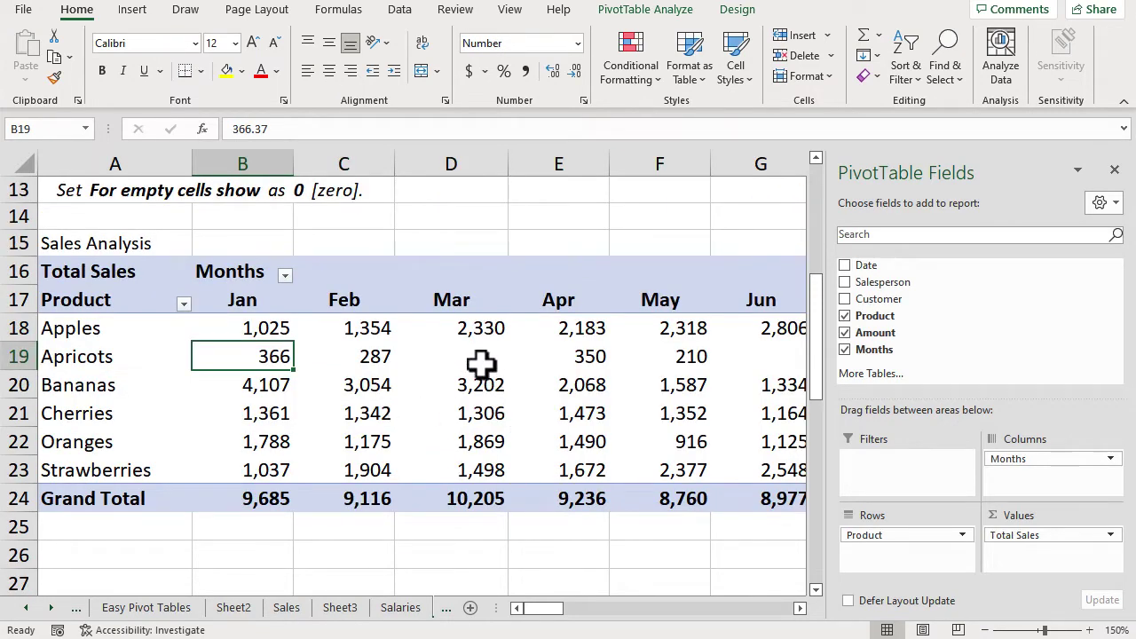
Set the Sales Analysis pivot table to show 0 for empty cells.
{"action": "mouse_move", "coordinate": [658, 429]}
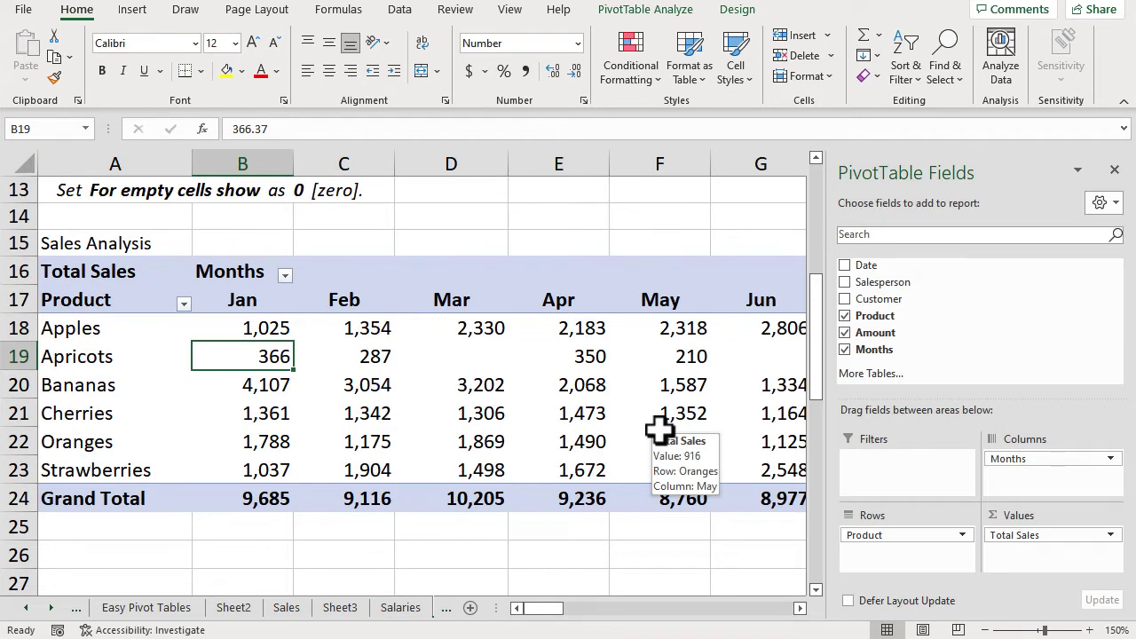
{"action": "right_click", "coordinate": [274, 364]}
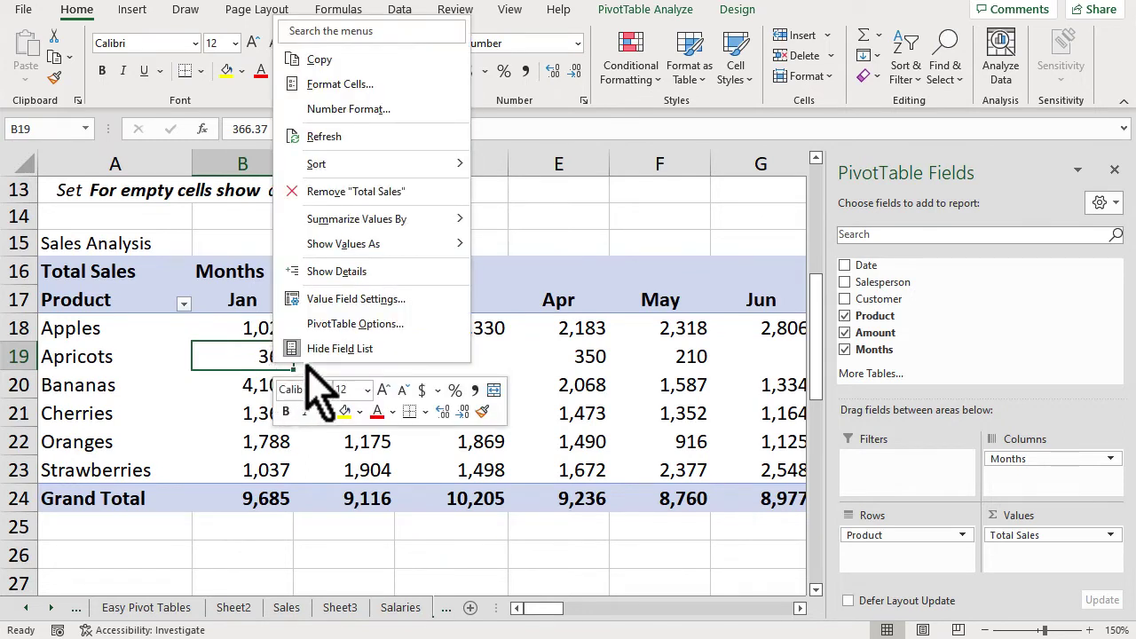
{"action": "left_click", "coordinate": [342, 325]}
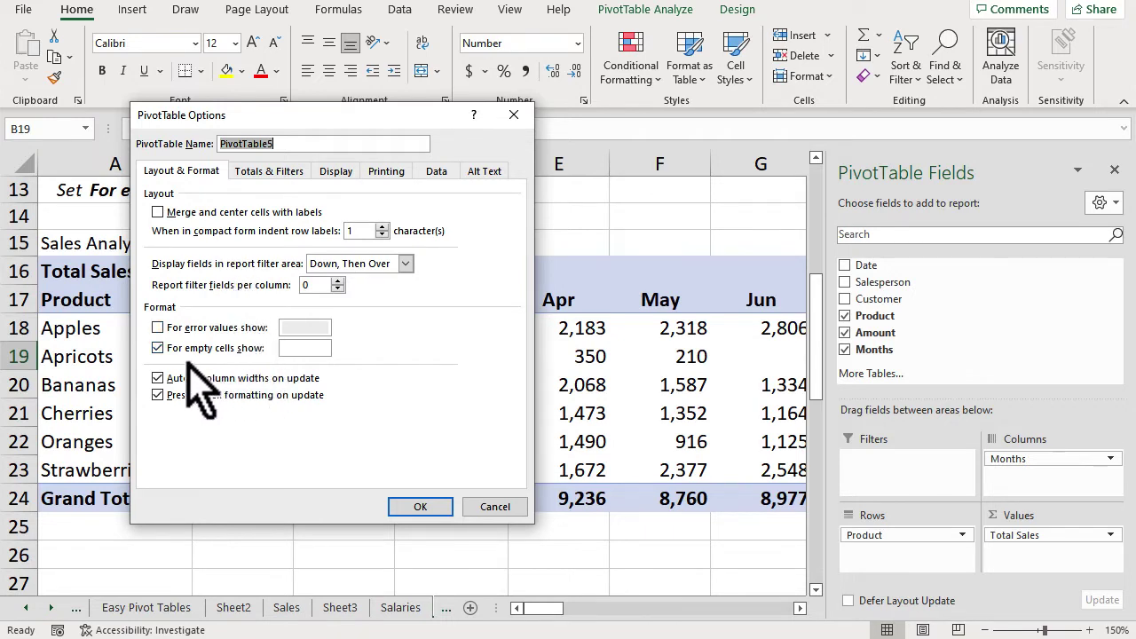
{"action": "left_click", "coordinate": [285, 348]}
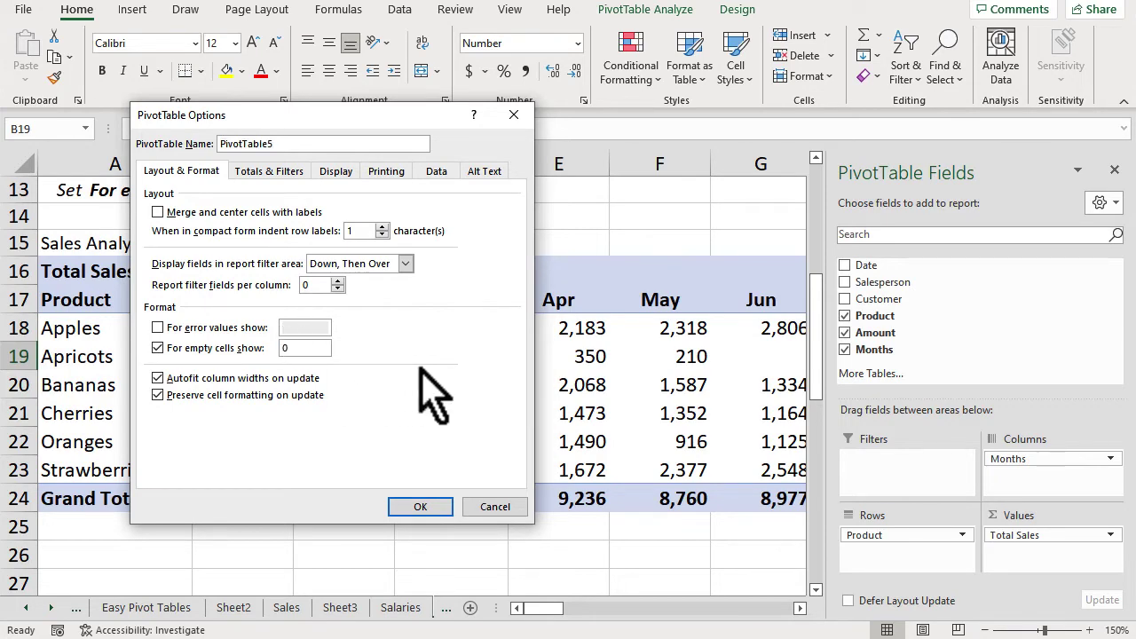
{"action": "left_click", "coordinate": [432, 506]}
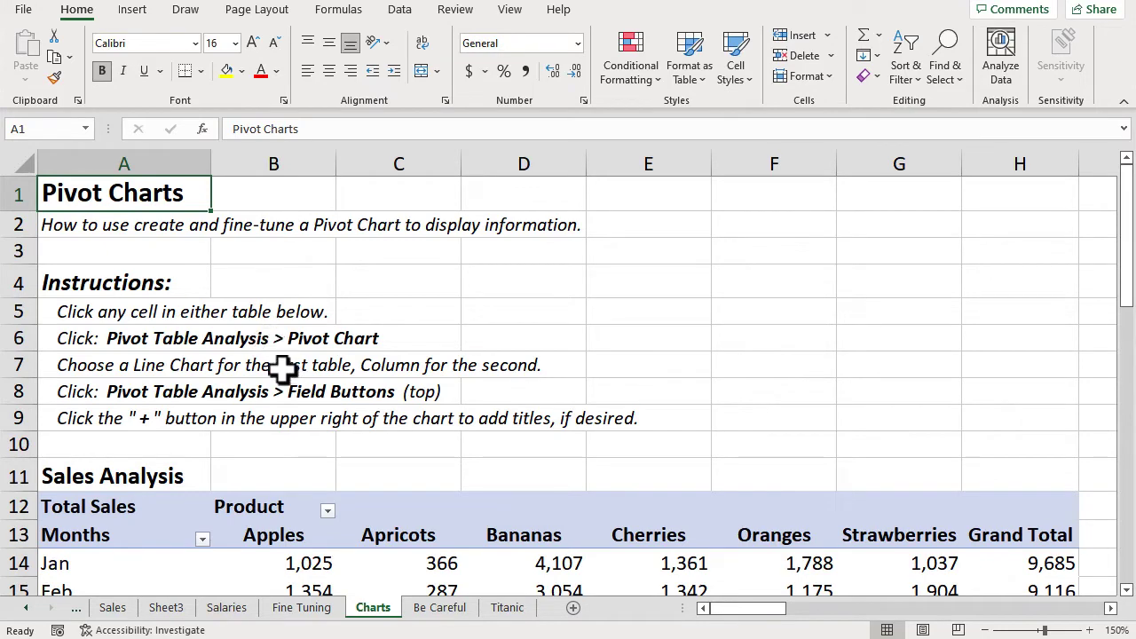
Examine the Sales Analysis and Salary Analysis pivot tables on the Charts sheet, including how Months and Product are arranged.
{"action": "scroll", "coordinate": [282, 367], "scroll_direction": "down", "scroll_amount": 2}
{"action": "scroll", "coordinate": [282, 367], "scroll_direction": "down", "scroll_amount": 1}
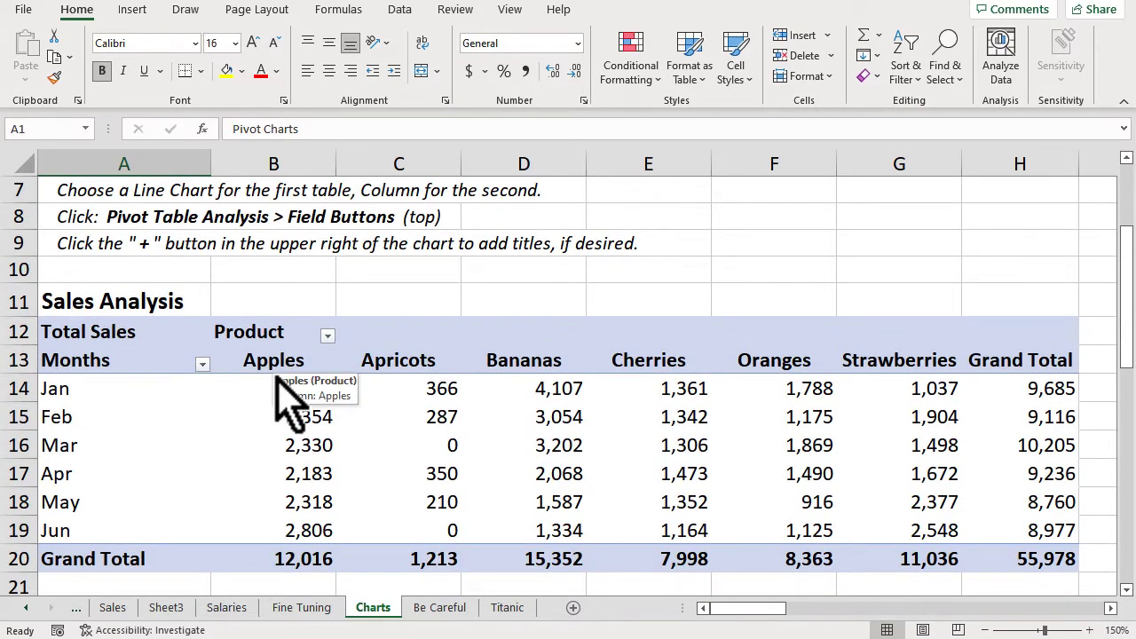
{"action": "scroll", "coordinate": [222, 417], "scroll_direction": "down", "scroll_amount": 4}
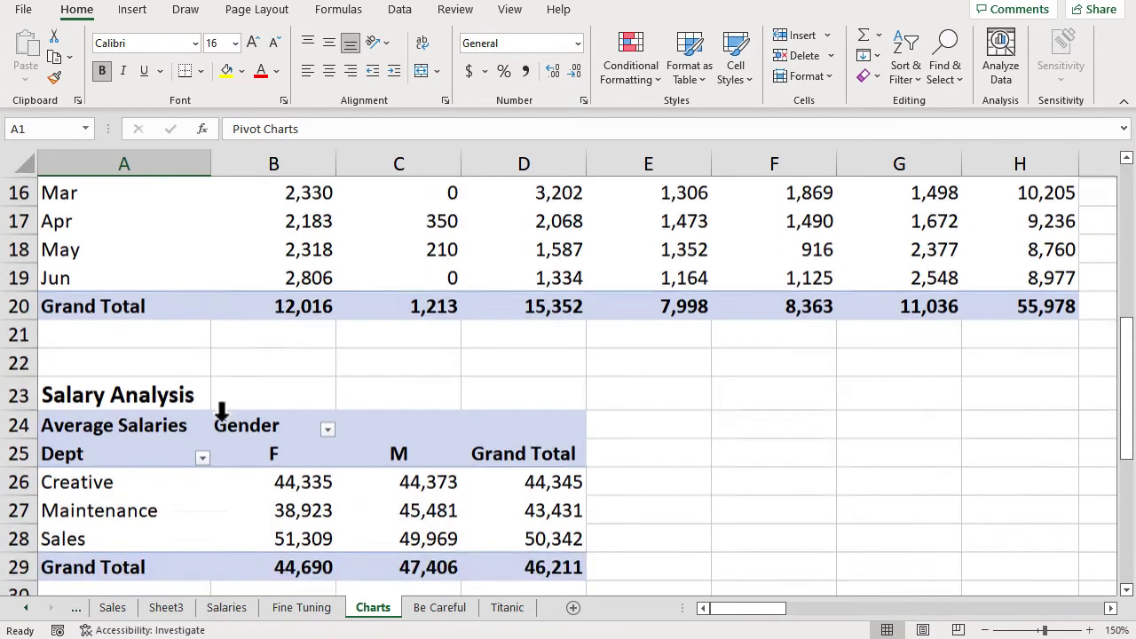
{"action": "scroll", "coordinate": [223, 418], "scroll_direction": "up", "scroll_amount": 1}
{"action": "scroll", "coordinate": [224, 413], "scroll_direction": "up", "scroll_amount": 2}
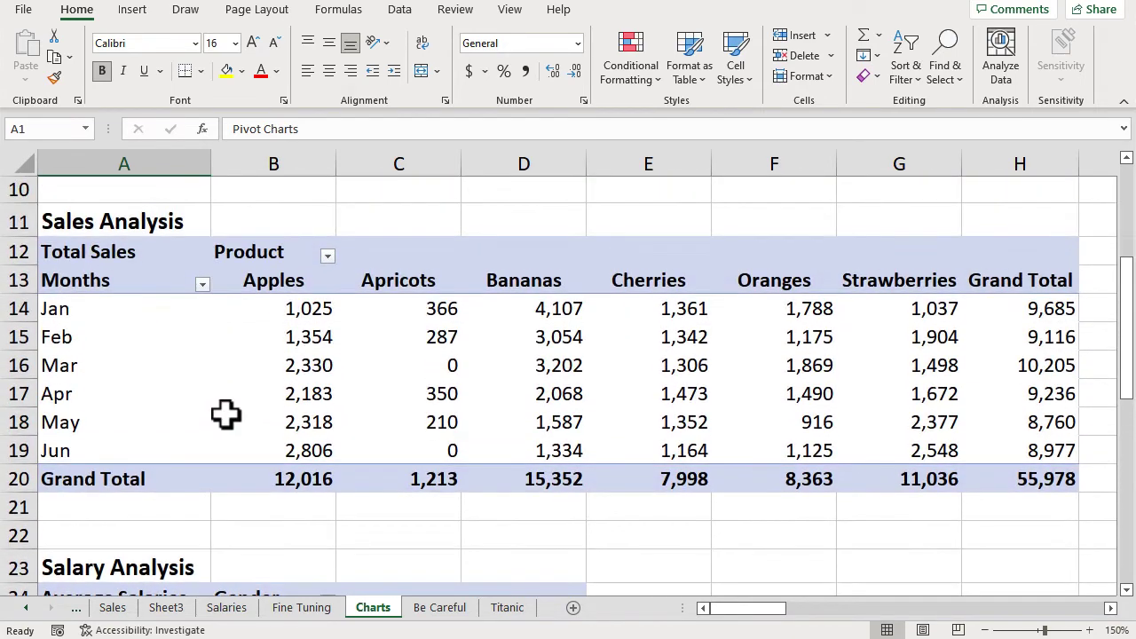
{"action": "left_click", "coordinate": [304, 345]}
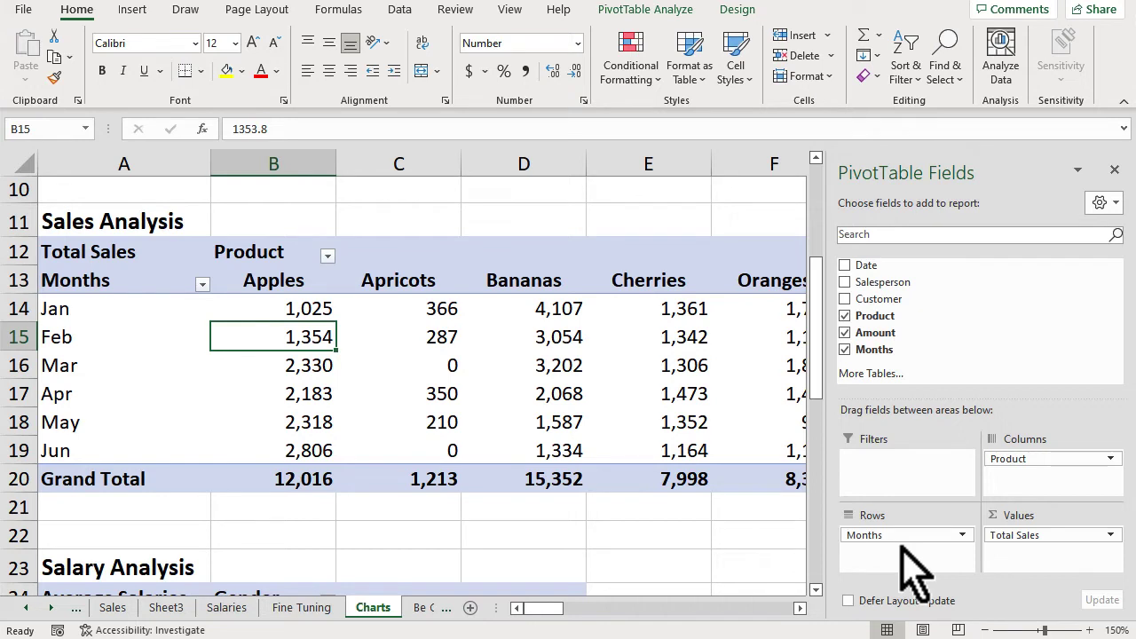
{"action": "left_click", "coordinate": [309, 374]}
{"action": "left_click", "coordinate": [438, 390]}
Insert a line pivot chart from the Sales Analysis pivot table on the Charts sheet and hide its field buttons.
{"action": "left_click", "coordinate": [554, 365]}
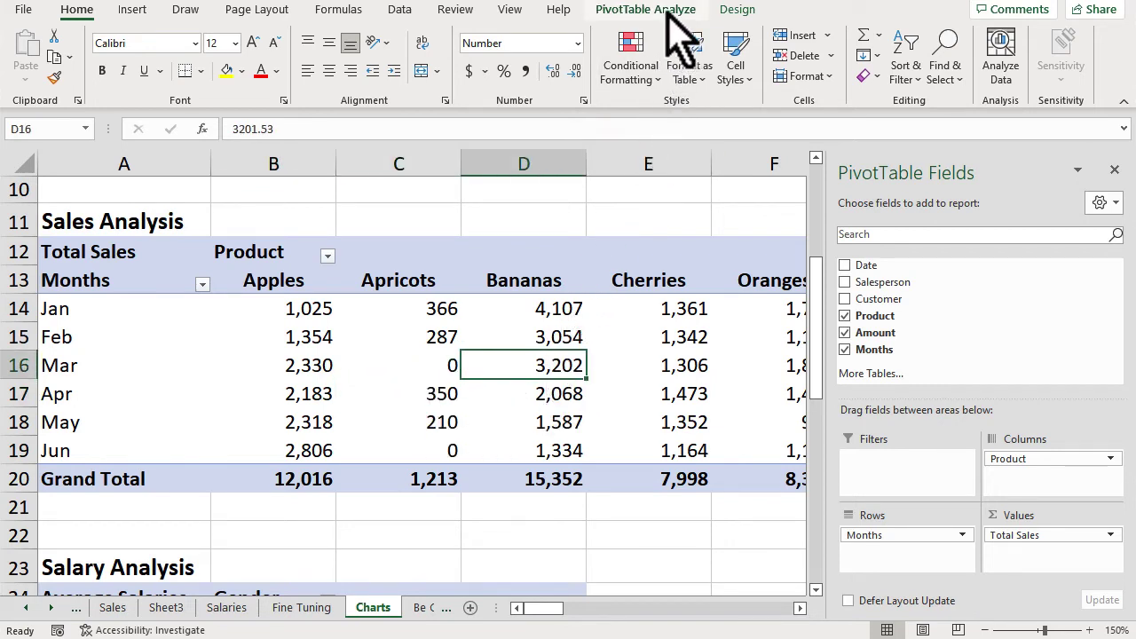
{"action": "left_click", "coordinate": [667, 14]}
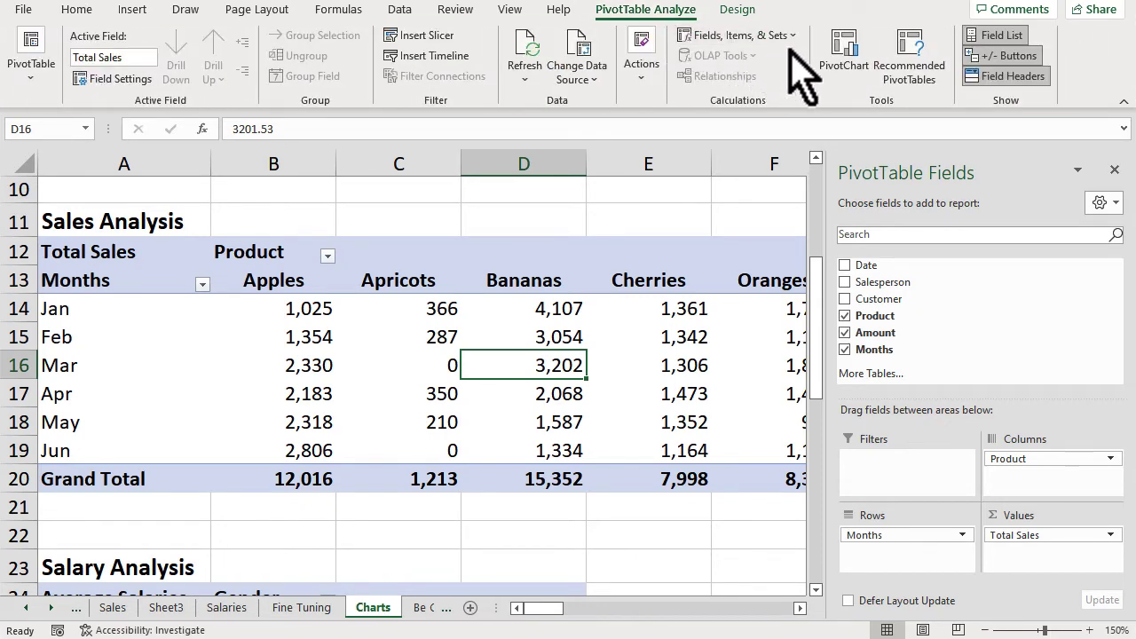
{"action": "left_click", "coordinate": [857, 71]}
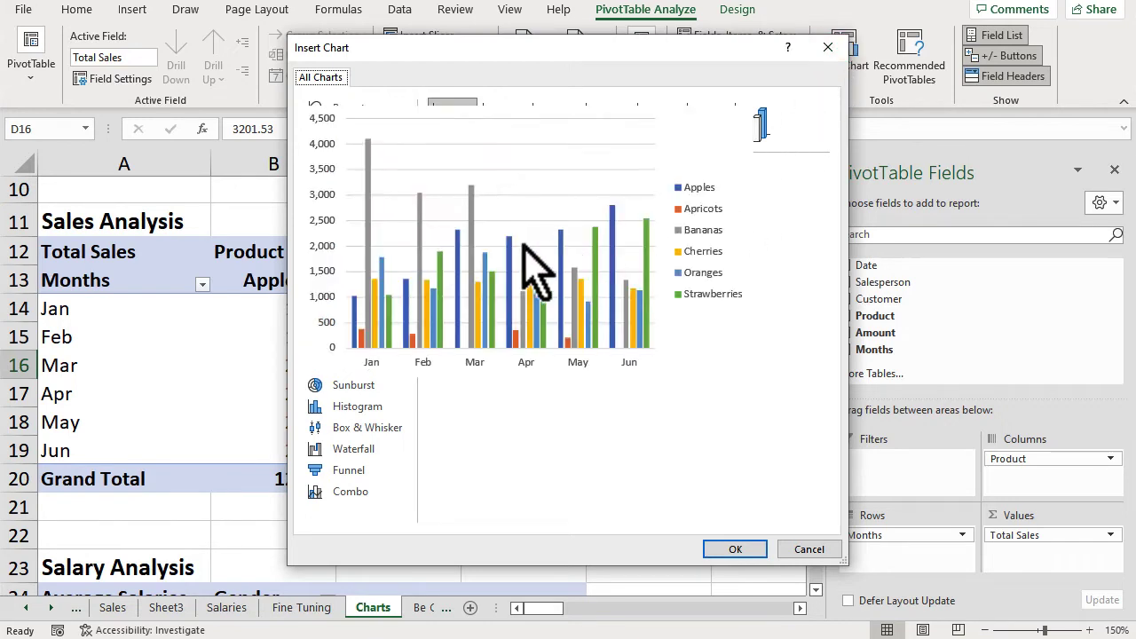
{"action": "left_click", "coordinate": [353, 182]}
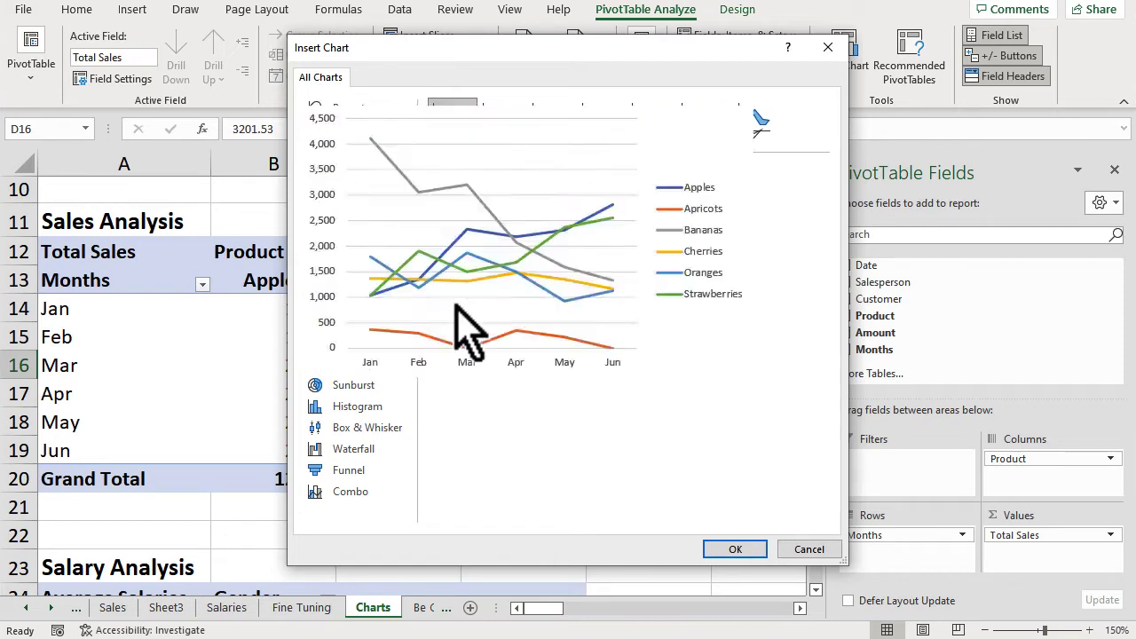
{"action": "left_click", "coordinate": [742, 548]}
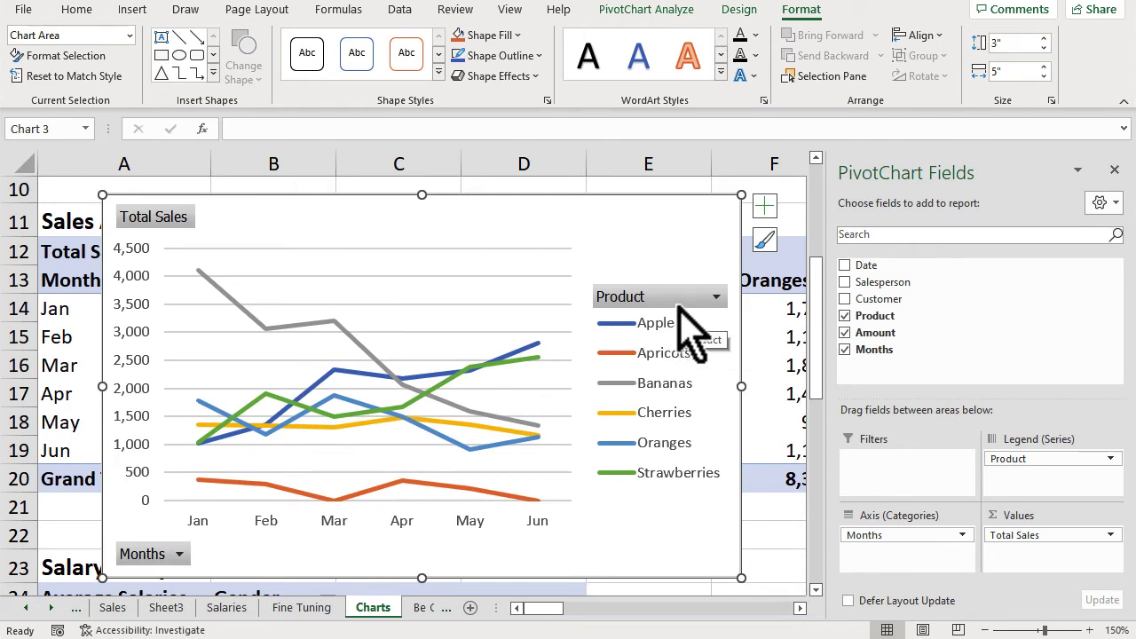
{"action": "left_click", "coordinate": [644, 12]}
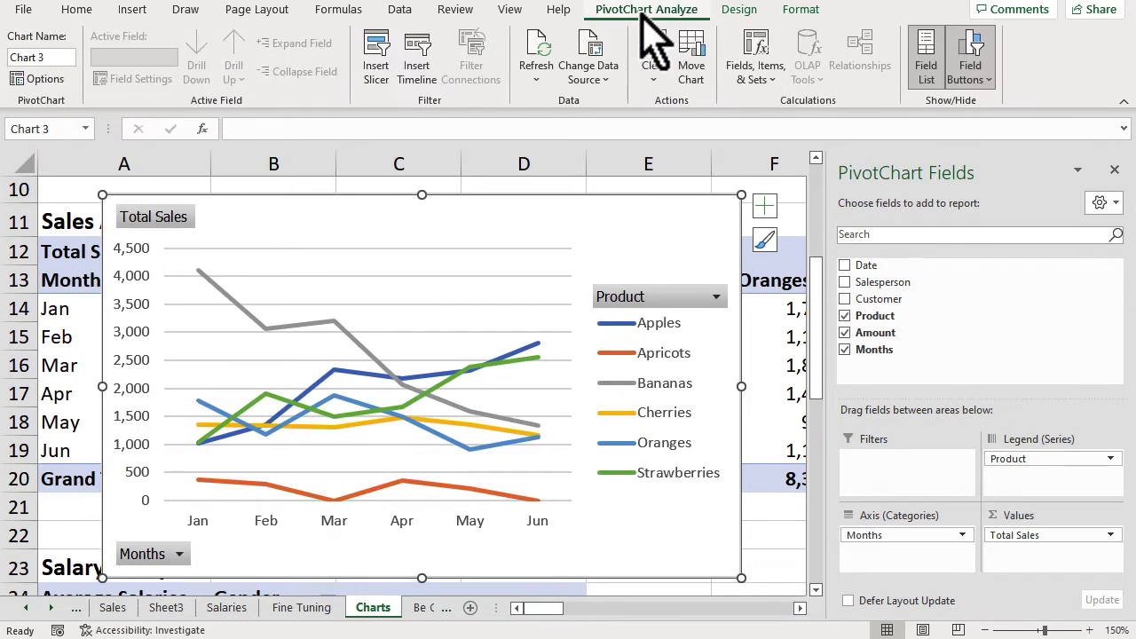
{"action": "left_click", "coordinate": [988, 64]}
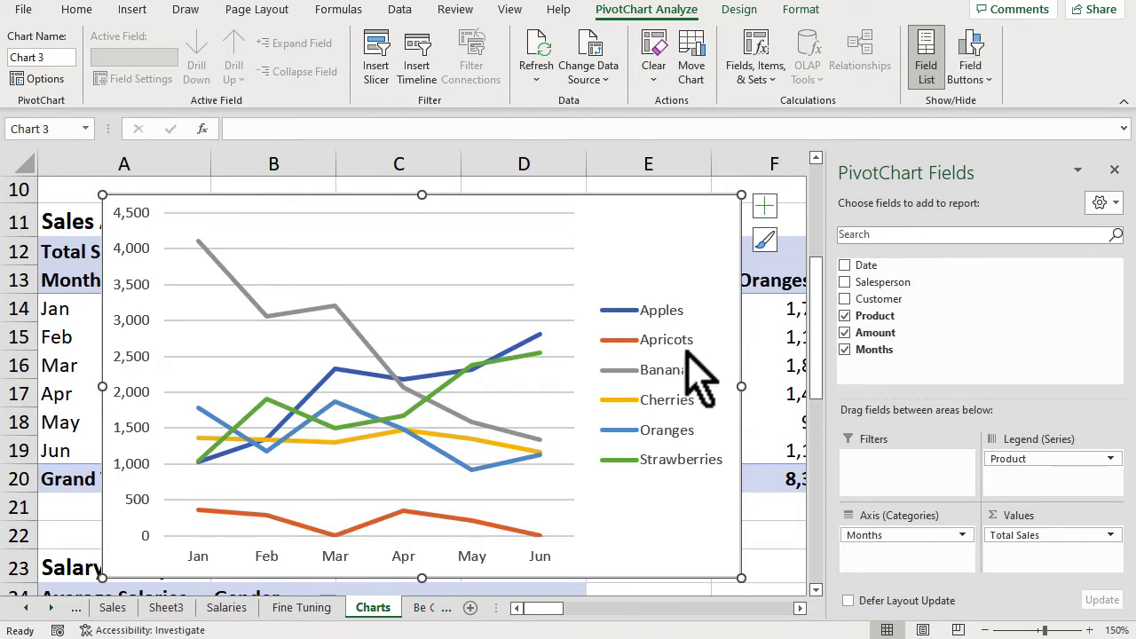
Insert a clustered column pivot chart from the Salary Analysis pivot table and hide its field buttons.
{"action": "scroll", "coordinate": [762, 417], "scroll_direction": "down", "scroll_amount": 4}
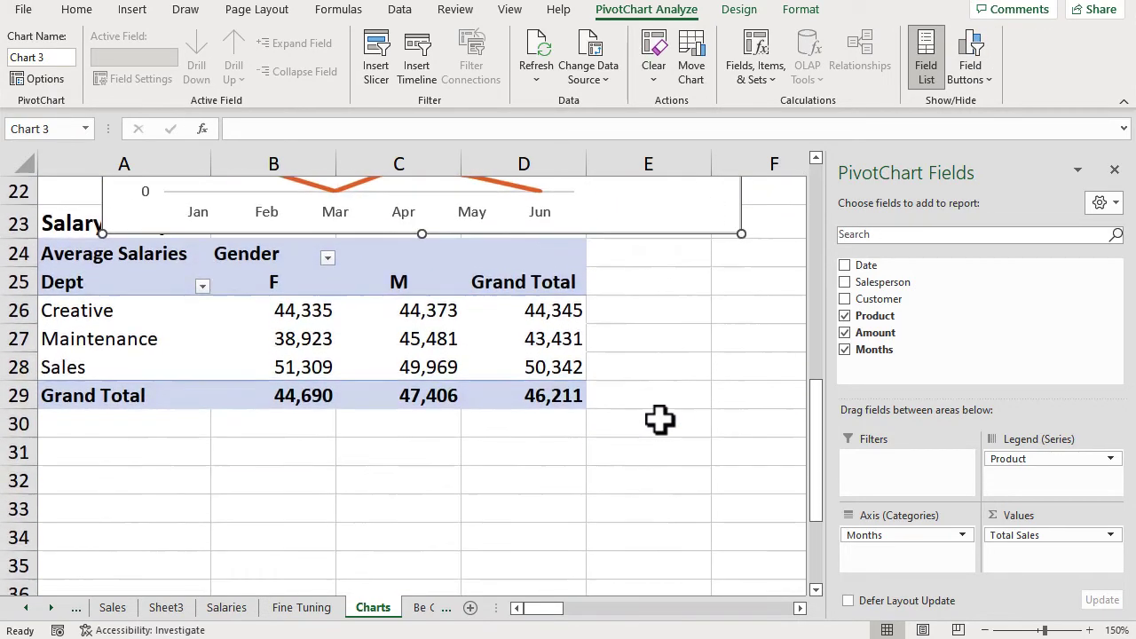
{"action": "left_click", "coordinate": [279, 338]}
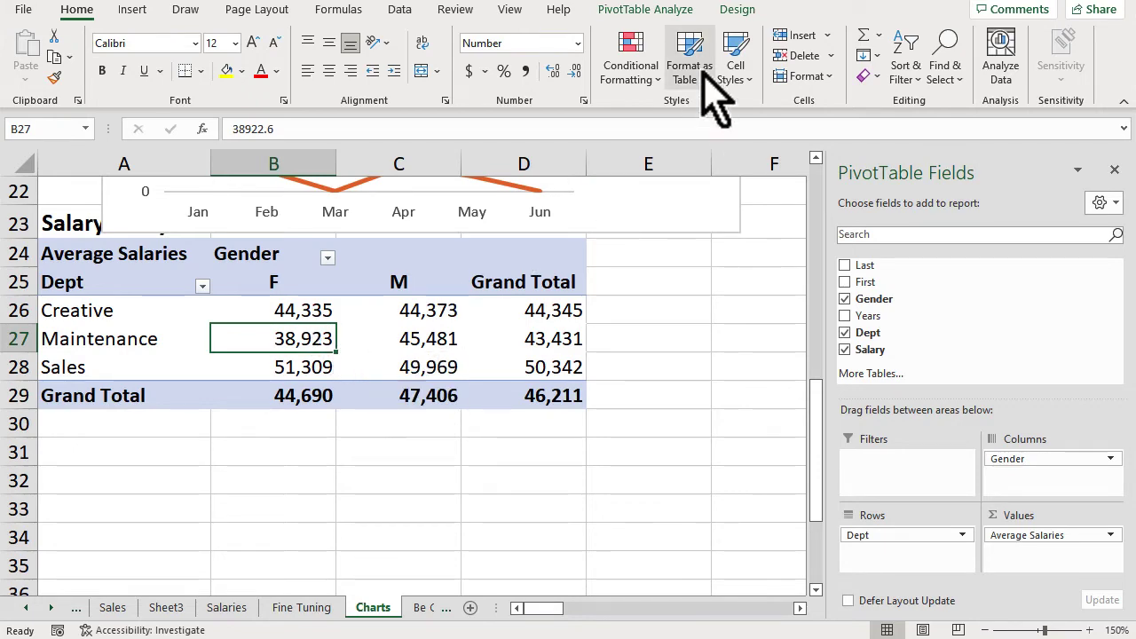
{"action": "left_click", "coordinate": [648, 11]}
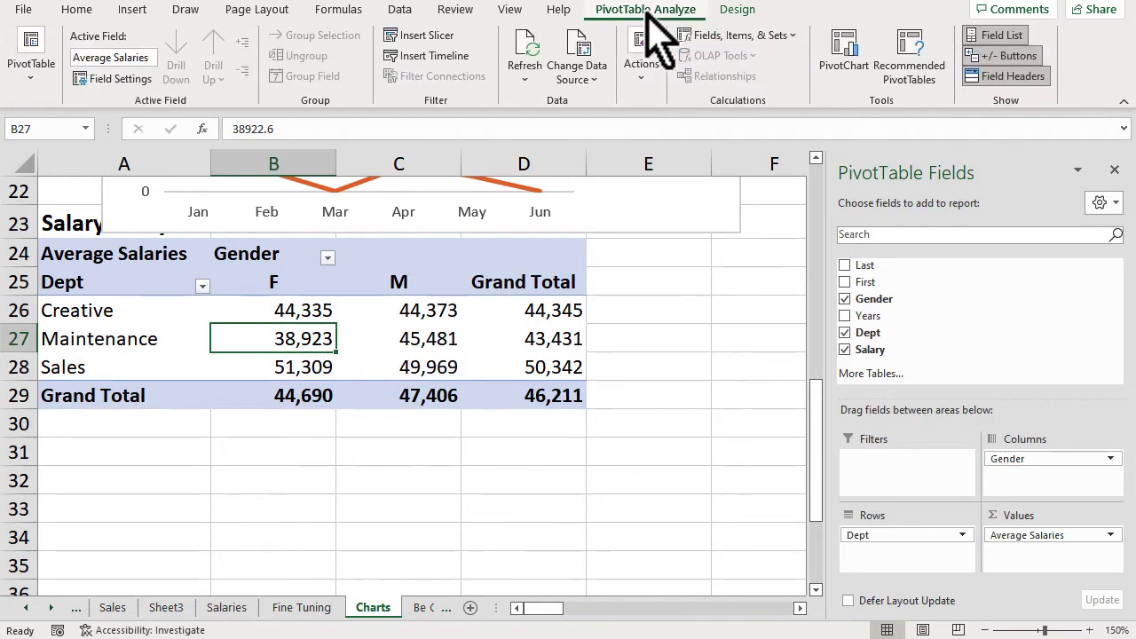
{"action": "left_click", "coordinate": [847, 62]}
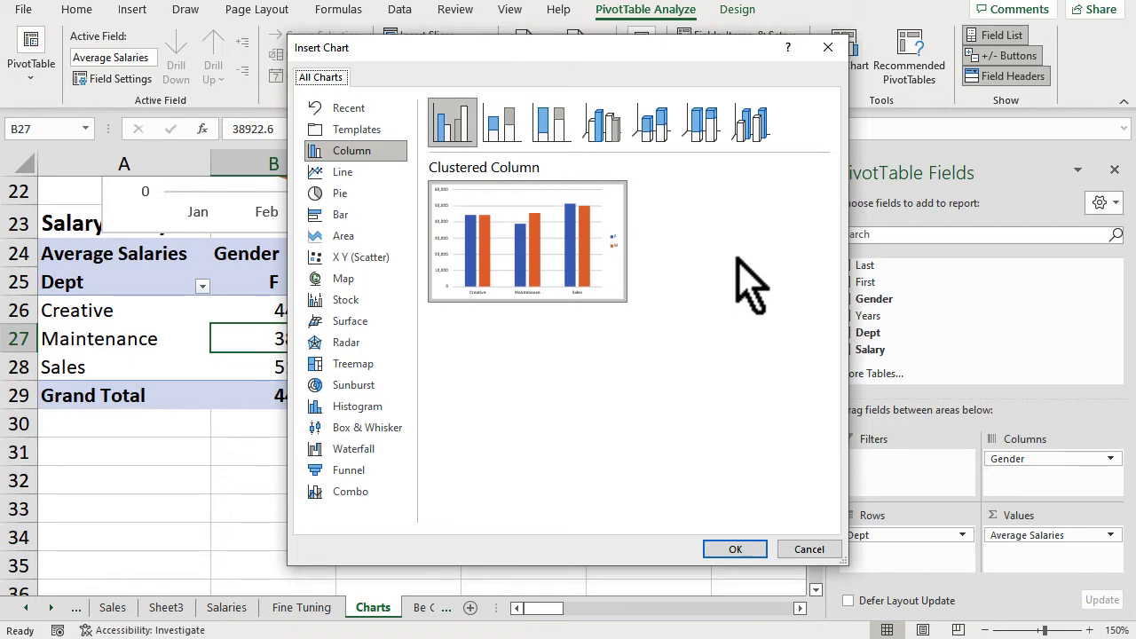
{"action": "left_click", "coordinate": [754, 548]}
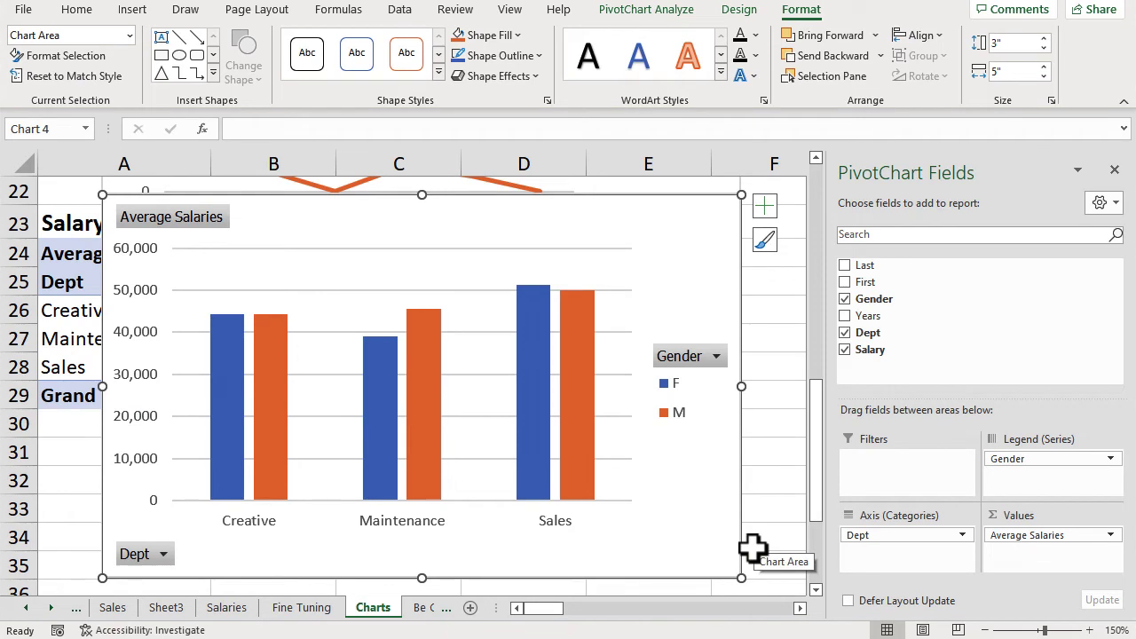
{"action": "left_click", "coordinate": [678, 12]}
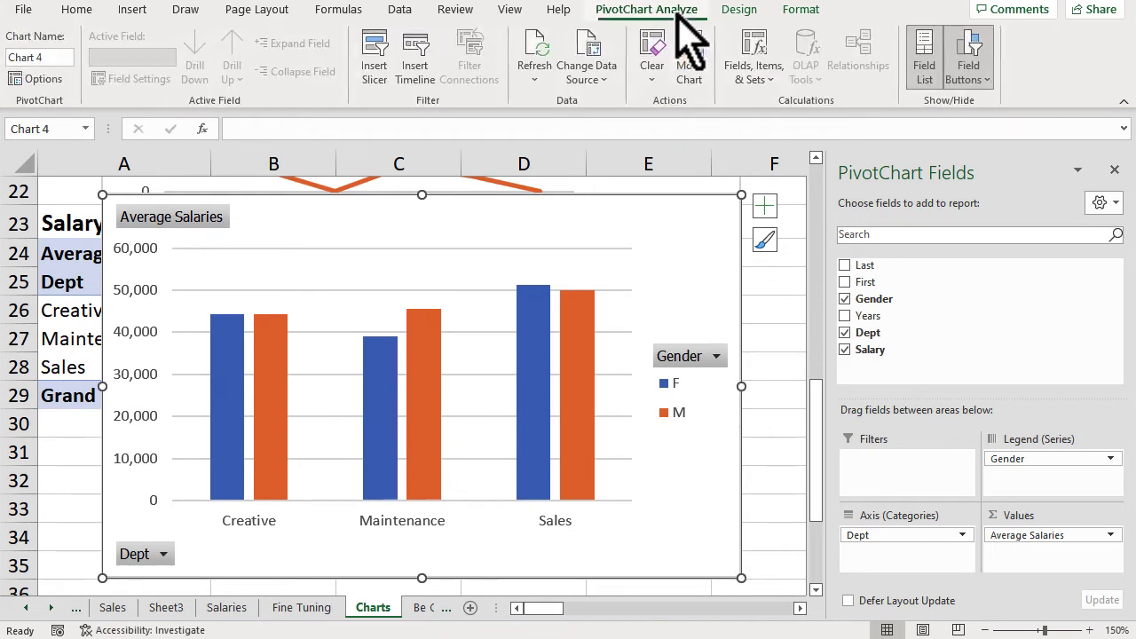
{"action": "left_click", "coordinate": [971, 58]}
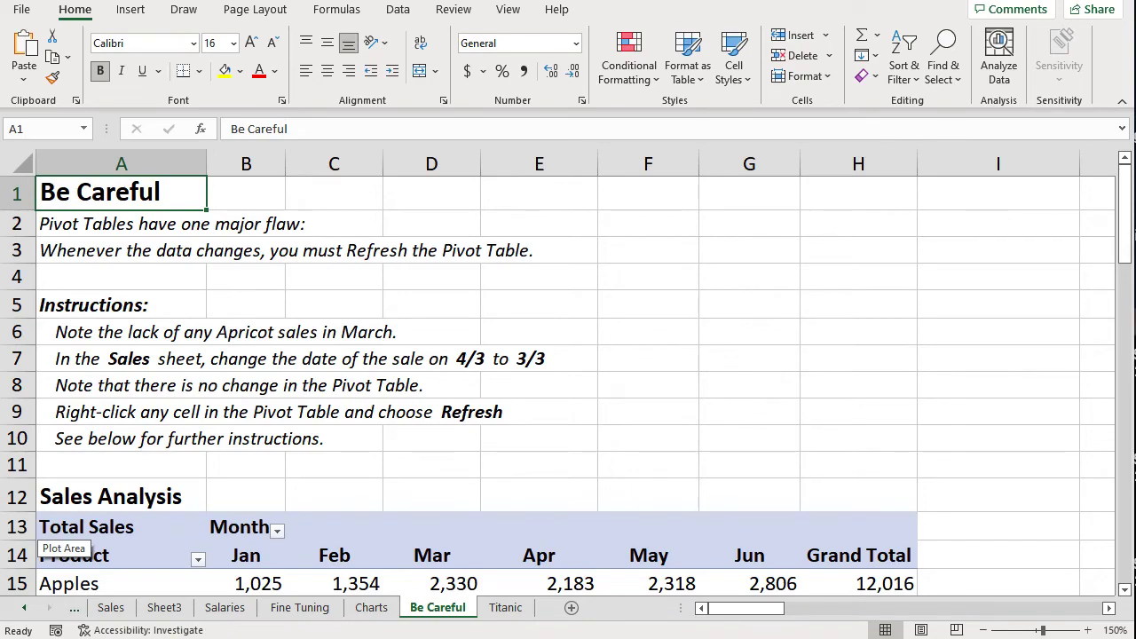
Extract the detail records behind the April Apricots sales in the Be Careful sheet's pivot table to a new sheet.
{"action": "scroll", "coordinate": [246, 418], "scroll_direction": "down", "scroll_amount": 3}
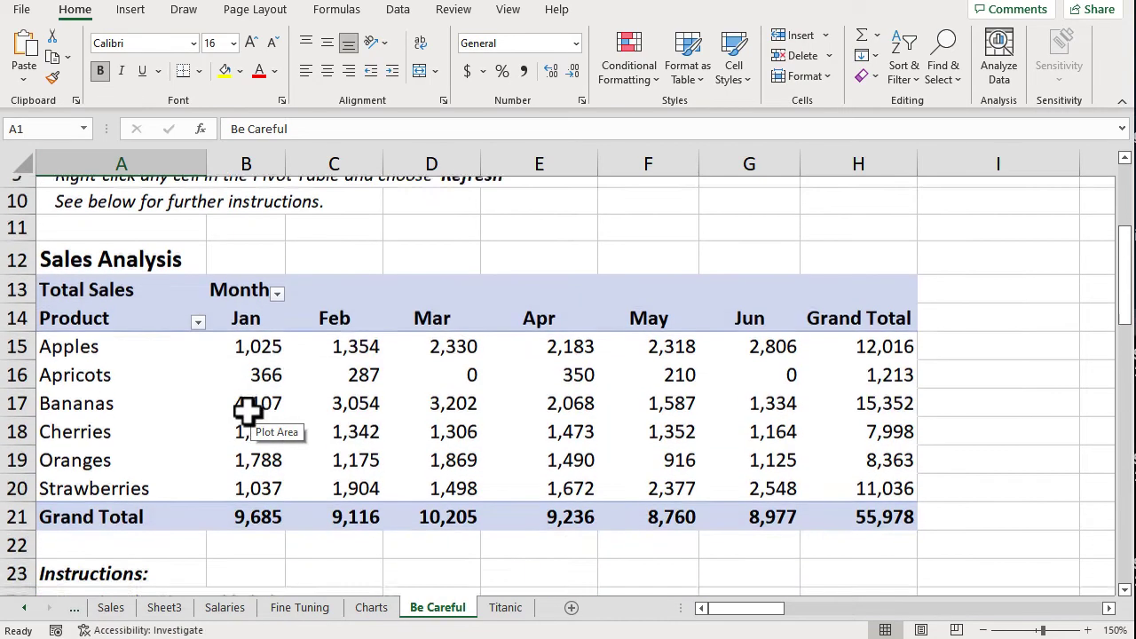
{"action": "scroll", "coordinate": [228, 397], "scroll_direction": "down", "scroll_amount": 7}
{"action": "scroll", "coordinate": [228, 396], "scroll_direction": "up", "scroll_amount": 2}
{"action": "scroll", "coordinate": [228, 397], "scroll_direction": "up", "scroll_amount": 5}
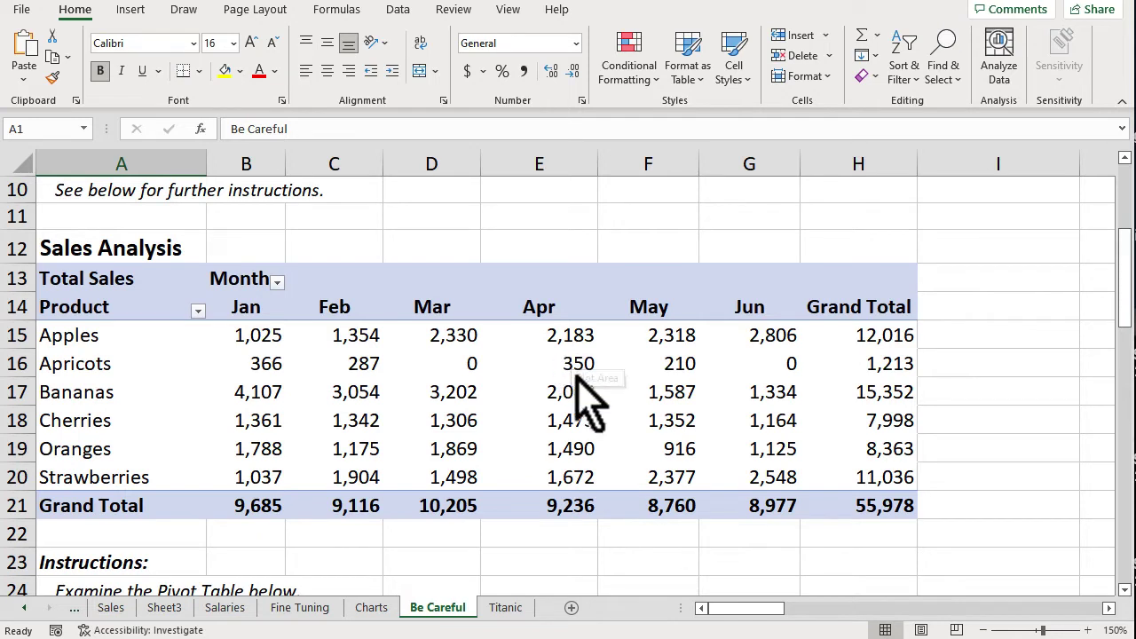
{"action": "mouse_move", "coordinate": [569, 372]}
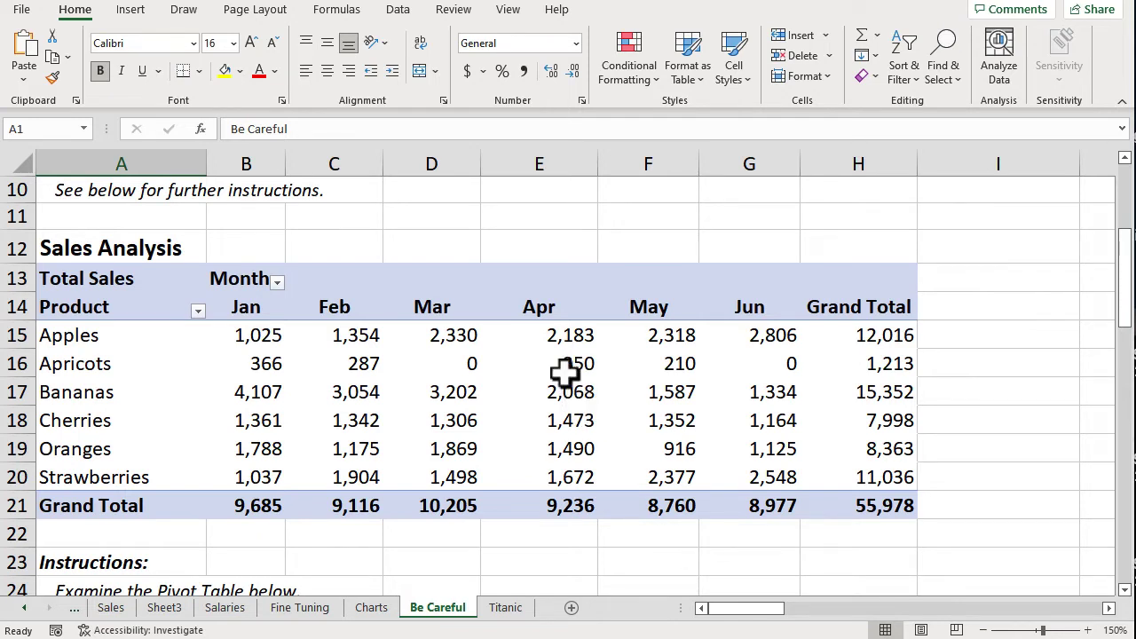
{"action": "mouse_move", "coordinate": [462, 376]}
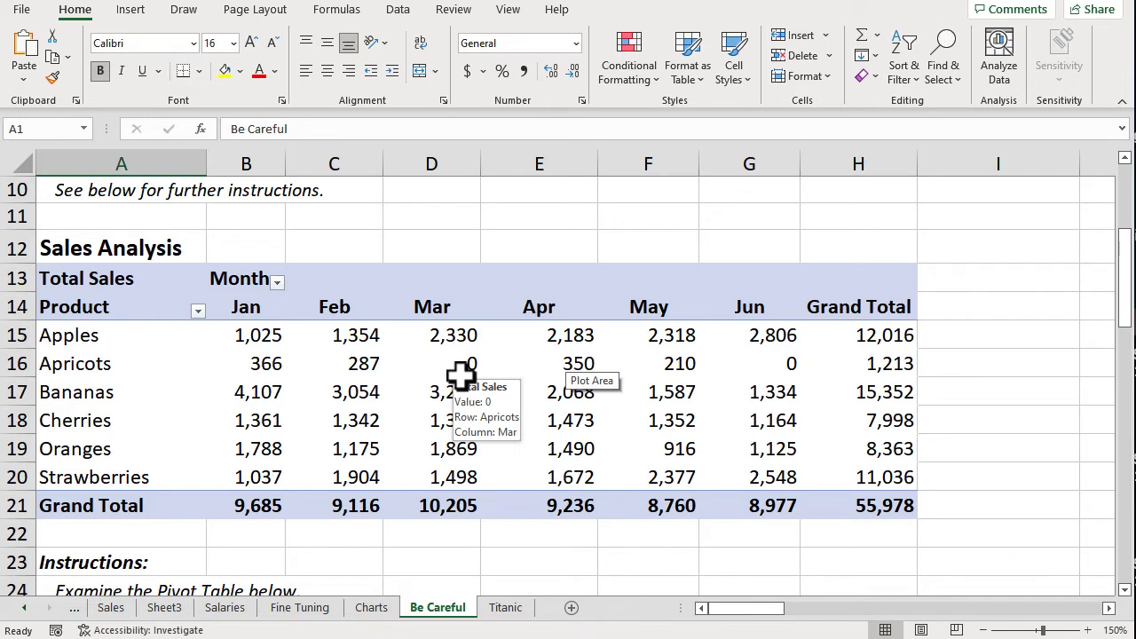
{"action": "double_click", "coordinate": [576, 365]}
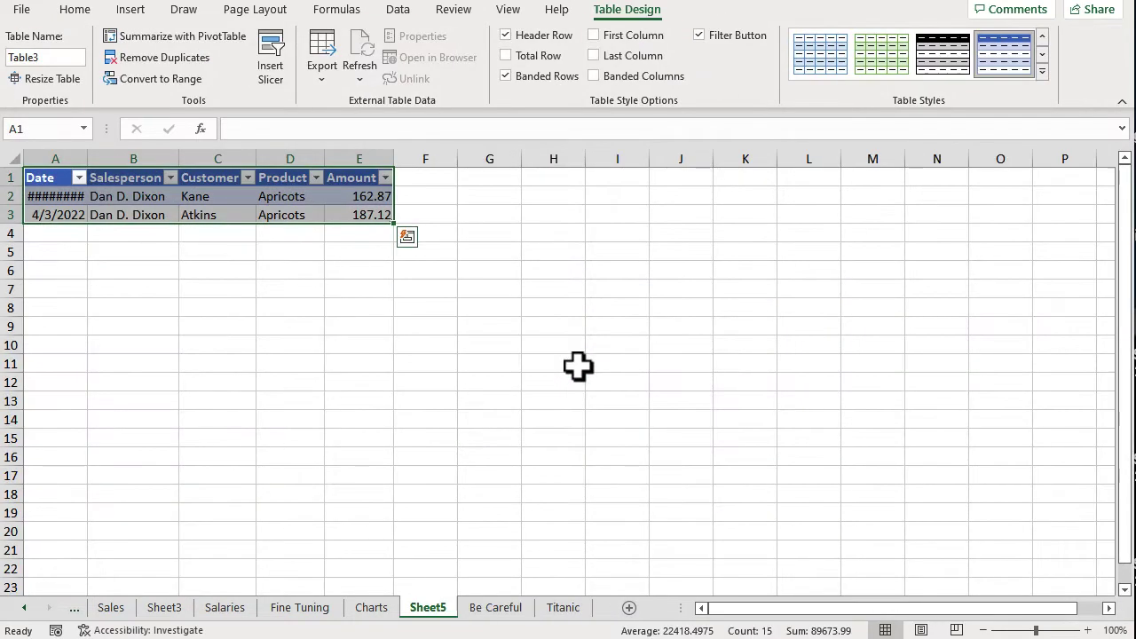
Autofit the Date column of the extracted Apricots detail table so its dates fit.
{"action": "left_click", "coordinate": [315, 406]}
{"action": "left_click", "coordinate": [87, 162]}
{"action": "double_click", "coordinate": [87, 161]}
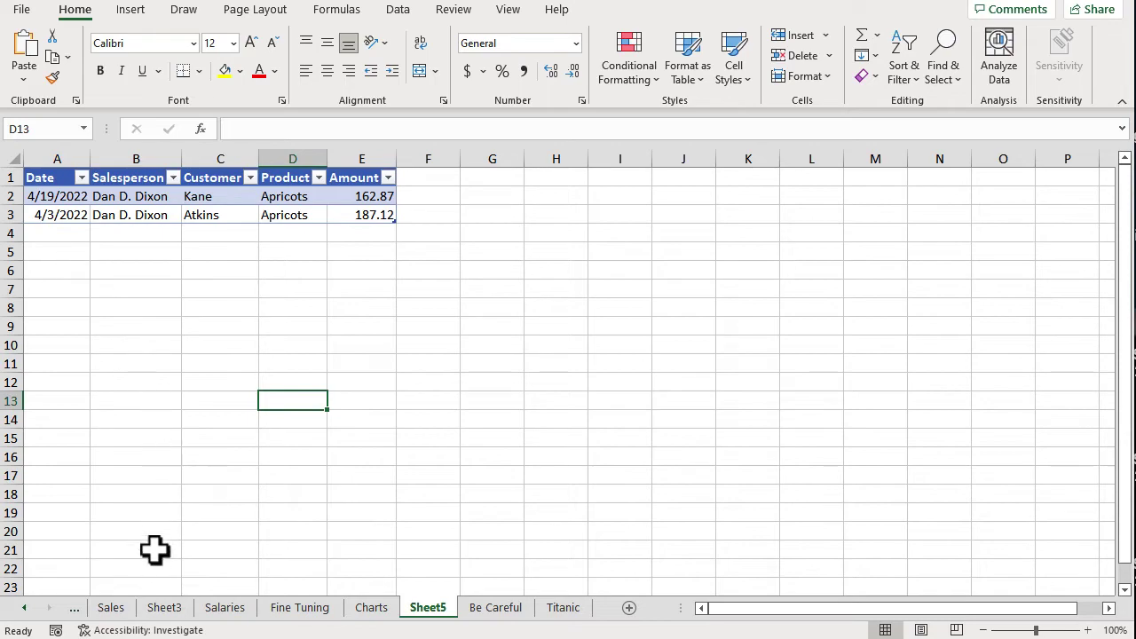
Change the date of the 4/3 Apricots sale to Atkins in the Sales sheet's source data to 3/3.
{"action": "left_click", "coordinate": [130, 607]}
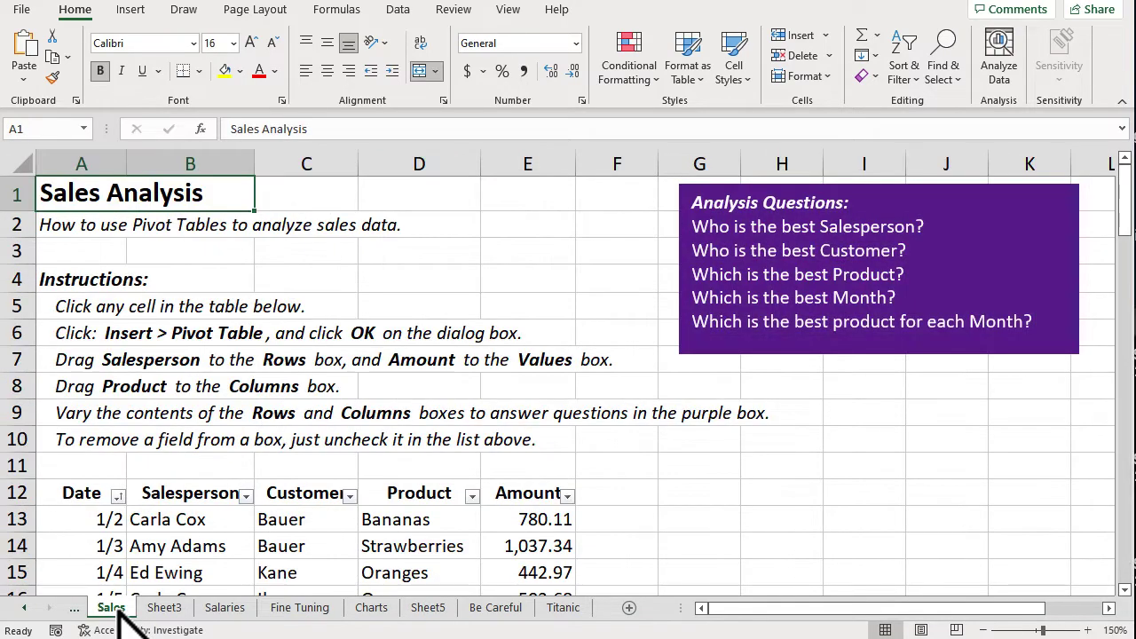
{"action": "scroll", "coordinate": [210, 504], "scroll_direction": "down", "scroll_amount": 7}
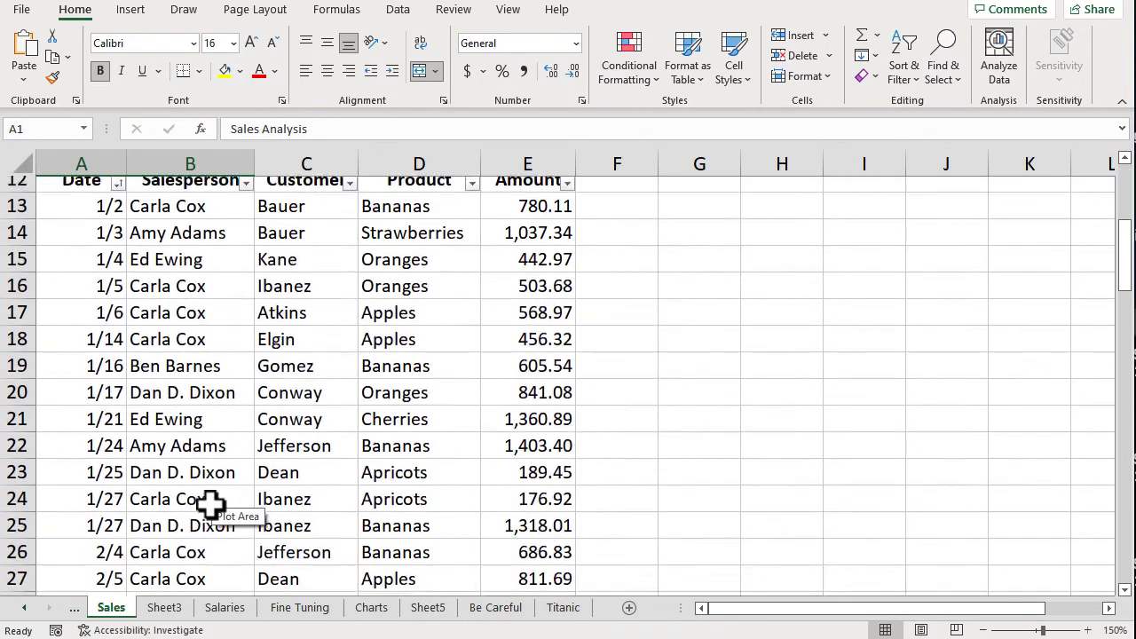
{"action": "scroll", "coordinate": [210, 504], "scroll_direction": "down", "scroll_amount": 7}
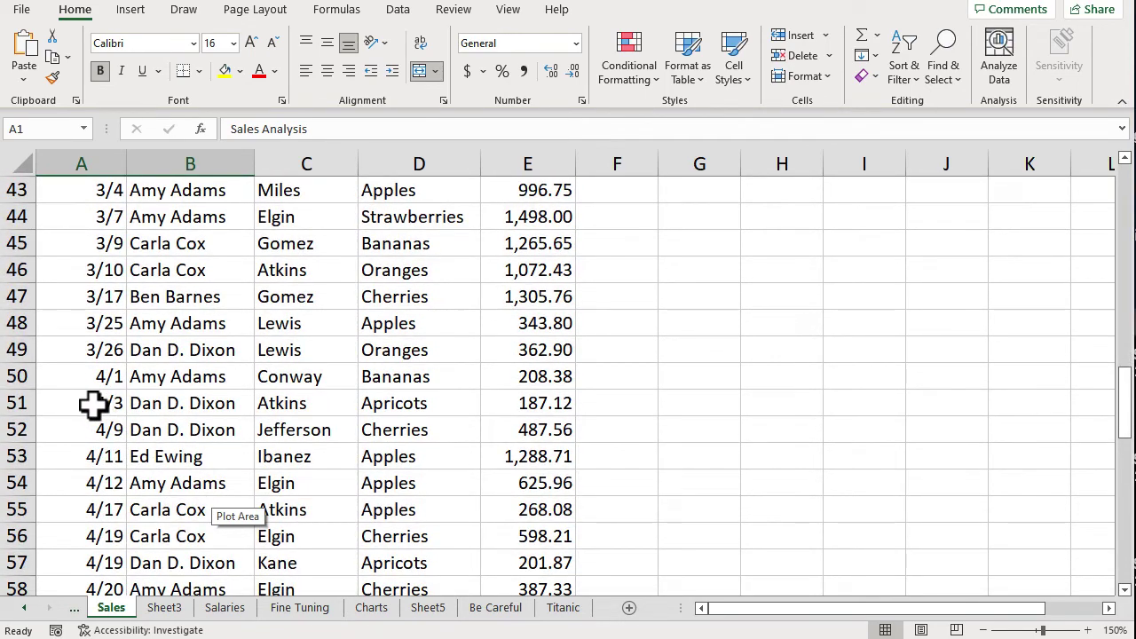
{"action": "left_click", "coordinate": [93, 404]}
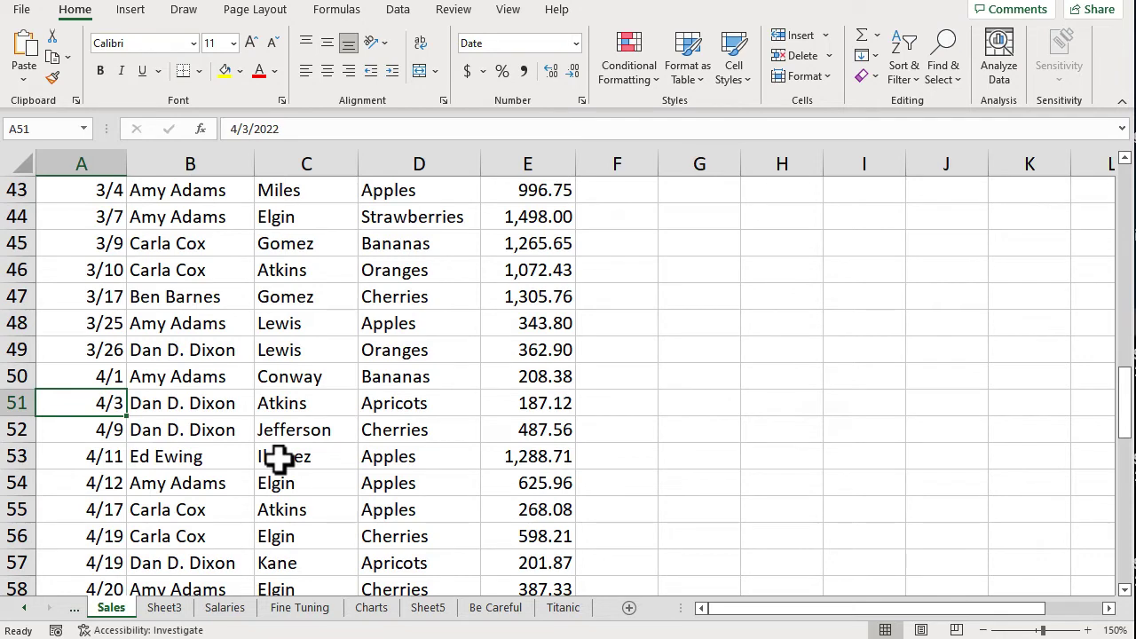
{"action": "type", "text": "3/3"}
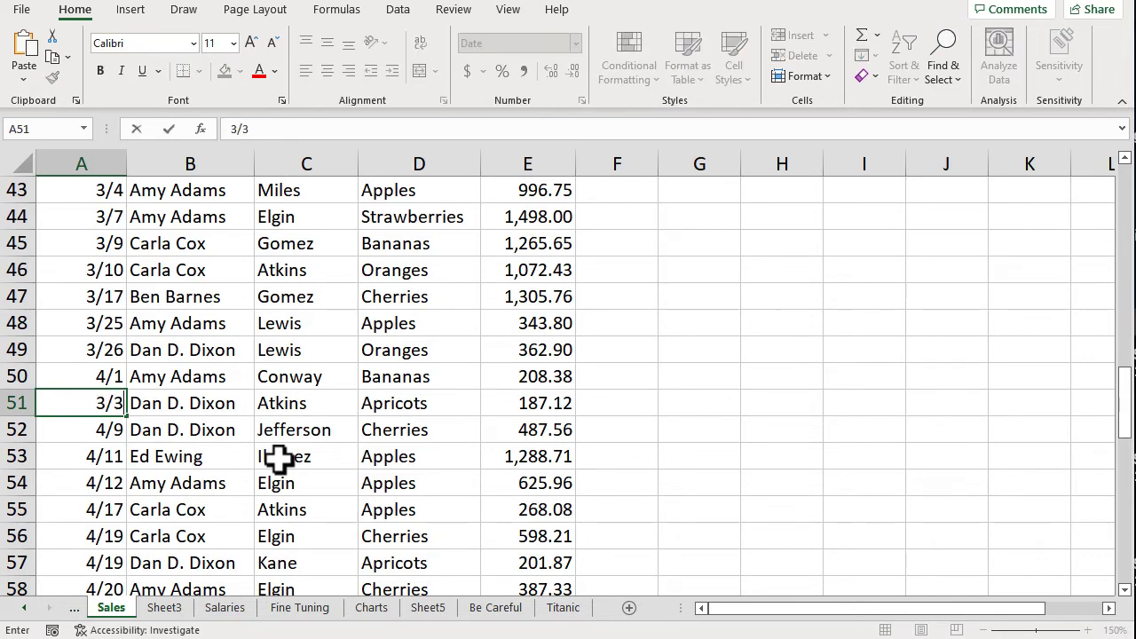
{"action": "key", "text": "Return"}
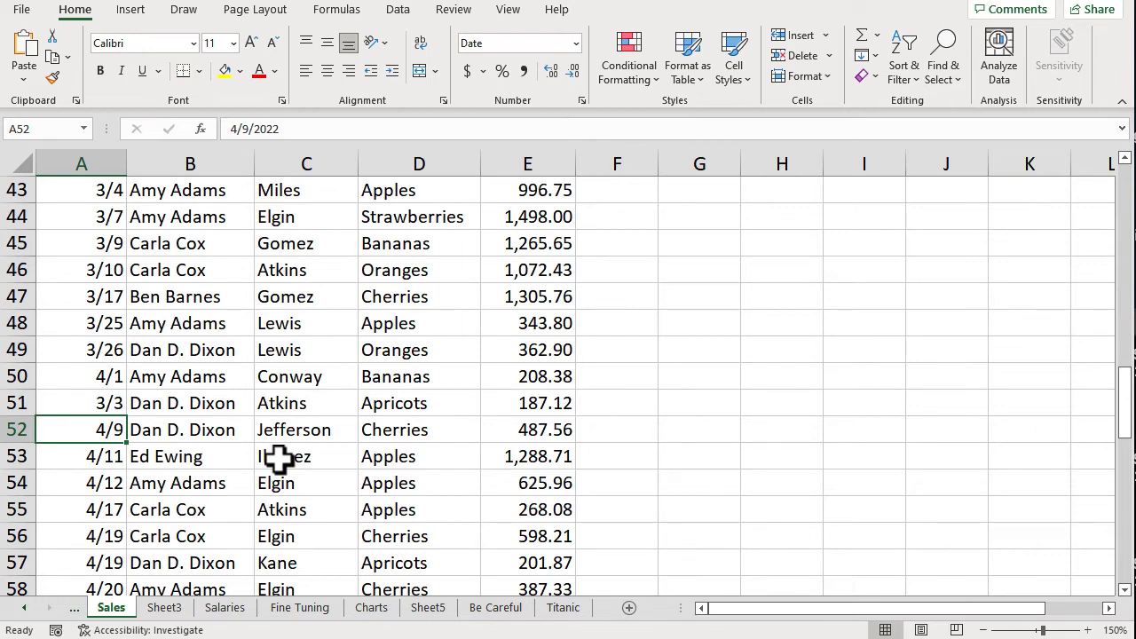
Refresh the Sales Analysis pivot table on the Be Careful sheet.
{"action": "left_click", "coordinate": [489, 608]}
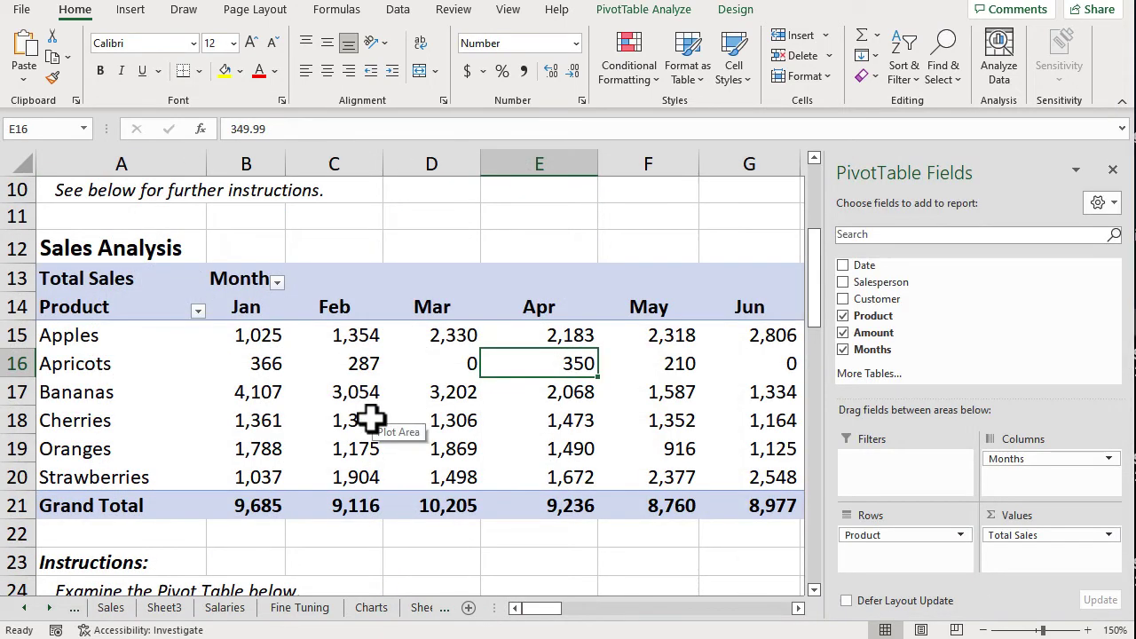
{"action": "mouse_move", "coordinate": [372, 420]}
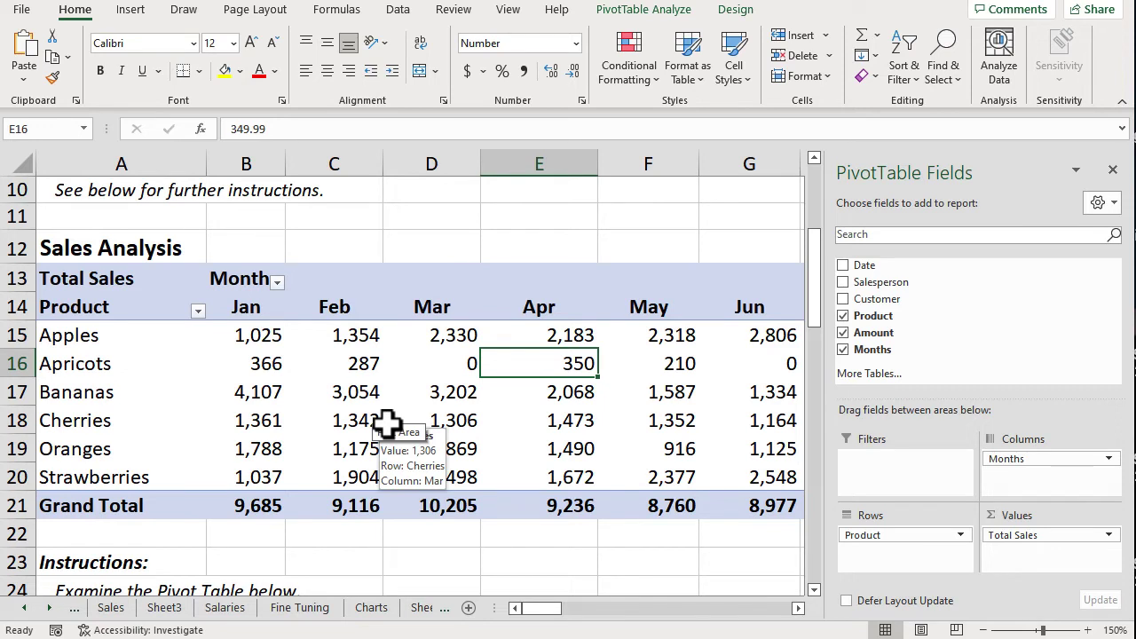
{"action": "right_click", "coordinate": [548, 371]}
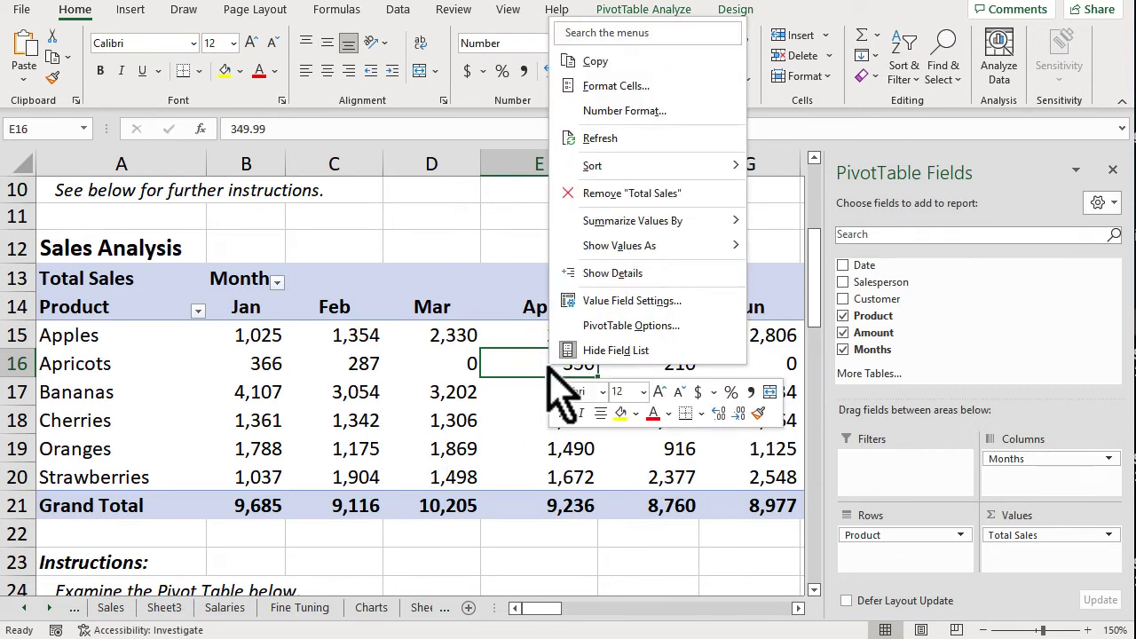
{"action": "left_click", "coordinate": [611, 140]}
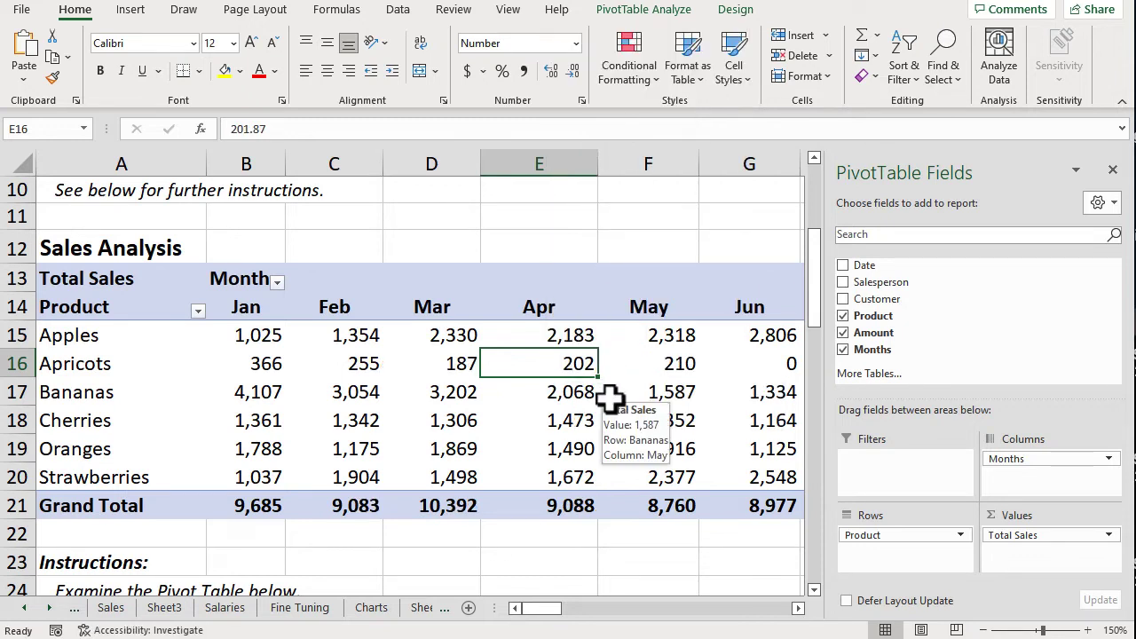
Extract the detail records behind the Maintenance, 0 years, F average salary in the Be Careful sheet's salary pivot table to a new sheet.
{"action": "scroll", "coordinate": [405, 413], "scroll_direction": "down", "scroll_amount": 7}
{"action": "scroll", "coordinate": [489, 332], "scroll_direction": "down", "scroll_amount": 1}
{"action": "scroll", "coordinate": [489, 332], "scroll_direction": "up", "scroll_amount": 1}
{"action": "scroll", "coordinate": [489, 332], "scroll_direction": "down", "scroll_amount": 2}
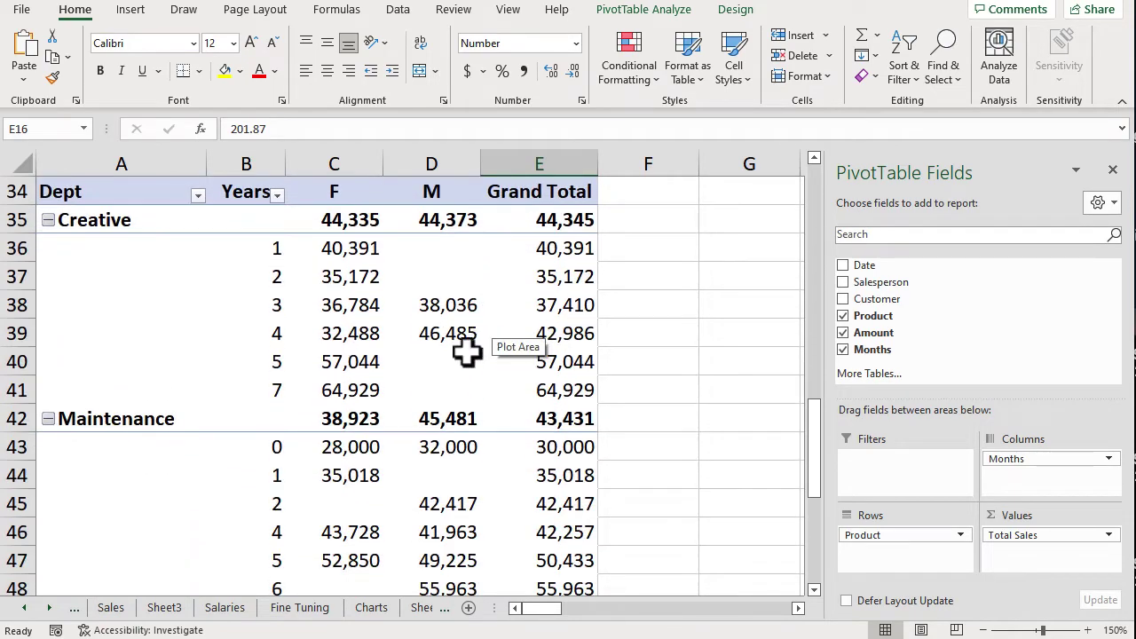
{"action": "scroll", "coordinate": [470, 353], "scroll_direction": "up", "scroll_amount": 1}
{"action": "scroll", "coordinate": [664, 380], "scroll_direction": "up", "scroll_amount": 6}
{"action": "scroll", "coordinate": [641, 380], "scroll_direction": "down", "scroll_amount": 3}
{"action": "scroll", "coordinate": [640, 379], "scroll_direction": "down", "scroll_amount": 4}
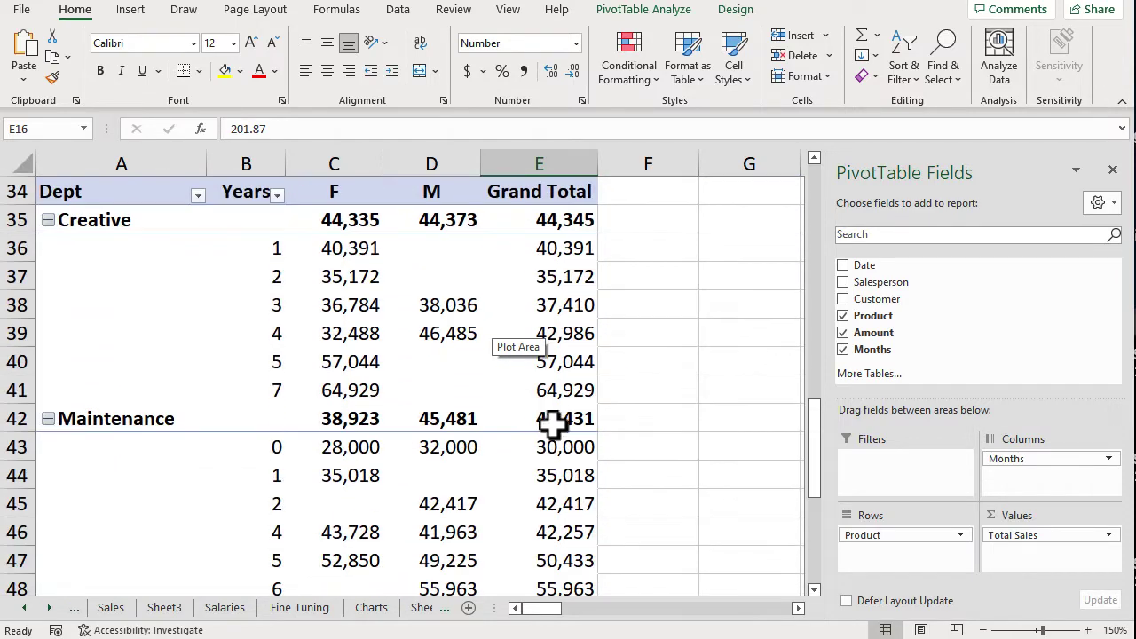
{"action": "scroll", "coordinate": [519, 455], "scroll_direction": "down", "scroll_amount": 1}
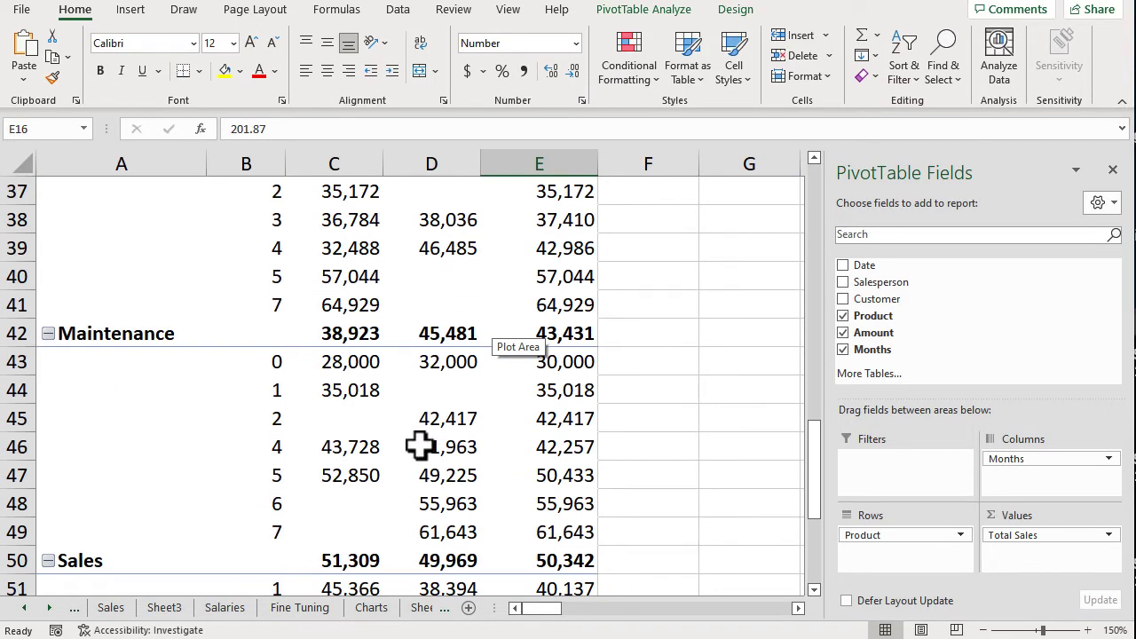
{"action": "mouse_move", "coordinate": [345, 382]}
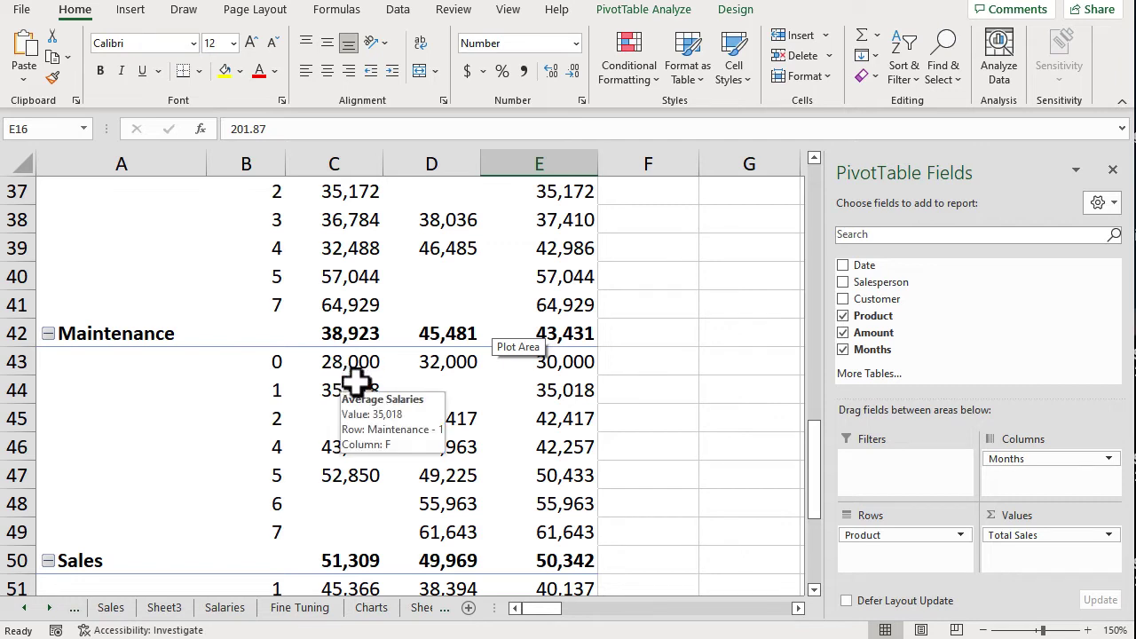
{"action": "mouse_move", "coordinate": [467, 371]}
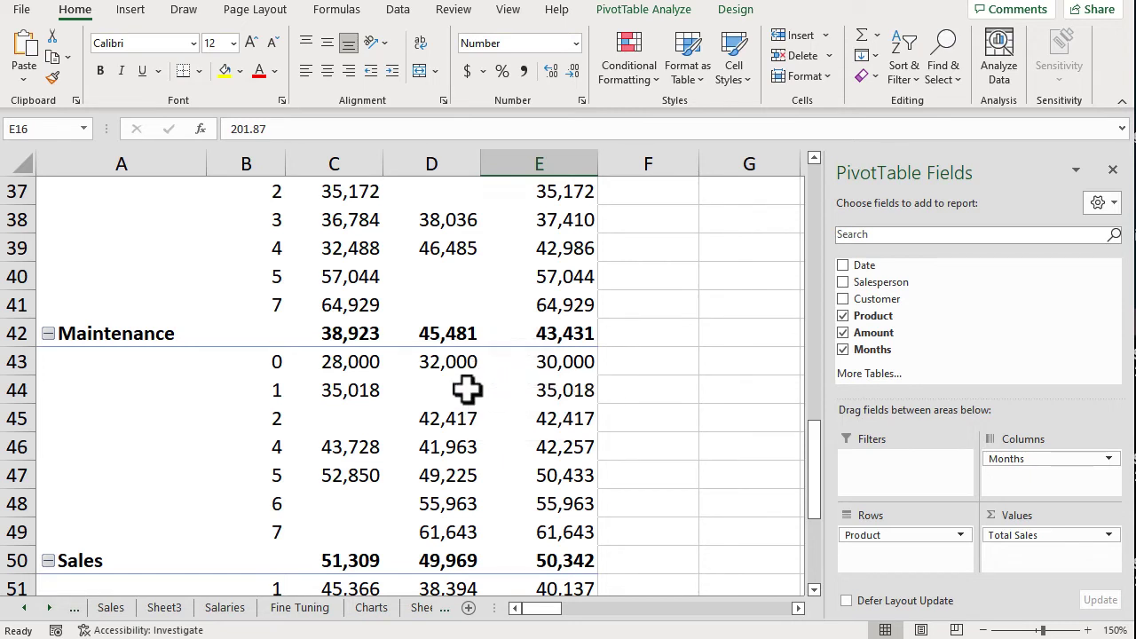
{"action": "double_click", "coordinate": [351, 362]}
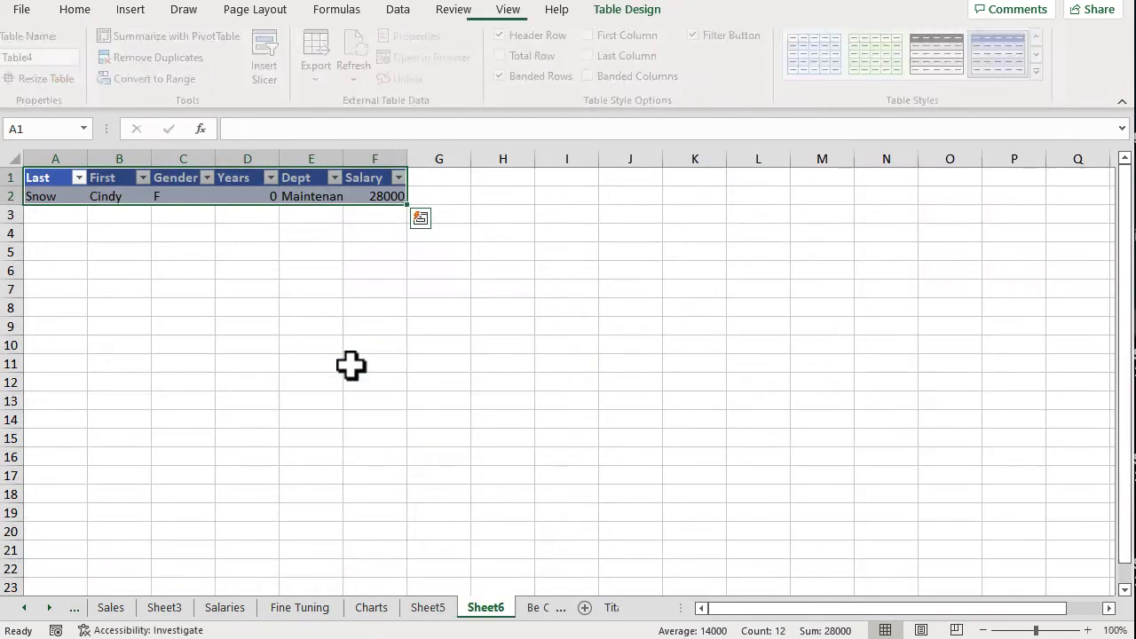
{"action": "left_click", "coordinate": [351, 364]}
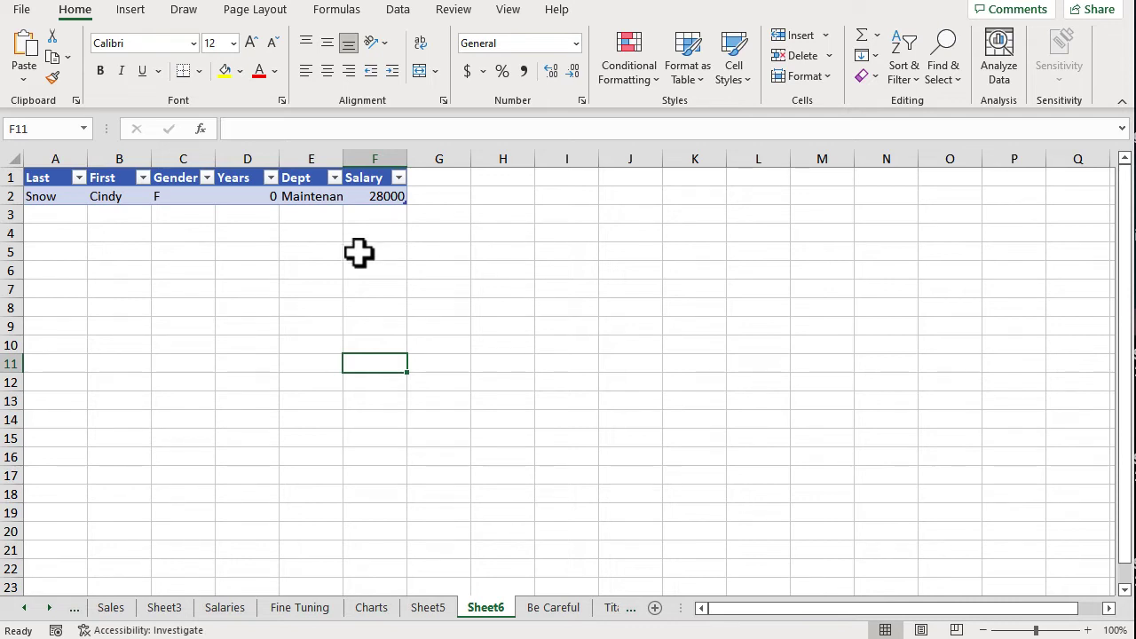
Set the salary of the female Maintenance employee with 0 years, in row 51 of the Salaries sheet, to 32,000.
{"action": "left_click", "coordinate": [233, 610]}
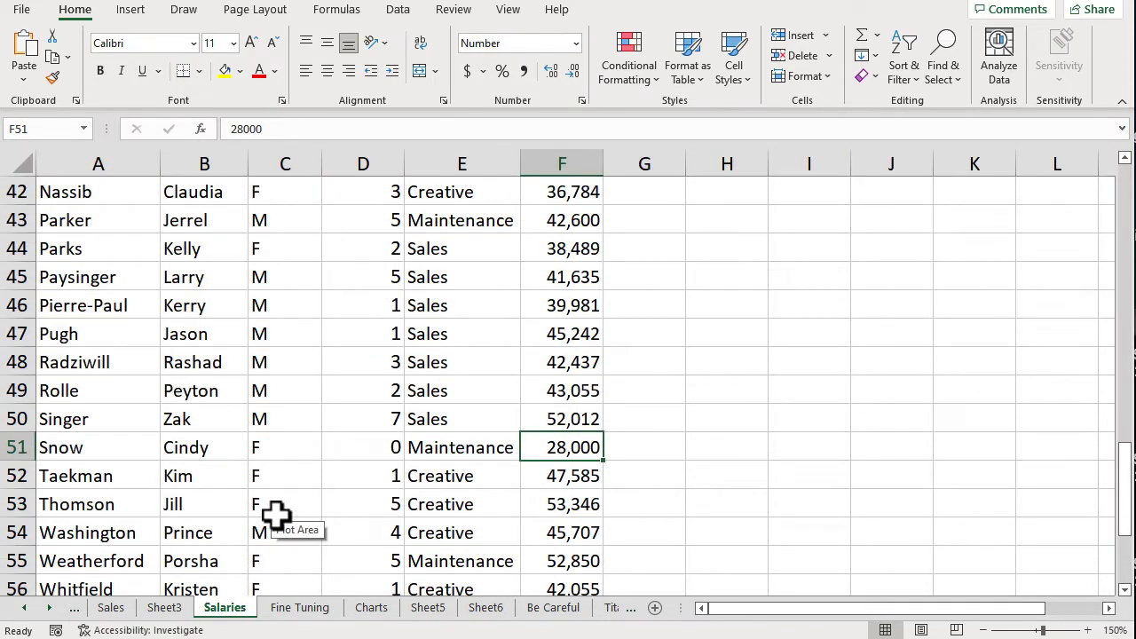
{"action": "scroll", "coordinate": [266, 497], "scroll_direction": "down", "scroll_amount": 2}
{"action": "scroll", "coordinate": [254, 464], "scroll_direction": "up", "scroll_amount": 1}
{"action": "scroll", "coordinate": [254, 461], "scroll_direction": "up", "scroll_amount": 1}
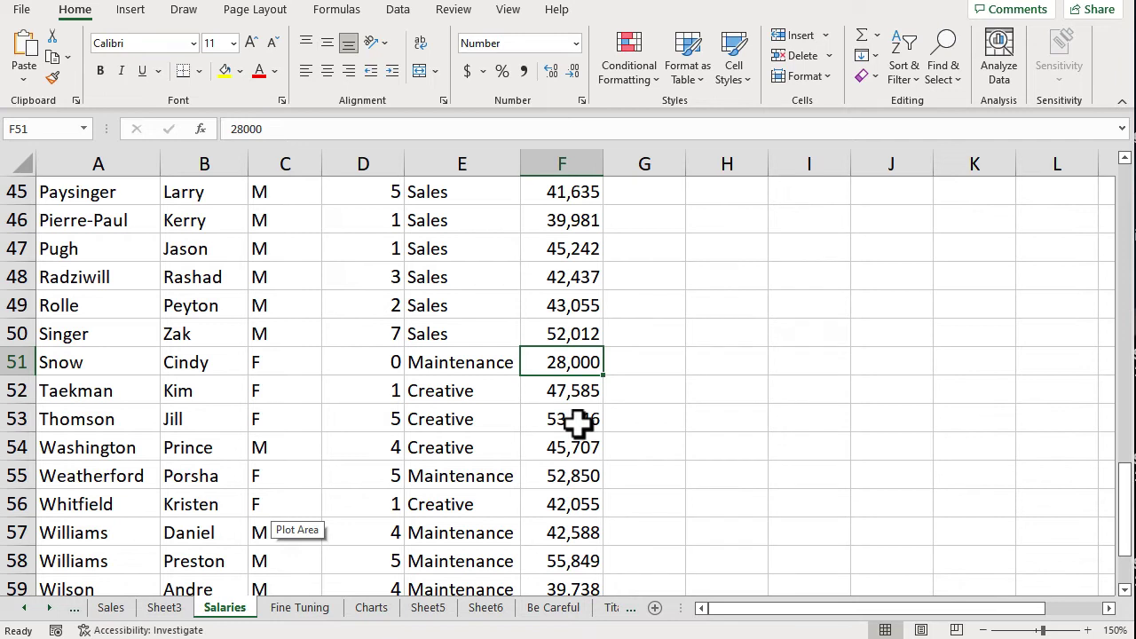
{"action": "type", "text": "32000"}
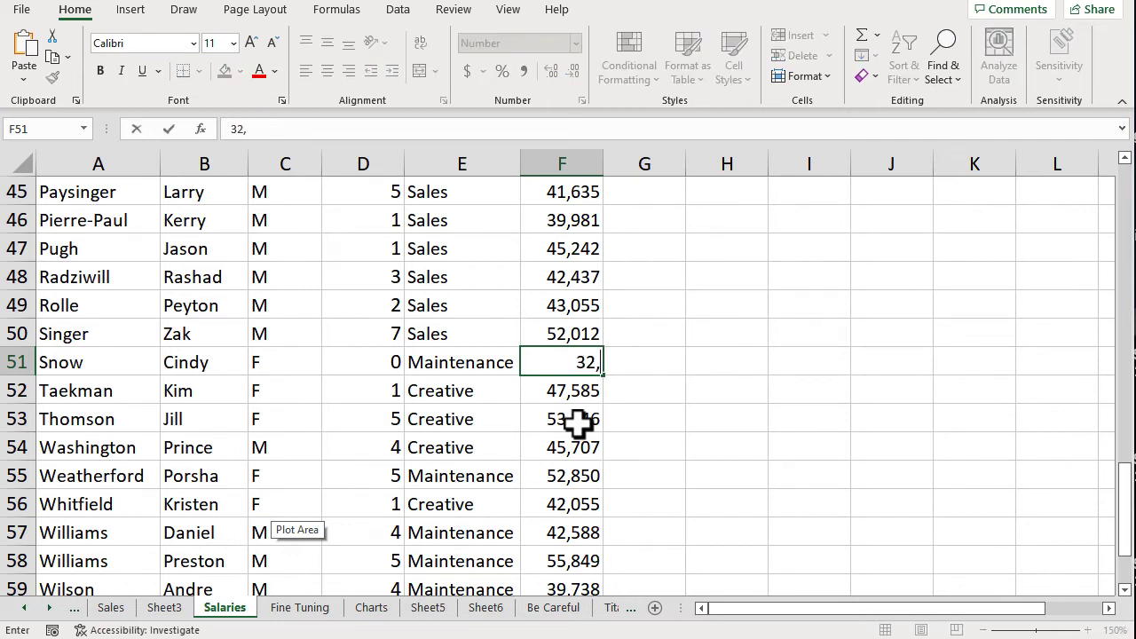
{"action": "key", "text": "Return"}
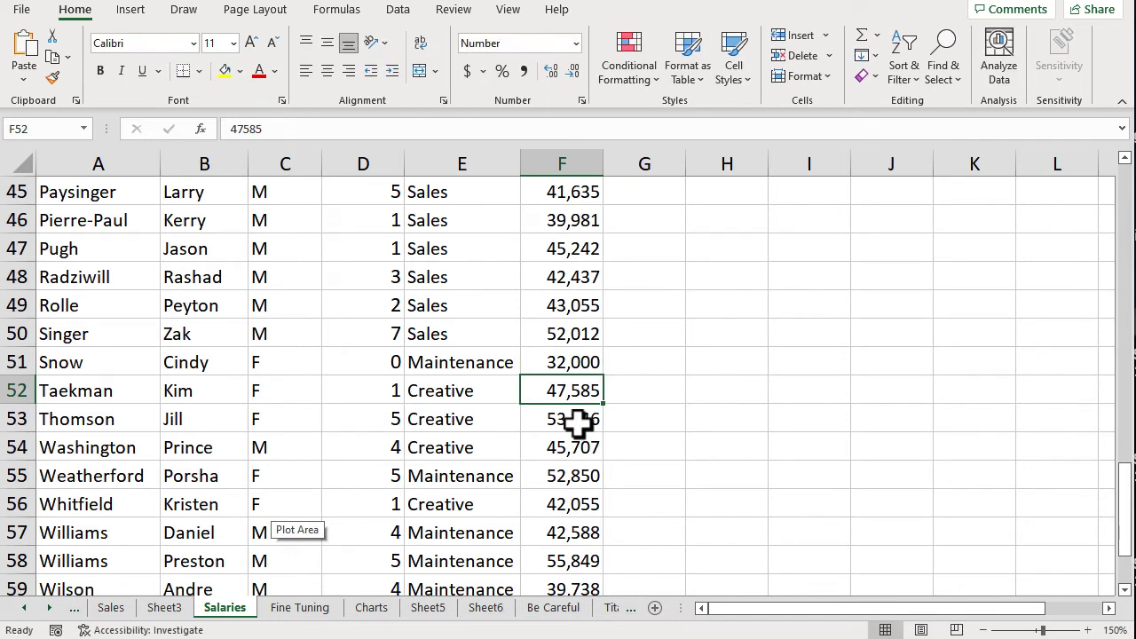
Refresh the salary pivot table on the Be Careful sheet.
{"action": "left_click", "coordinate": [556, 610]}
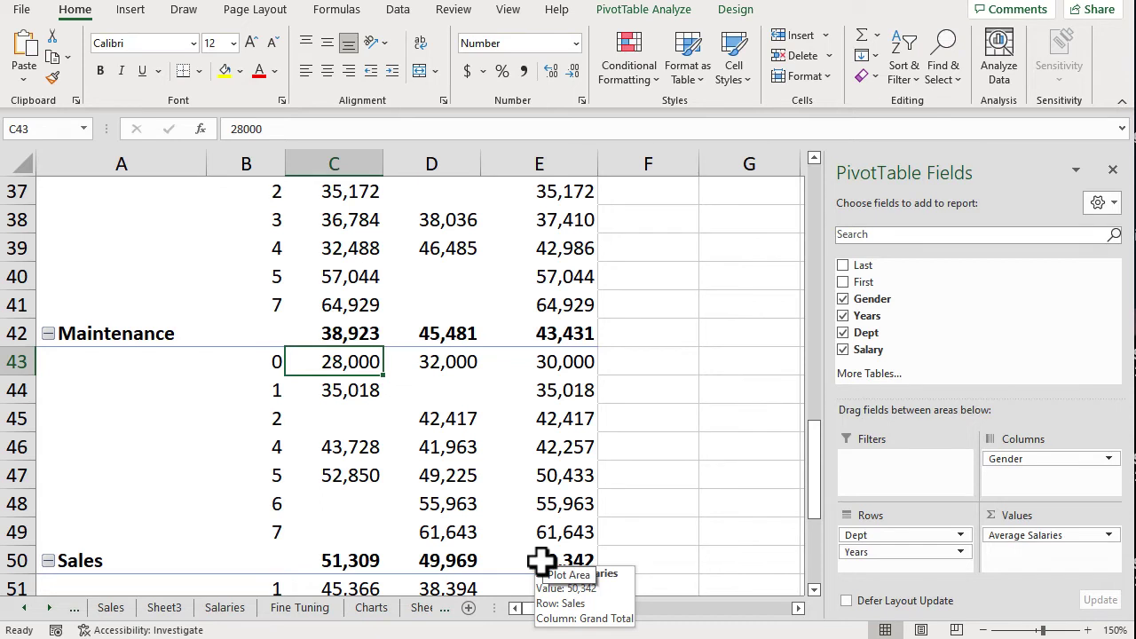
{"action": "right_click", "coordinate": [448, 423]}
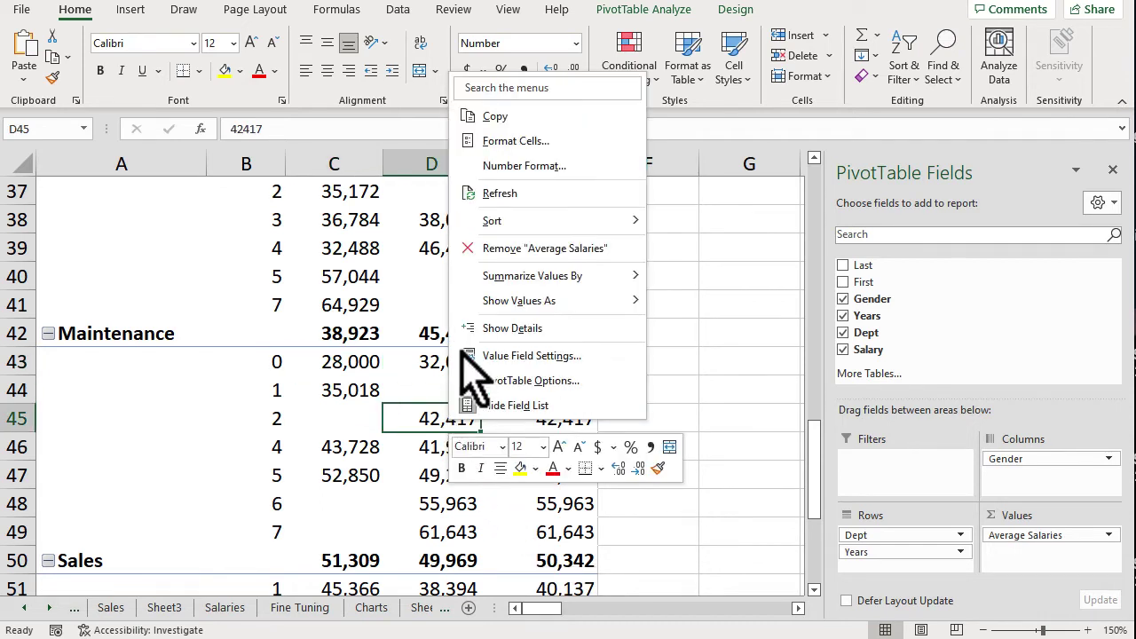
{"action": "left_click", "coordinate": [500, 194]}
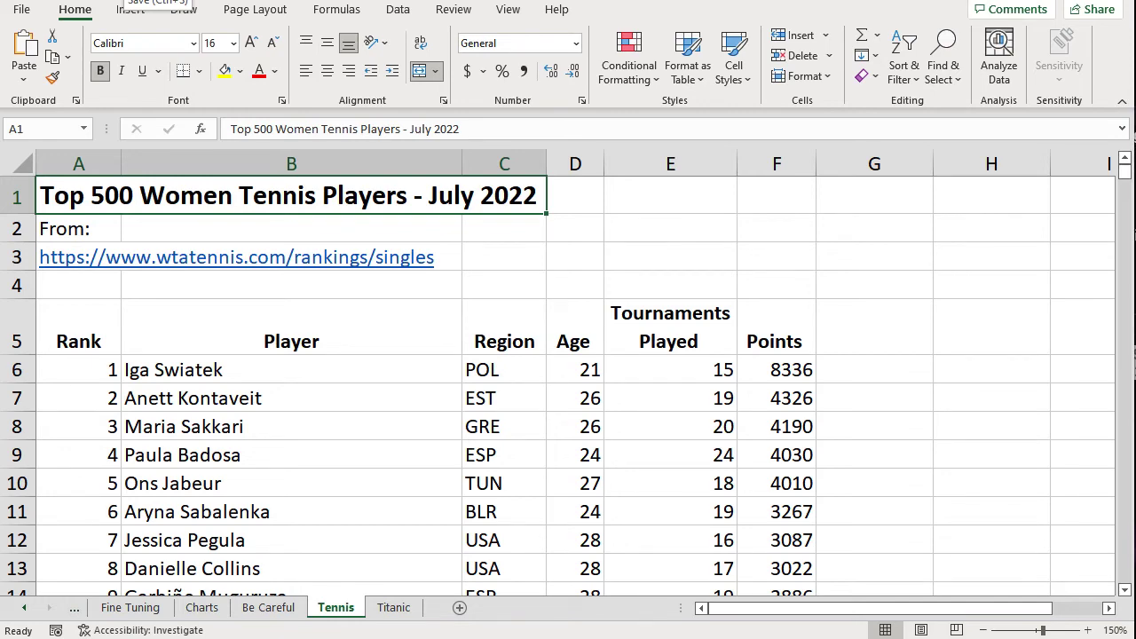
Create a pivot table on a new worksheet from the Tennis sheet's player data, range A5:F505.
{"action": "scroll", "coordinate": [112, 418], "scroll_direction": "down", "scroll_amount": 20}
{"action": "scroll", "coordinate": [115, 421], "scroll_direction": "up", "scroll_amount": 20}
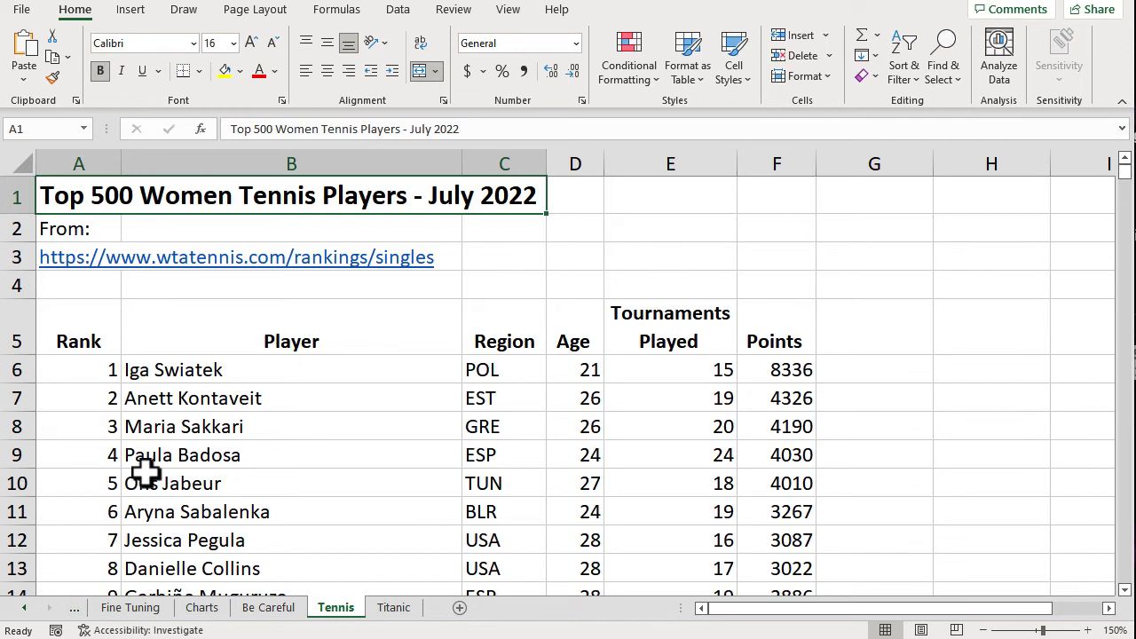
{"action": "left_click", "coordinate": [195, 430]}
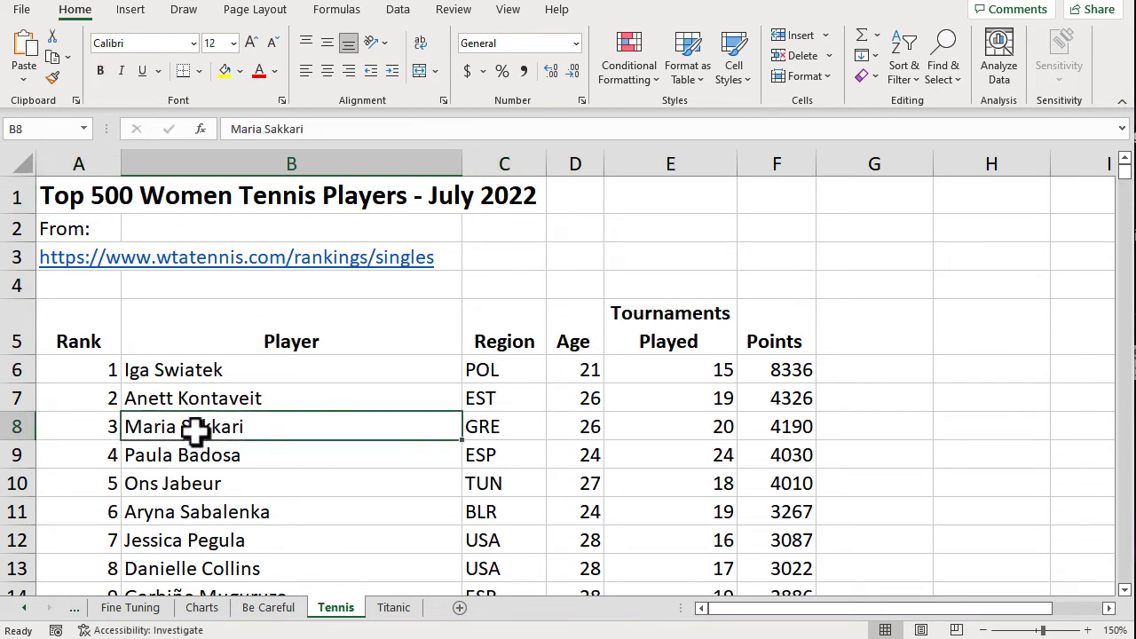
{"action": "left_click", "coordinate": [135, 16]}
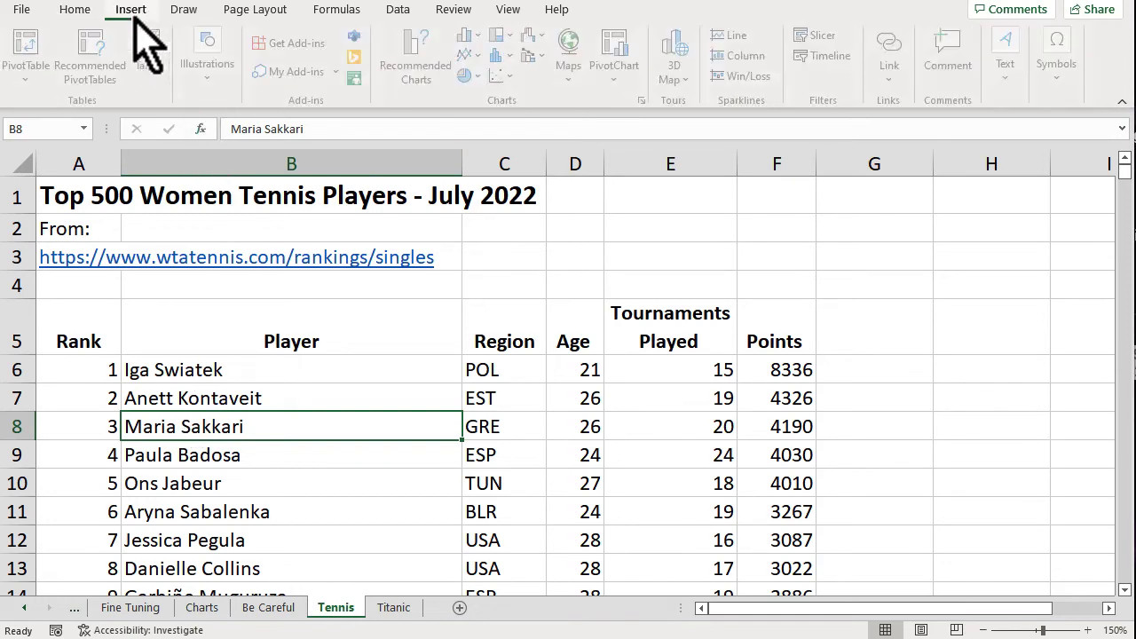
{"action": "left_click", "coordinate": [34, 45]}
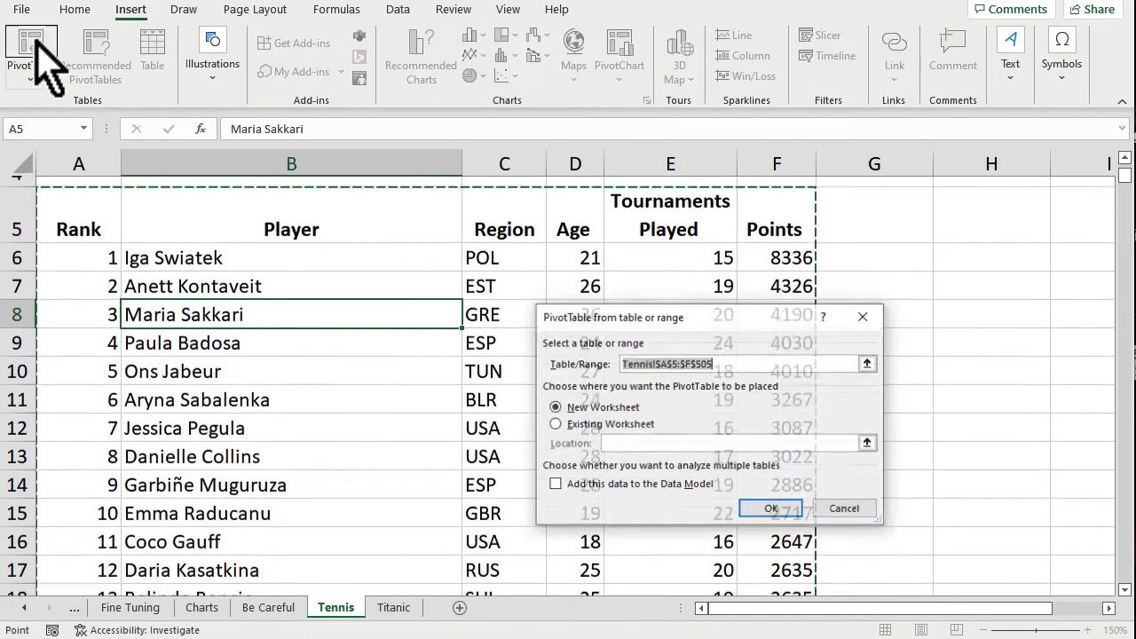
{"action": "left_click", "coordinate": [772, 511]}
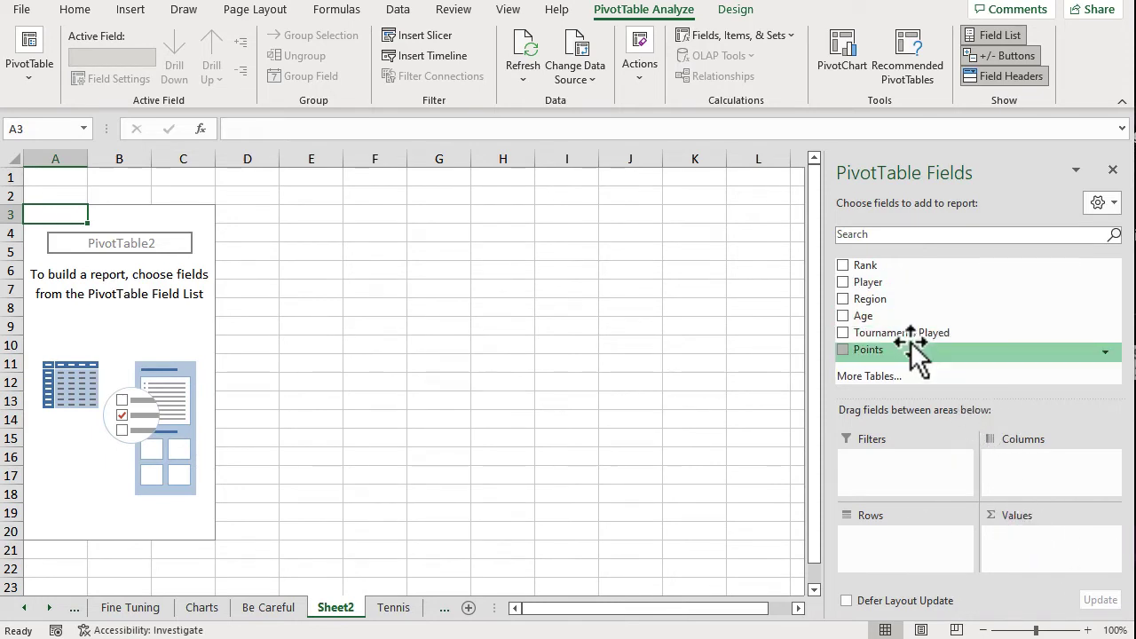
Use Region as both the rows and the counted values of the tennis pivot table, and sort the counts largest to smallest.
{"action": "left_click_drag", "start_coordinate": [870, 299], "coordinate": [887, 543]}
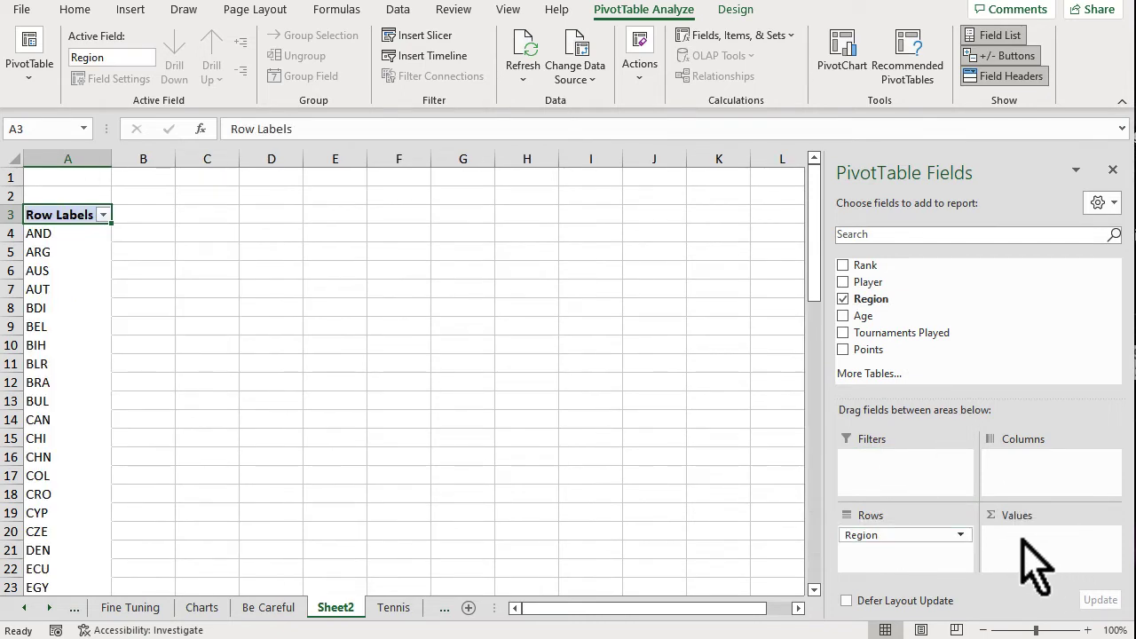
{"action": "left_click_drag", "start_coordinate": [885, 306], "coordinate": [1022, 541]}
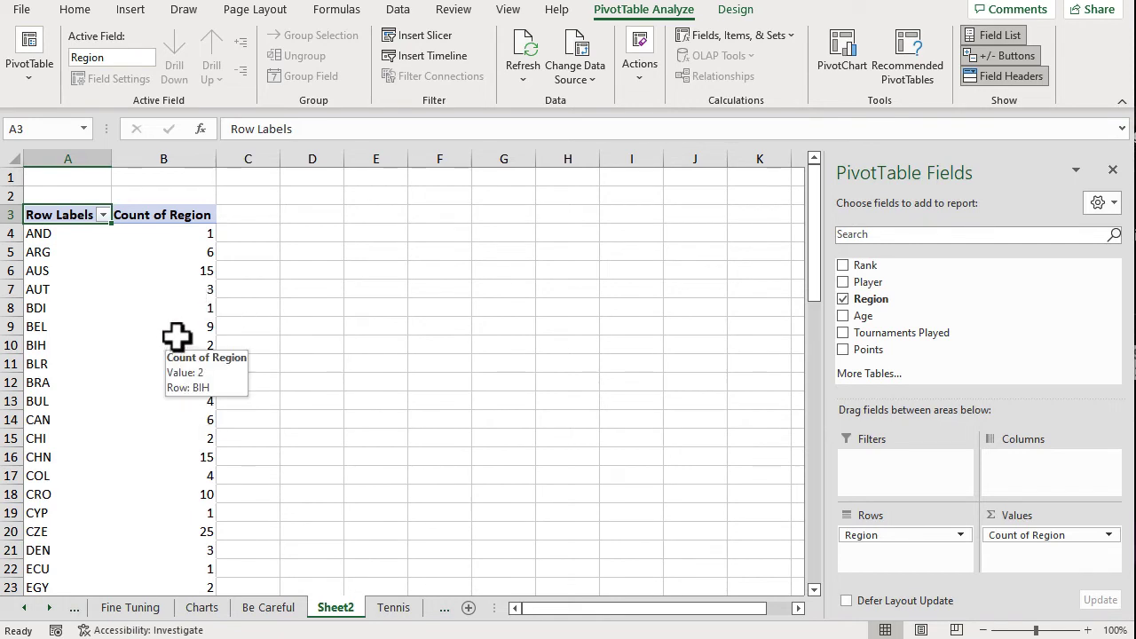
{"action": "right_click", "coordinate": [188, 272]}
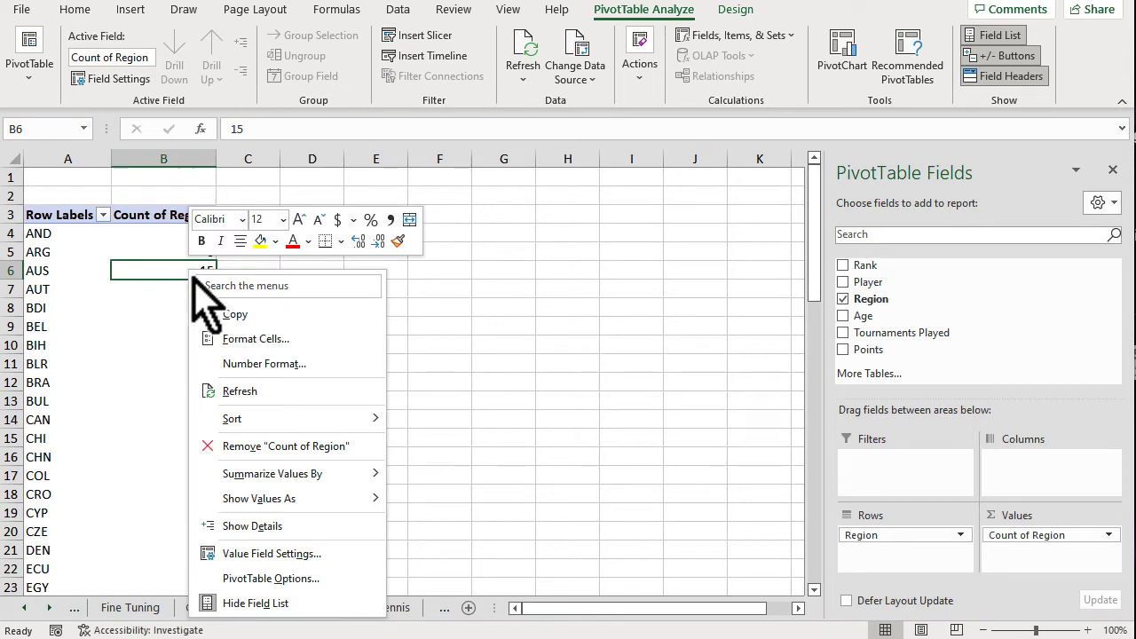
{"action": "mouse_move", "coordinate": [242, 417]}
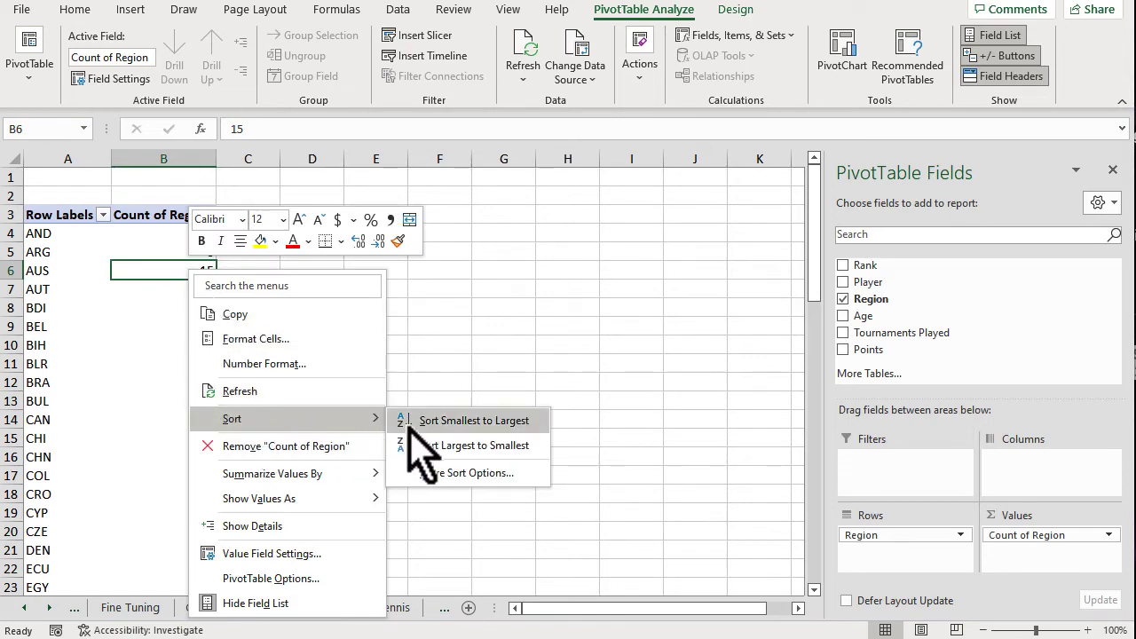
{"action": "left_click", "coordinate": [452, 447]}
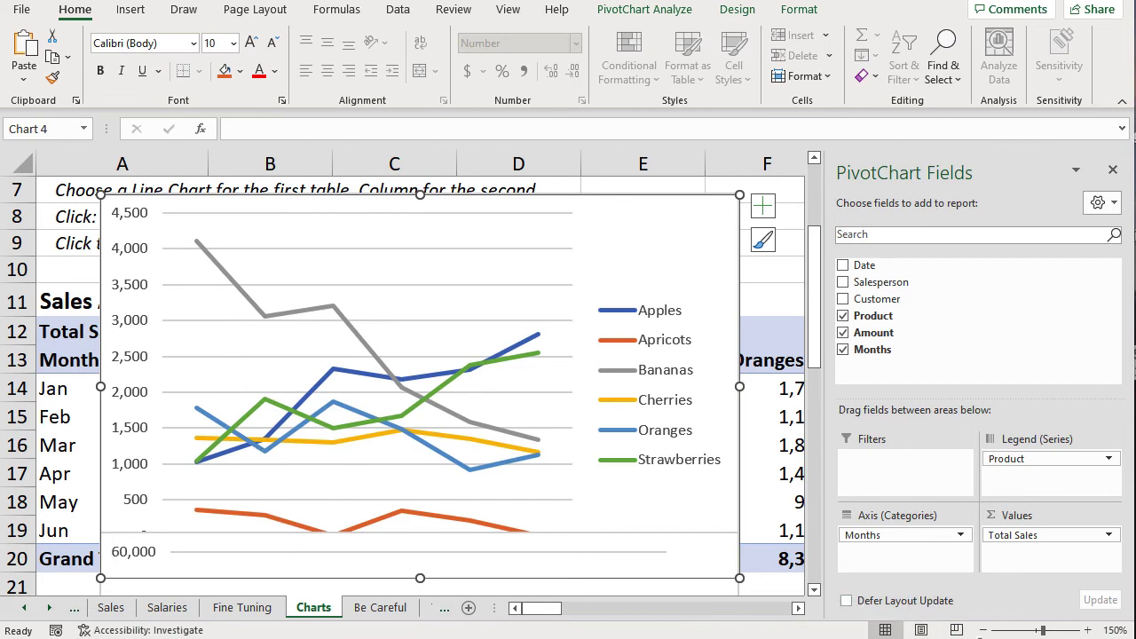
Shrink the sales line chart on the Charts sheet and move it above the right-hand columns of the Sales Analysis pivot table.
{"action": "left_click", "coordinate": [983, 632]}
{"action": "left_click", "coordinate": [983, 632]}
{"action": "left_click", "coordinate": [982, 632]}
{"action": "left_click", "coordinate": [982, 632]}
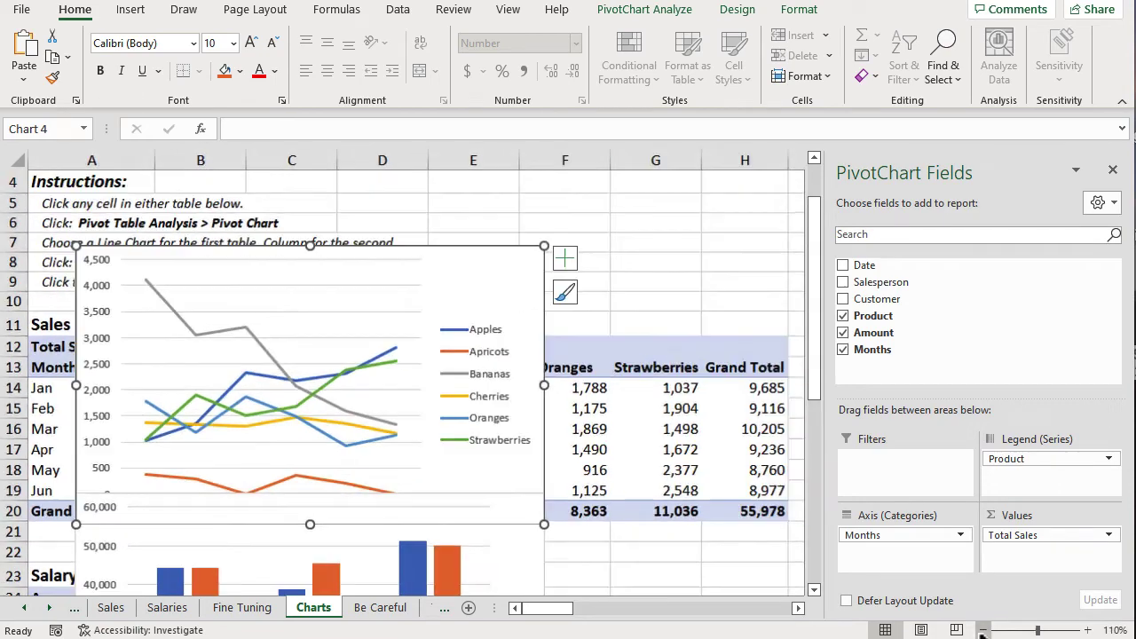
{"action": "left_click", "coordinate": [982, 632]}
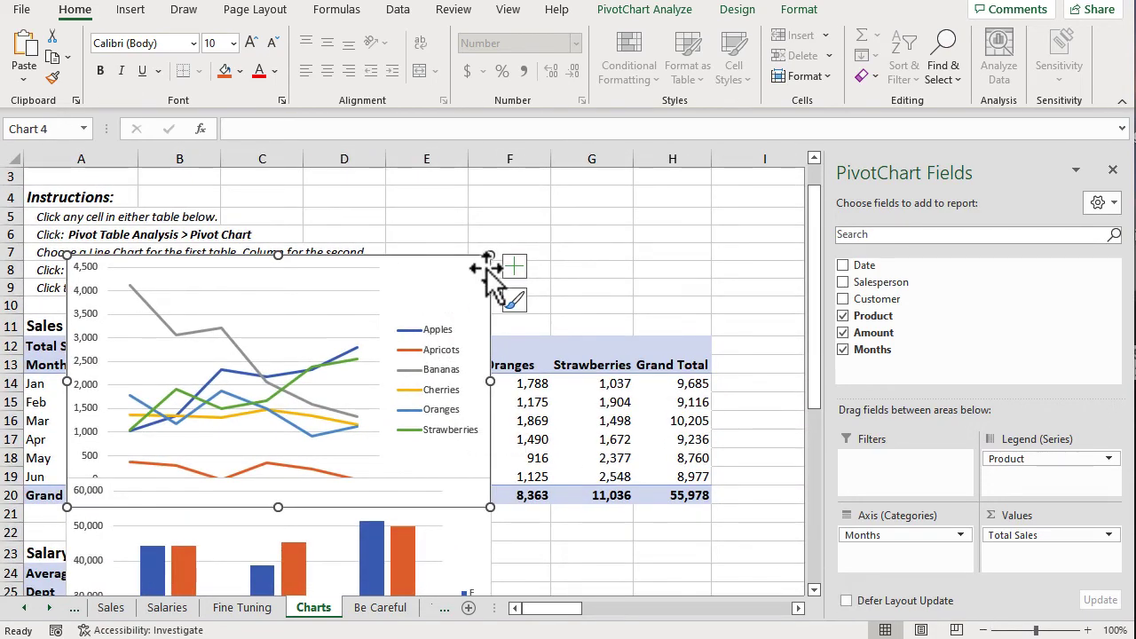
{"action": "left_click_drag", "start_coordinate": [490, 506], "coordinate": [379, 427]}
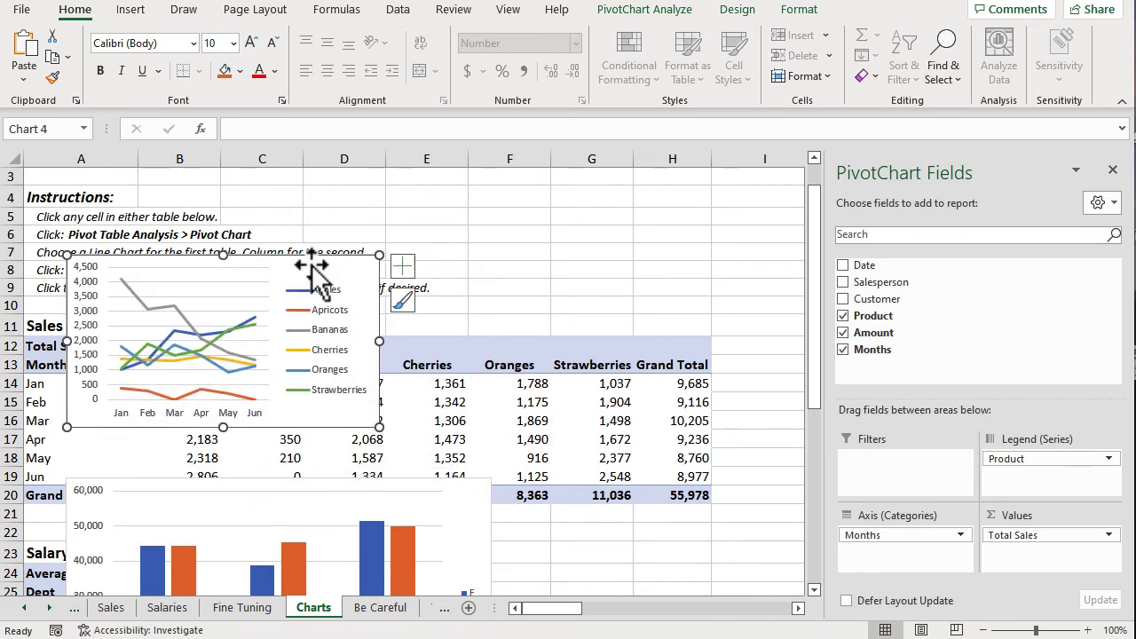
{"action": "left_click_drag", "start_coordinate": [352, 269], "coordinate": [708, 181]}
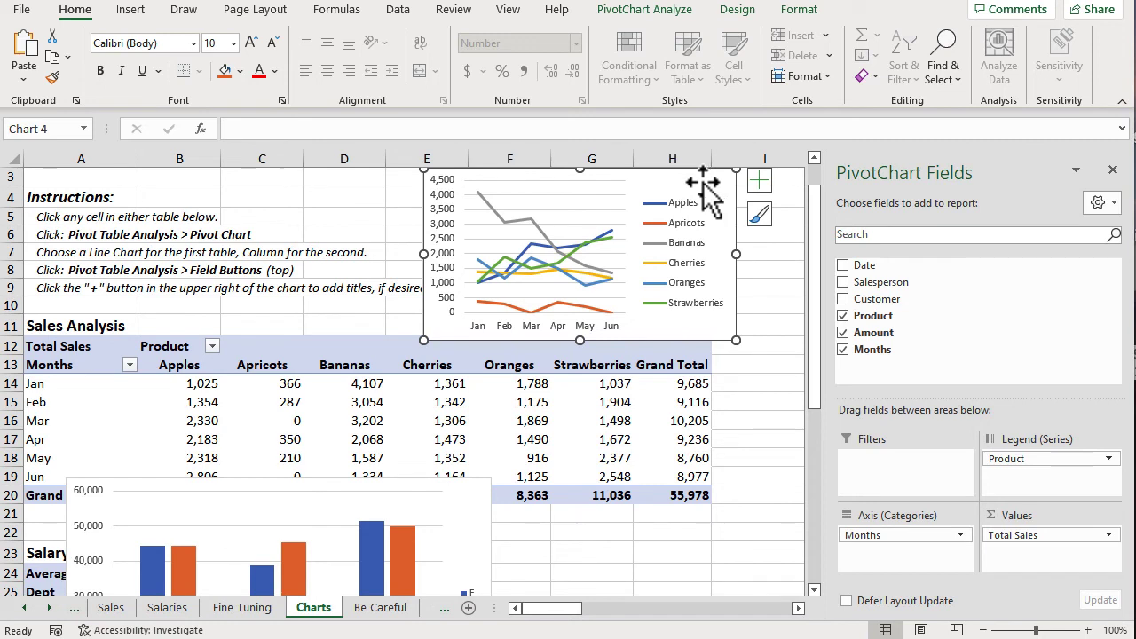
Add a Product slicer to the Sales Analysis pivot table, about 2.29" high and placed beside the line chart above the table.
{"action": "left_click", "coordinate": [373, 424]}
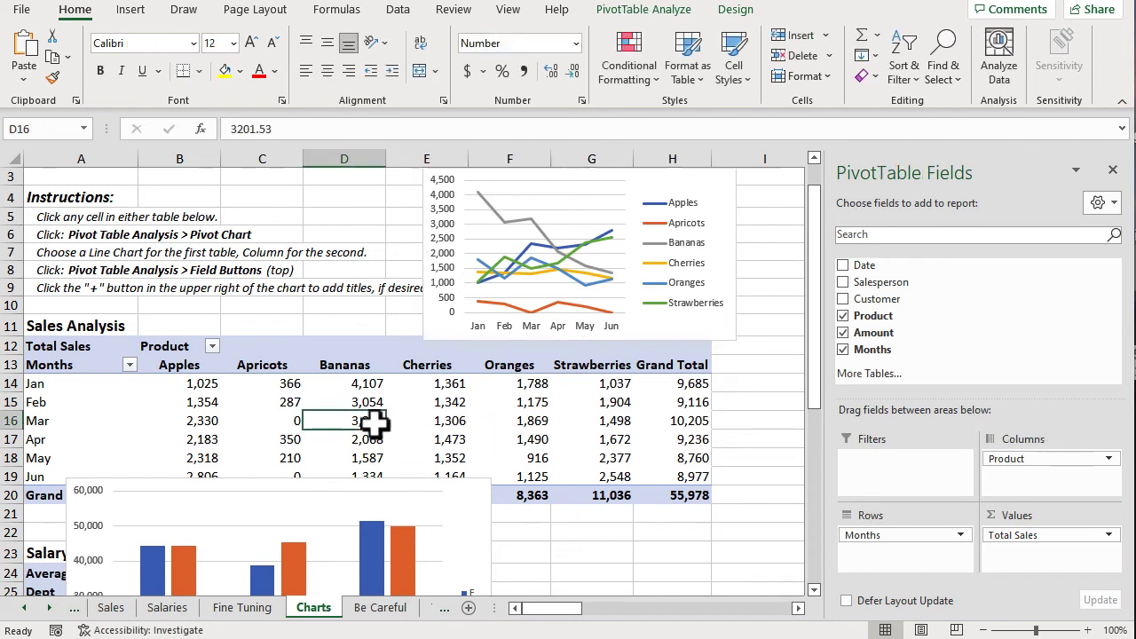
{"action": "left_click", "coordinate": [702, 246]}
{"action": "left_click", "coordinate": [364, 422]}
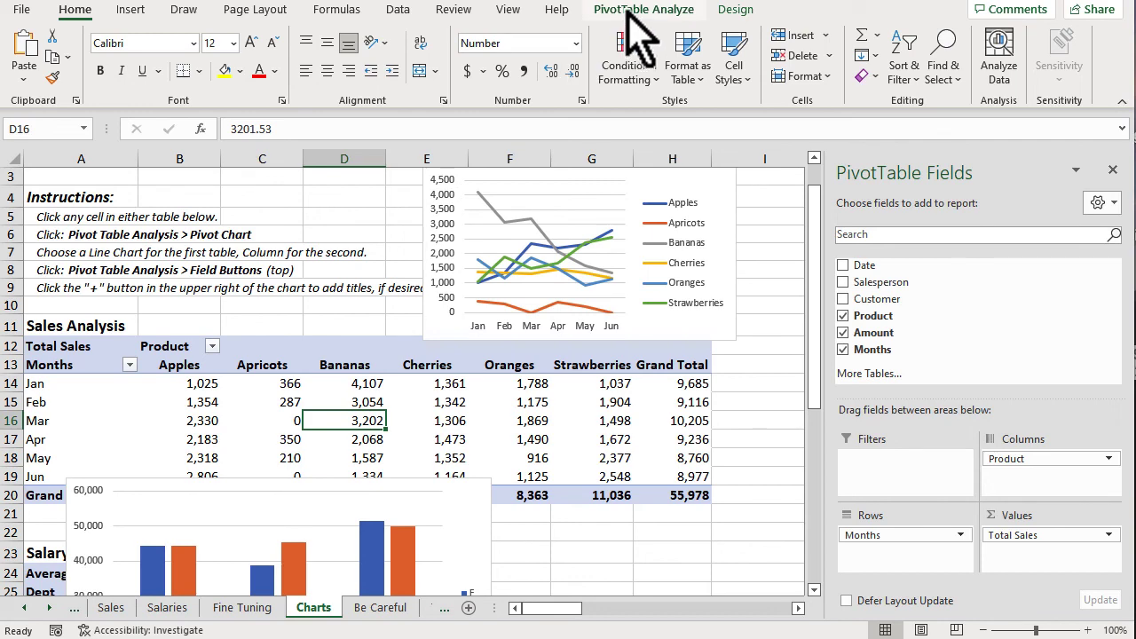
{"action": "left_click", "coordinate": [637, 11]}
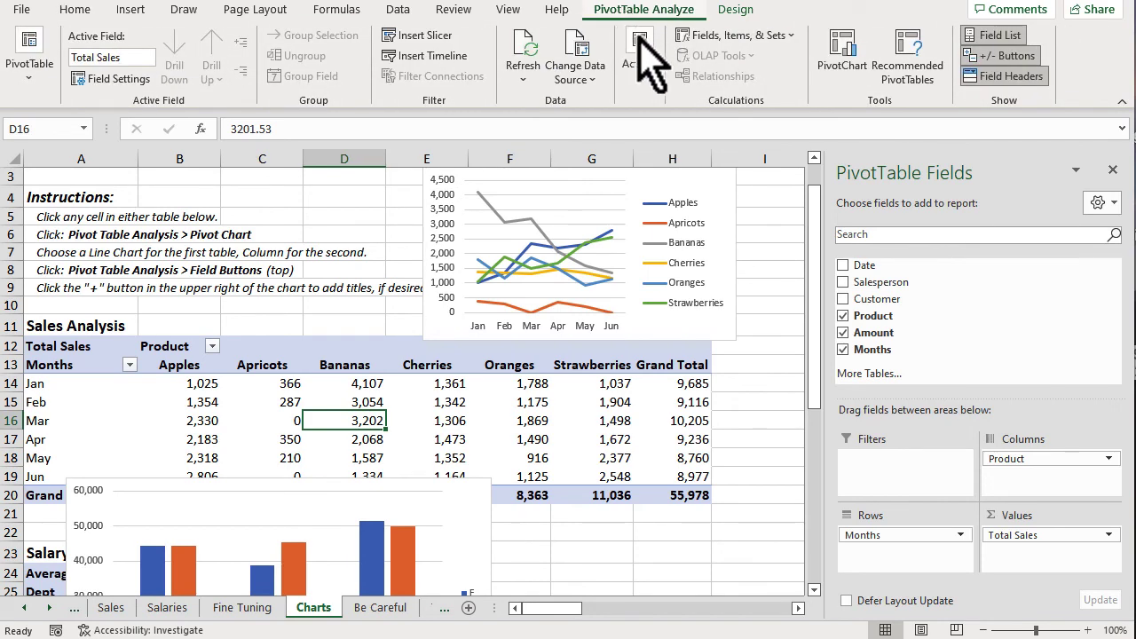
{"action": "left_click", "coordinate": [423, 38]}
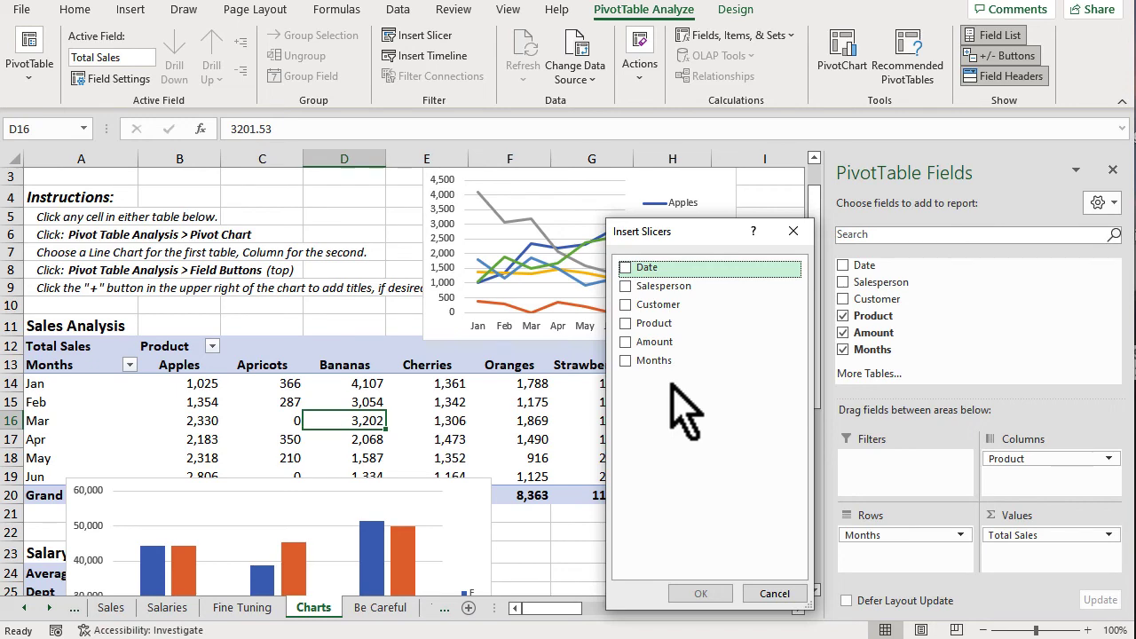
{"action": "left_click", "coordinate": [628, 325]}
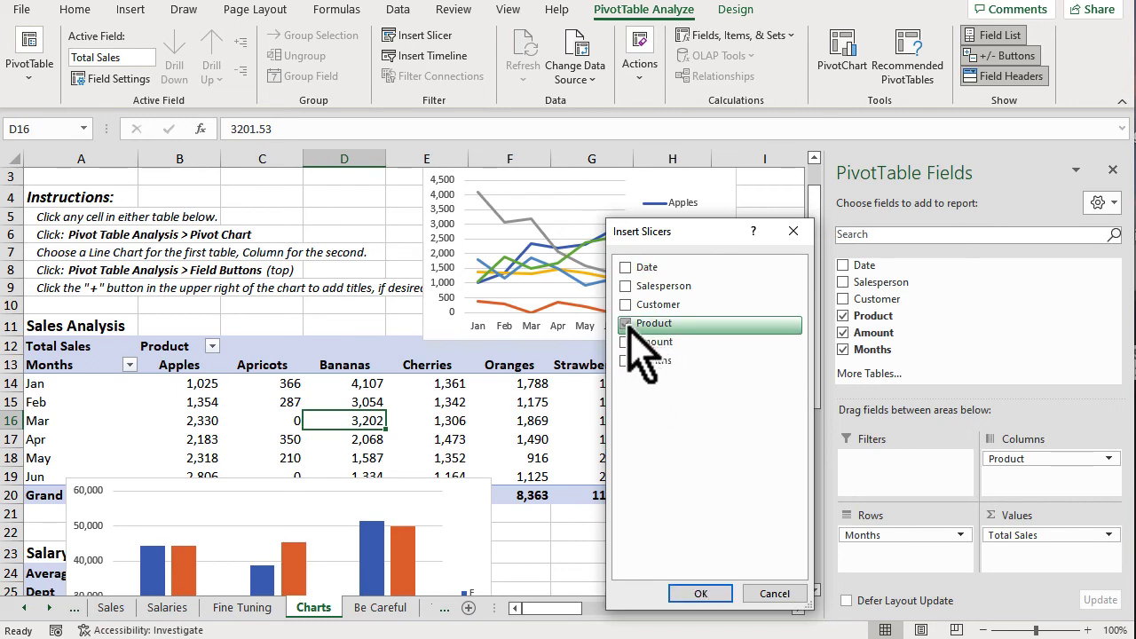
{"action": "left_click", "coordinate": [717, 593]}
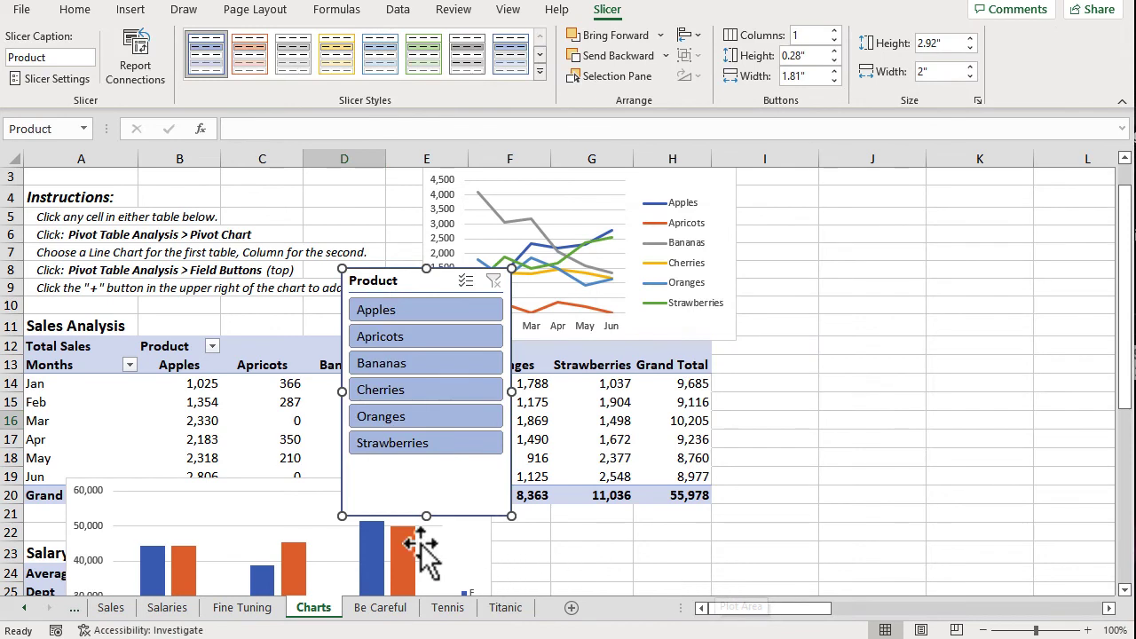
{"action": "left_click_drag", "start_coordinate": [427, 516], "coordinate": [425, 464]}
{"action": "left_click_drag", "start_coordinate": [368, 272], "coordinate": [292, 172]}
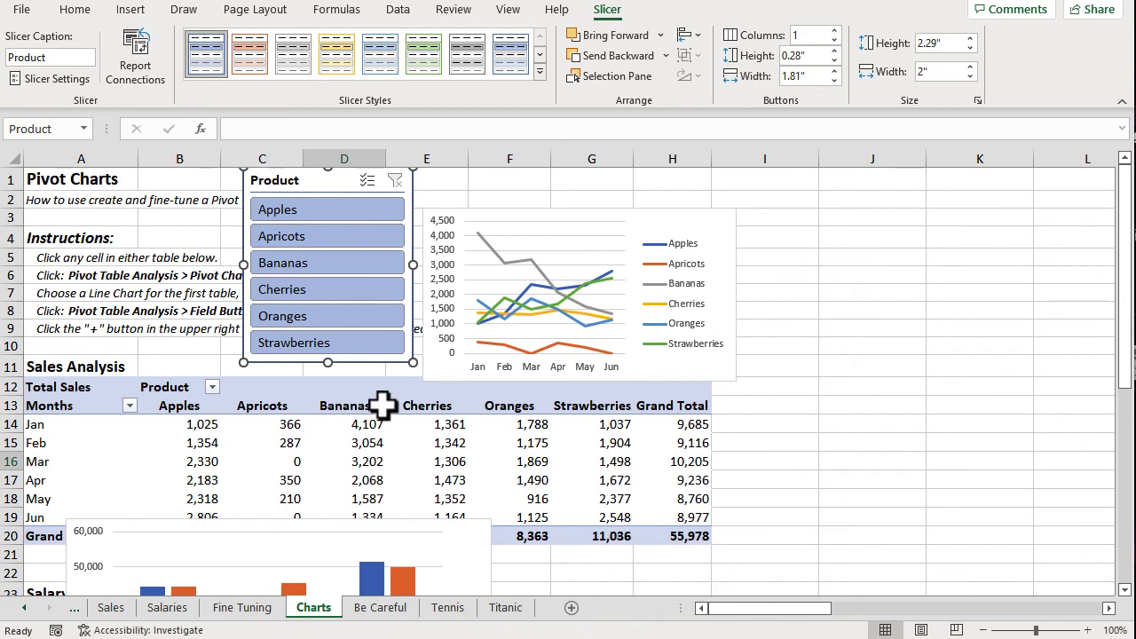
Filter the sales pivot table and line chart with the slicer by Apples, Apricots, Cherries and Oranges, one product at a time.
{"action": "left_click", "coordinate": [284, 215]}
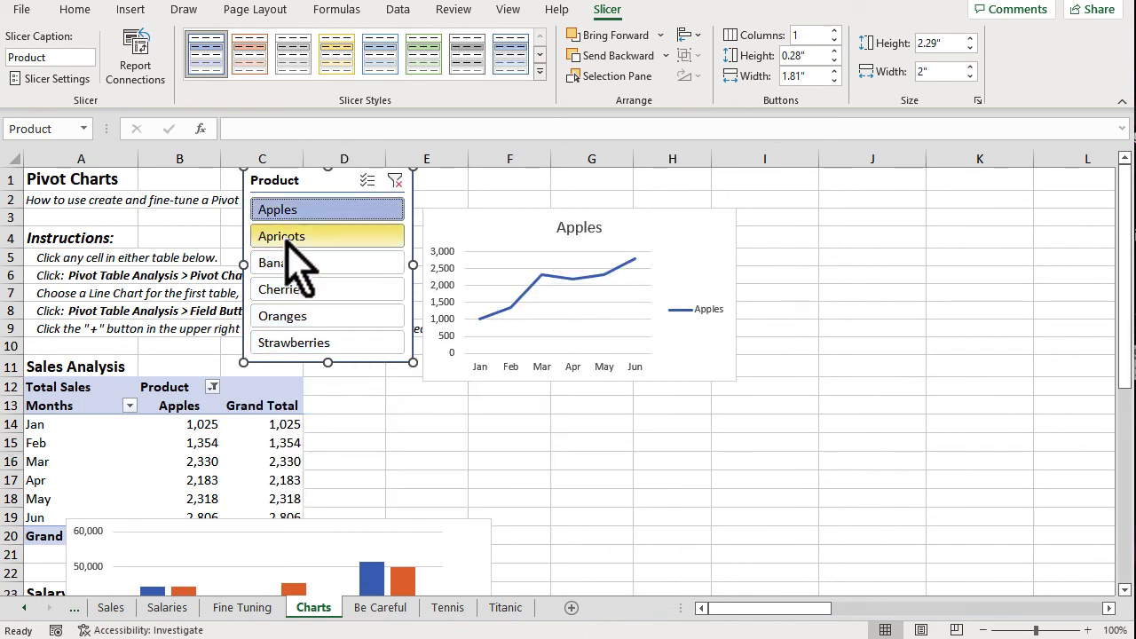
{"action": "left_click", "coordinate": [285, 238]}
{"action": "left_click", "coordinate": [290, 288]}
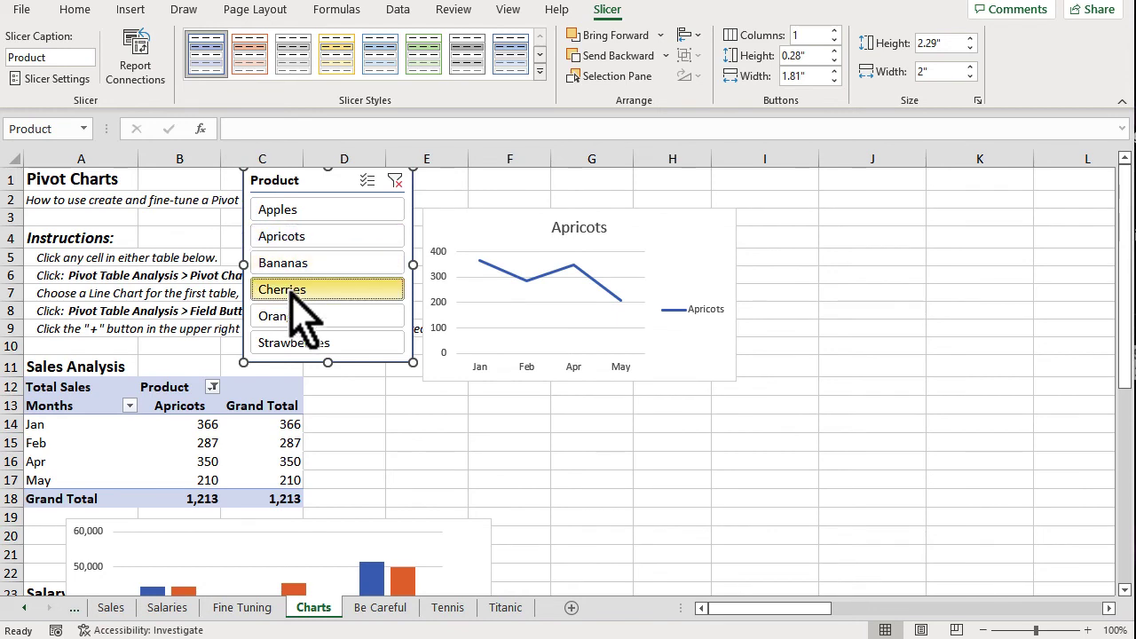
{"action": "left_click", "coordinate": [295, 319]}
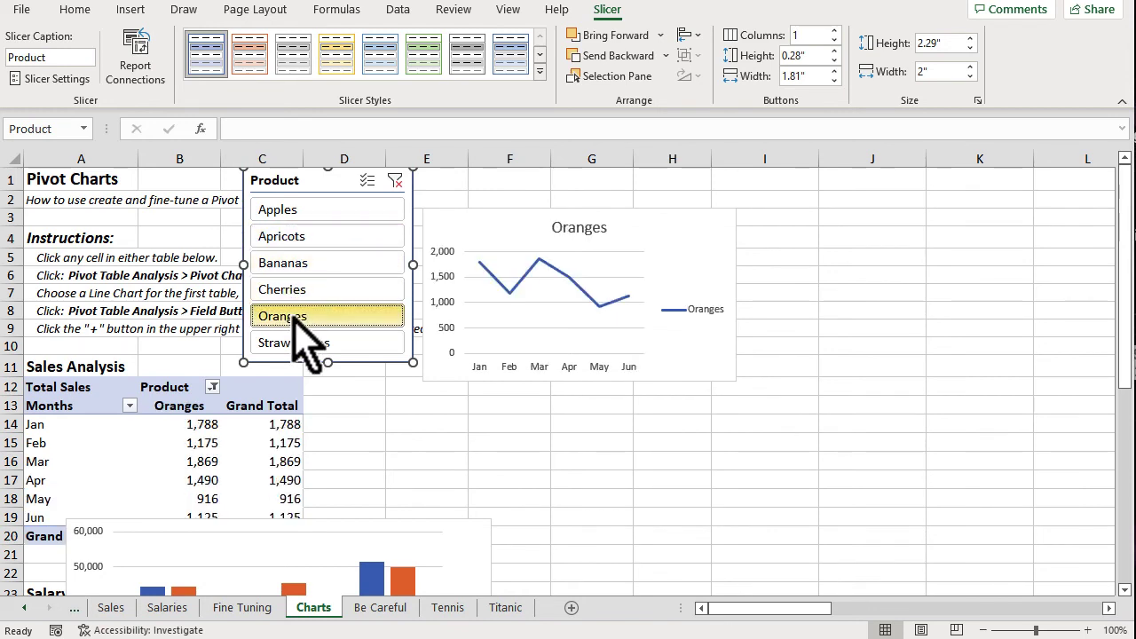
Filter the sales pivot table and line chart to Apples, Bananas and Strawberries together using the Product slicer.
{"action": "left_click", "coordinate": [282, 212]}
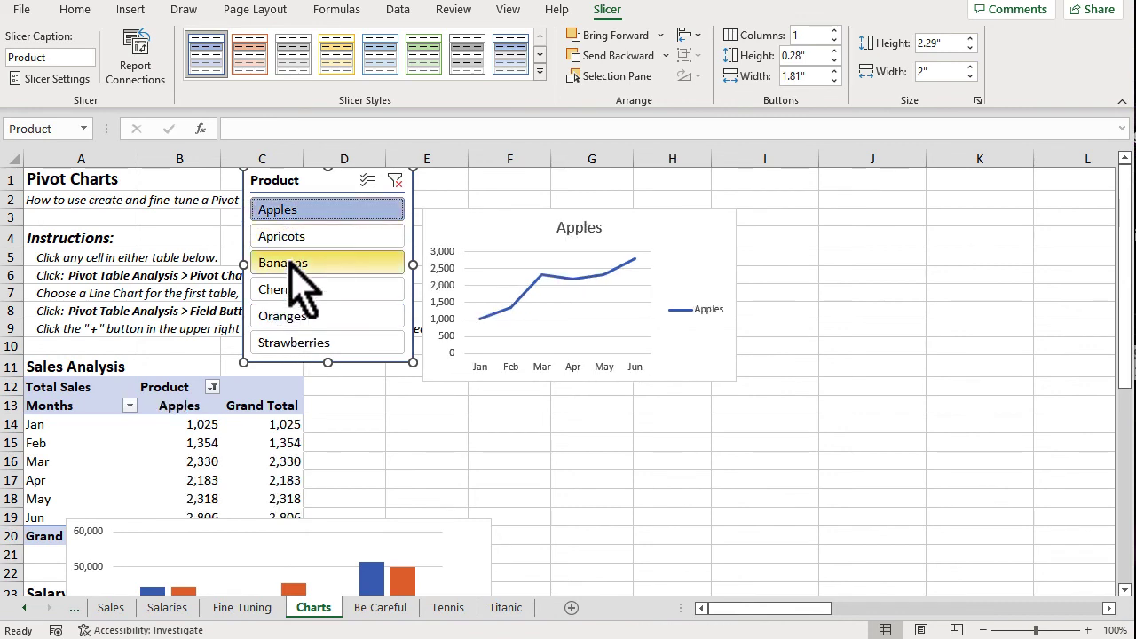
{"action": "left_click", "coordinate": [293, 265], "text": "ctrl"}
{"action": "left_click", "coordinate": [296, 346], "text": "ctrl"}
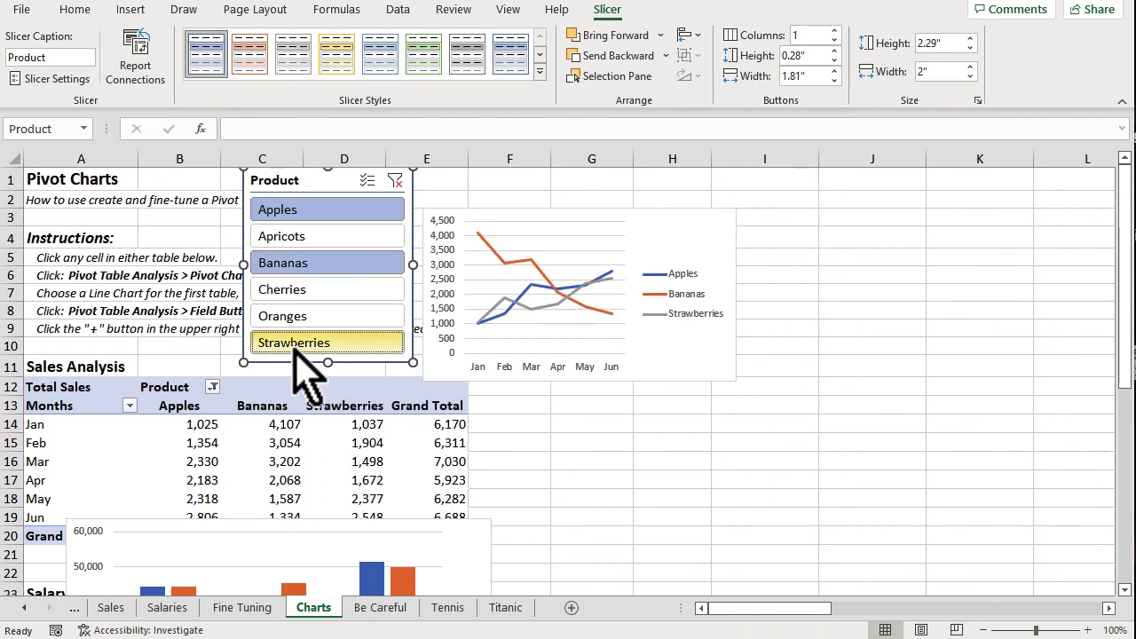